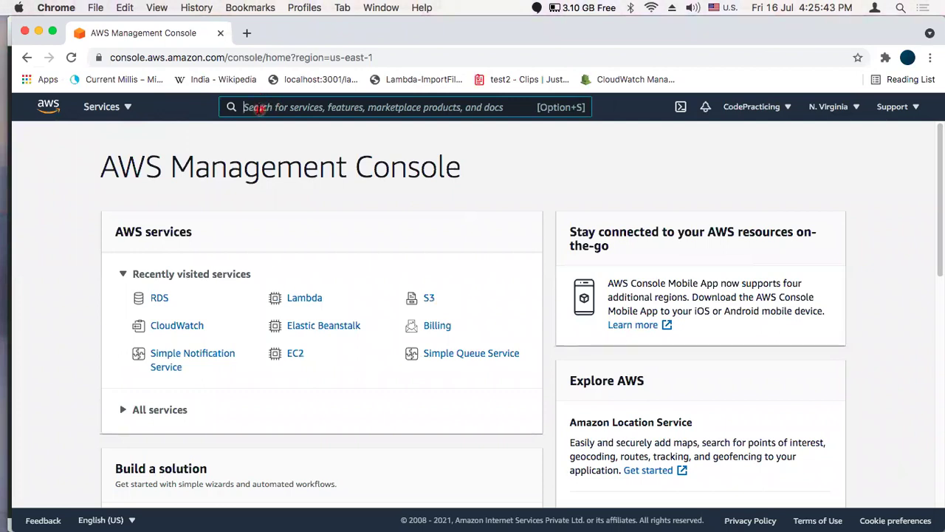
# Search for rds and go to the RDS service from the full AWS services list
pyautogui.write('rds')
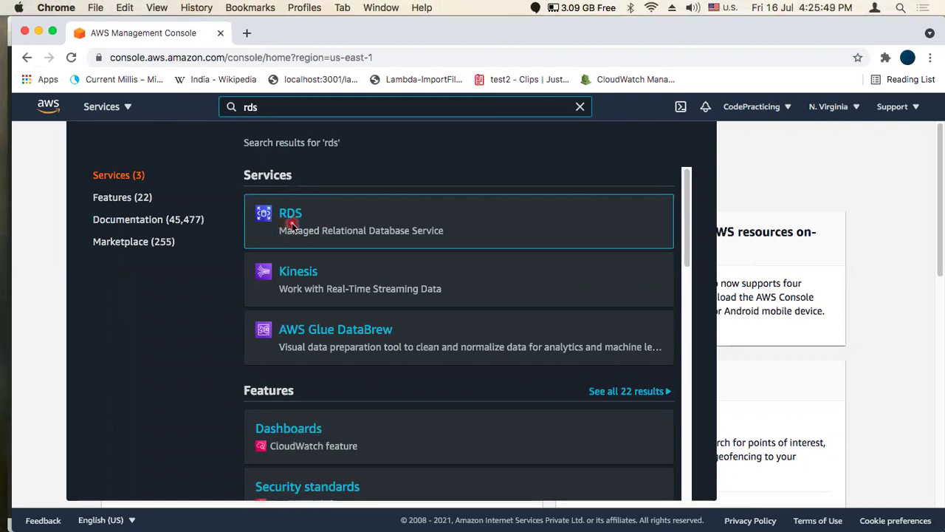
pyautogui.click(746, 184)
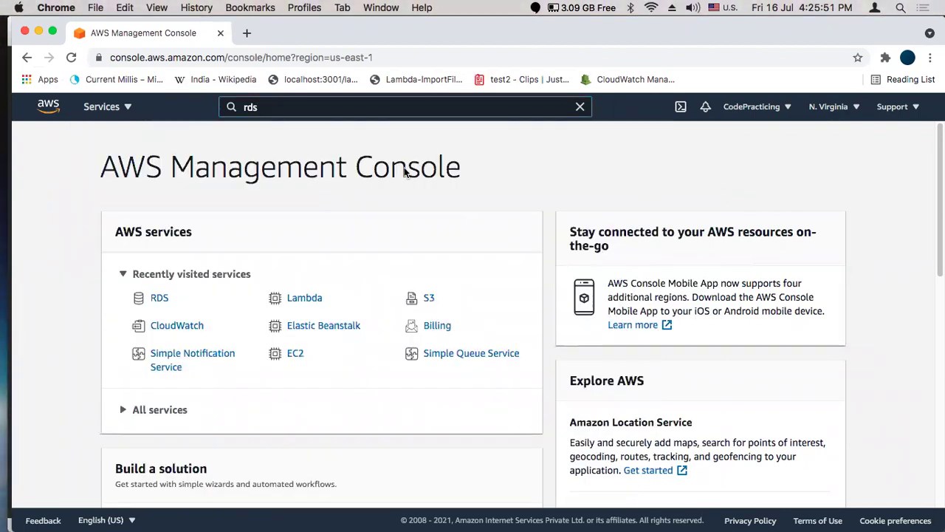
pyautogui.click(108, 108)
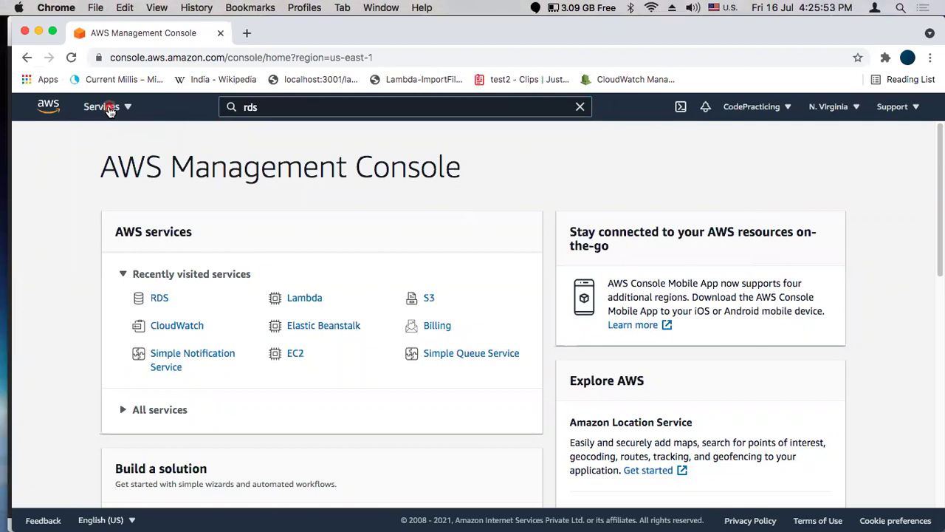
pyautogui.scroll(-2, 389, 290)
pyautogui.scroll(-7, 389, 290)
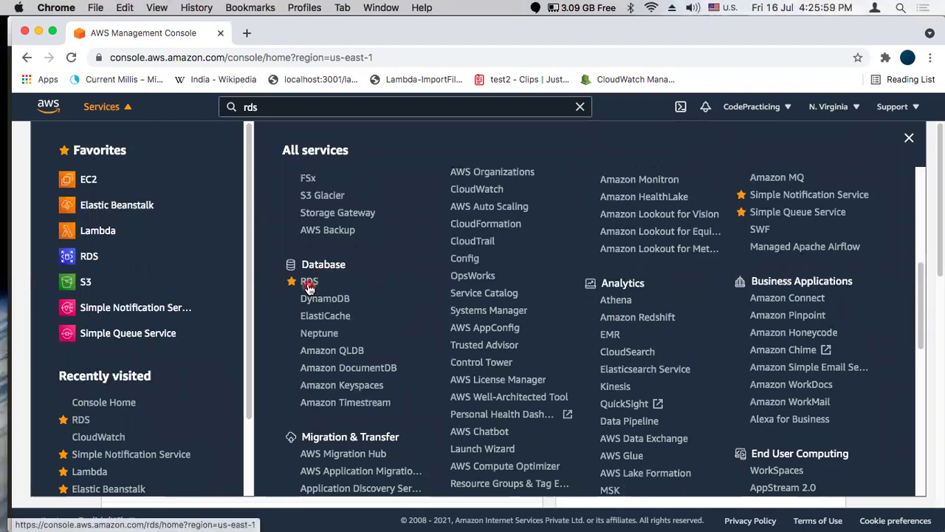
pyautogui.click(309, 285)
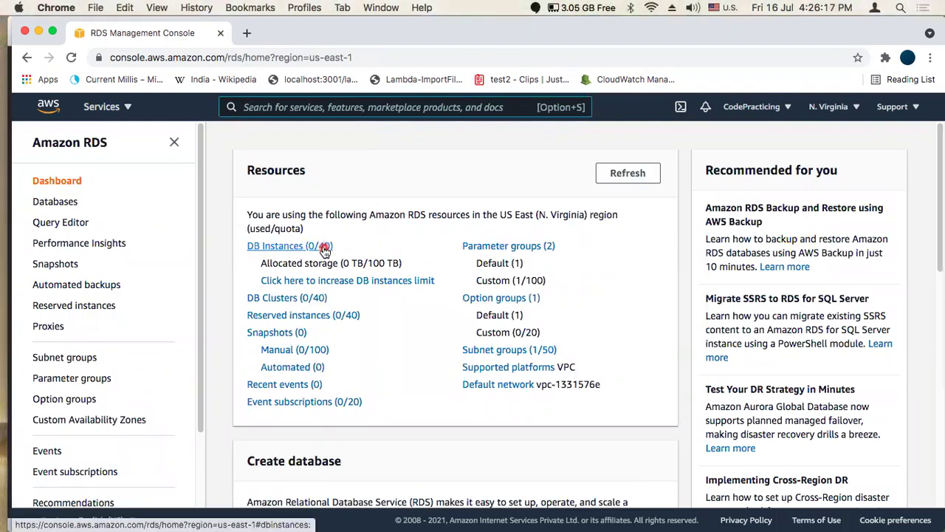
# From the empty DB Instances list, start a new database with Create database
pyautogui.click(282, 251)
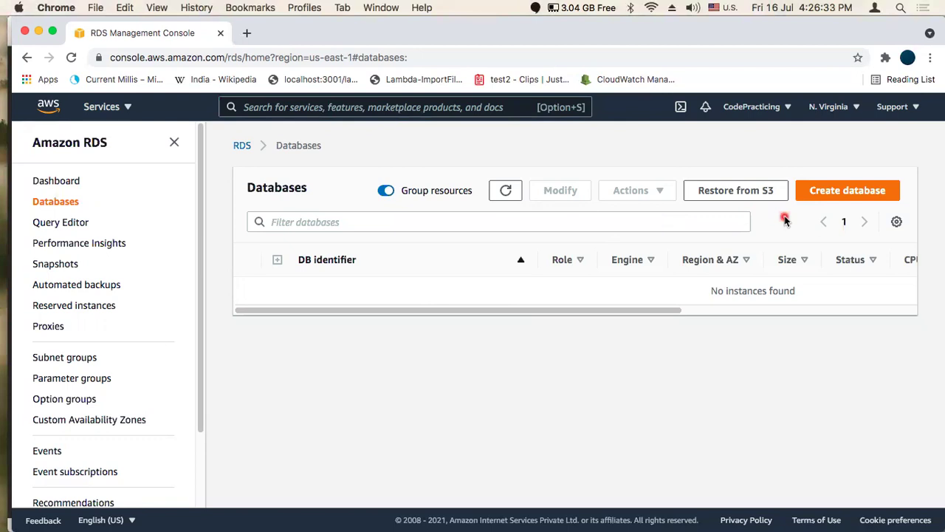
pyautogui.click(809, 192)
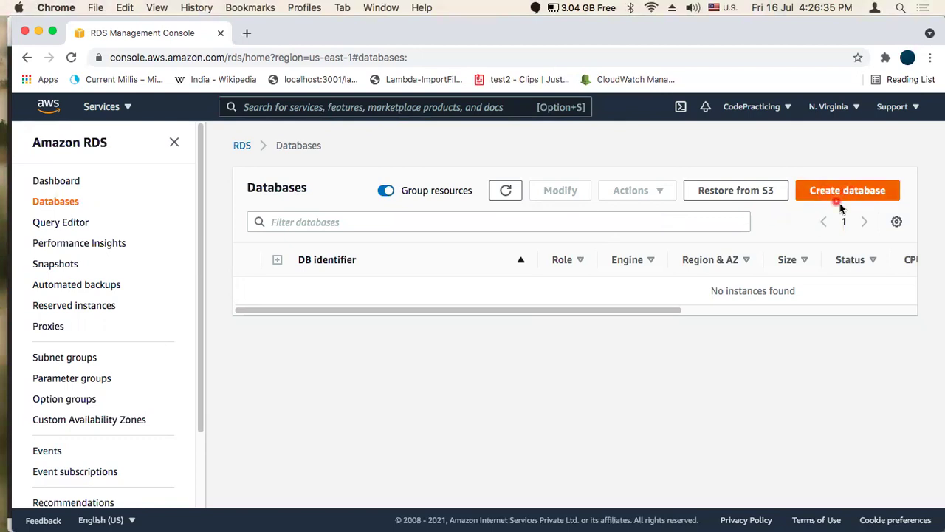
pyautogui.click(844, 192)
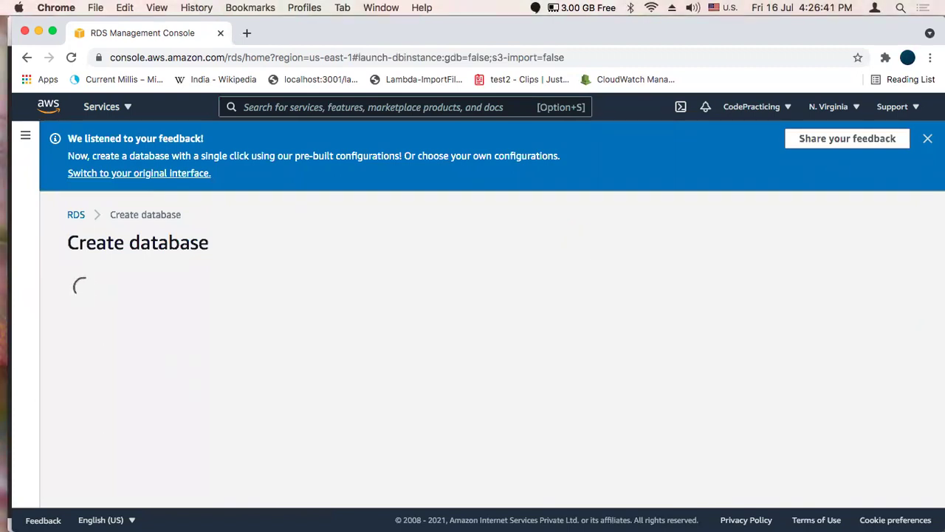
# Dismiss the feedback banner and choose MySQL as the database engine
pyautogui.click(923, 138)
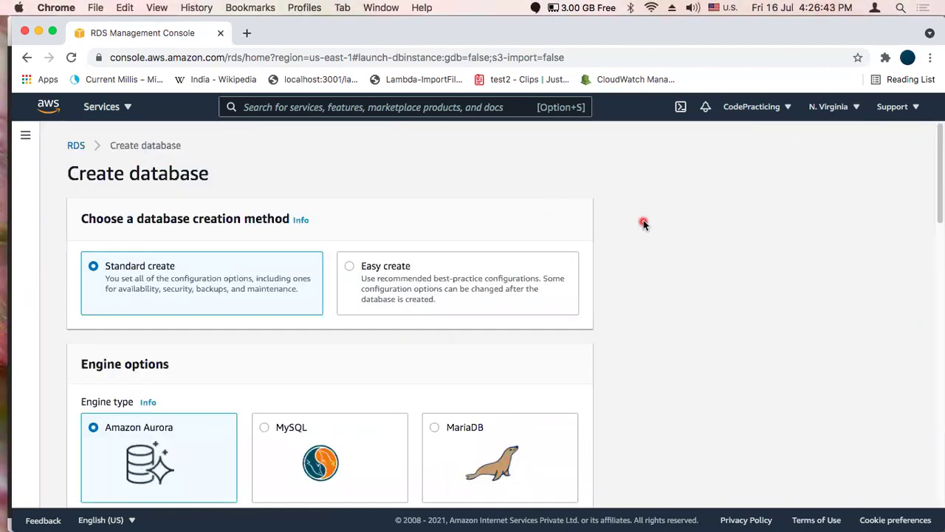
pyautogui.scroll(-1, 118, 161)
pyautogui.scroll(-1, 133, 156)
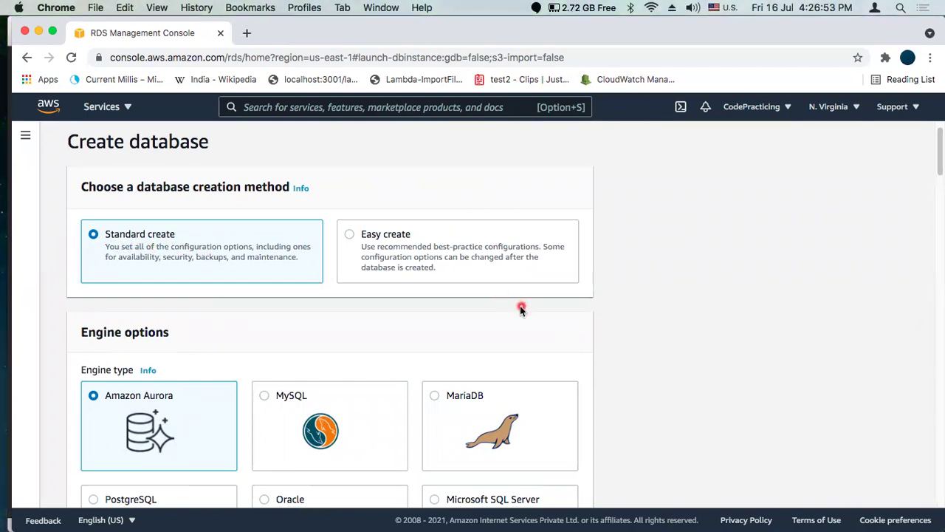
pyautogui.scroll(-2, 521, 309)
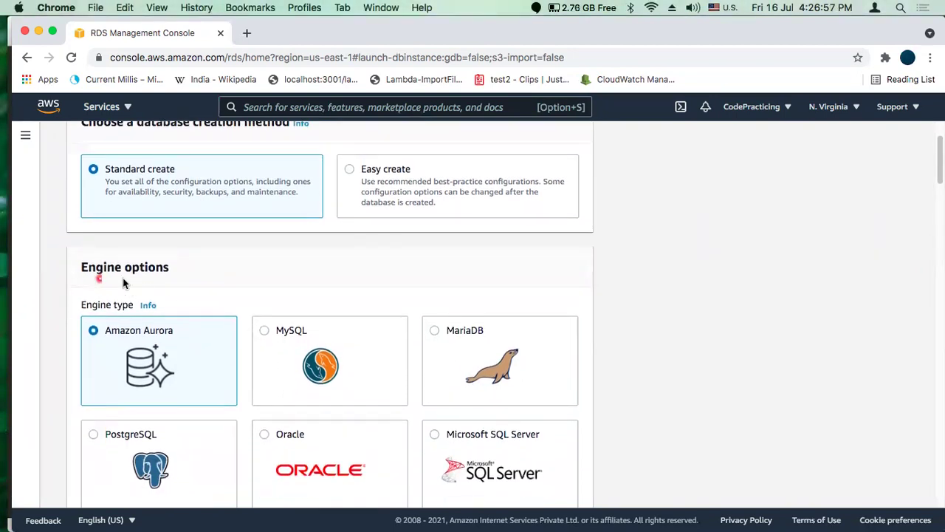
pyautogui.scroll(-1, 423, 285)
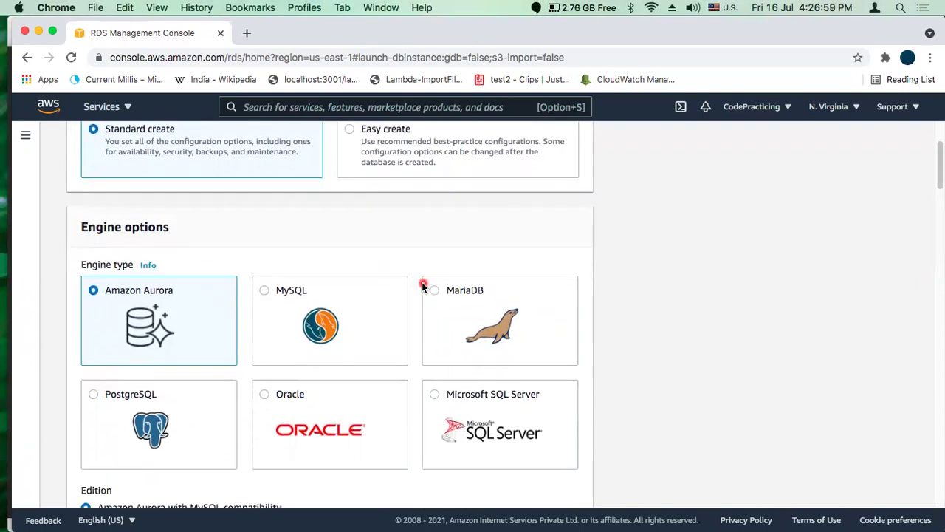
pyautogui.click(284, 293)
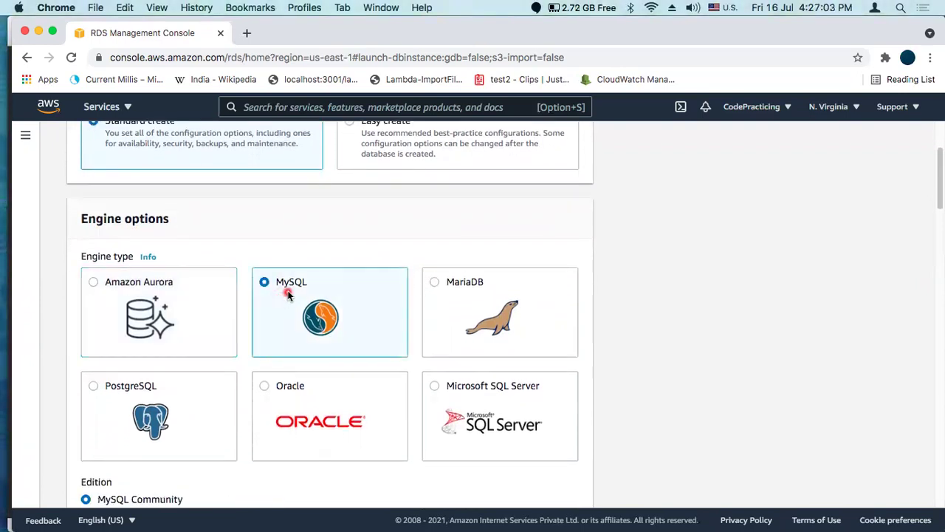
# Select MySQL 5.7.34 as the engine version
pyautogui.scroll(-5, 288, 293)
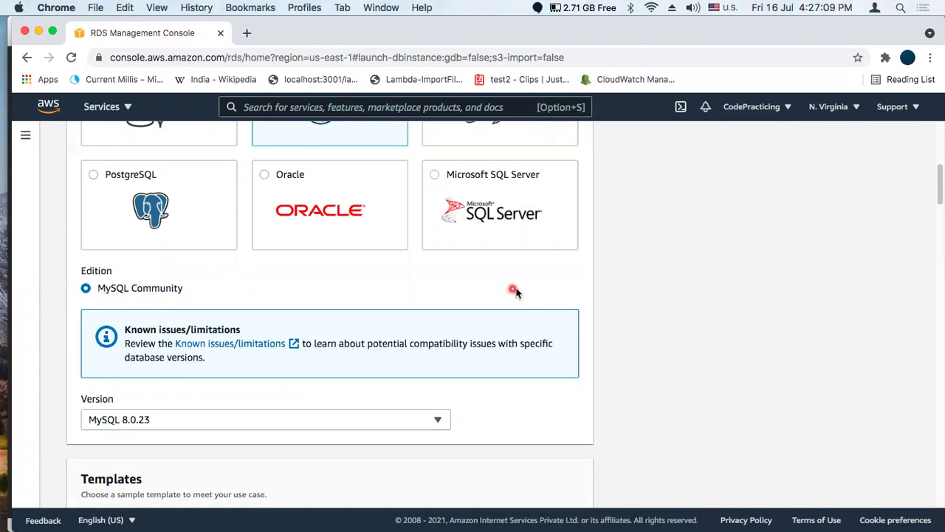
pyautogui.scroll(-3, 565, 293)
pyautogui.scroll(-1, 564, 293)
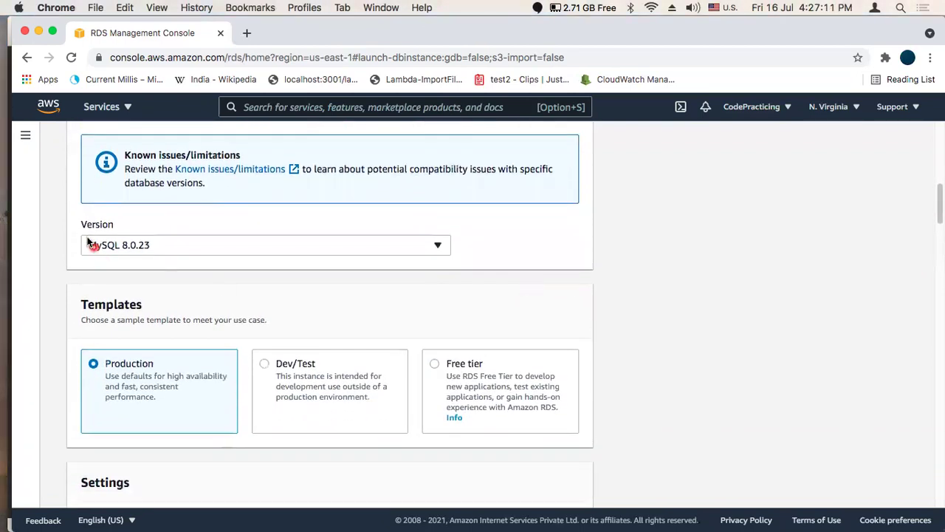
pyautogui.click(290, 247)
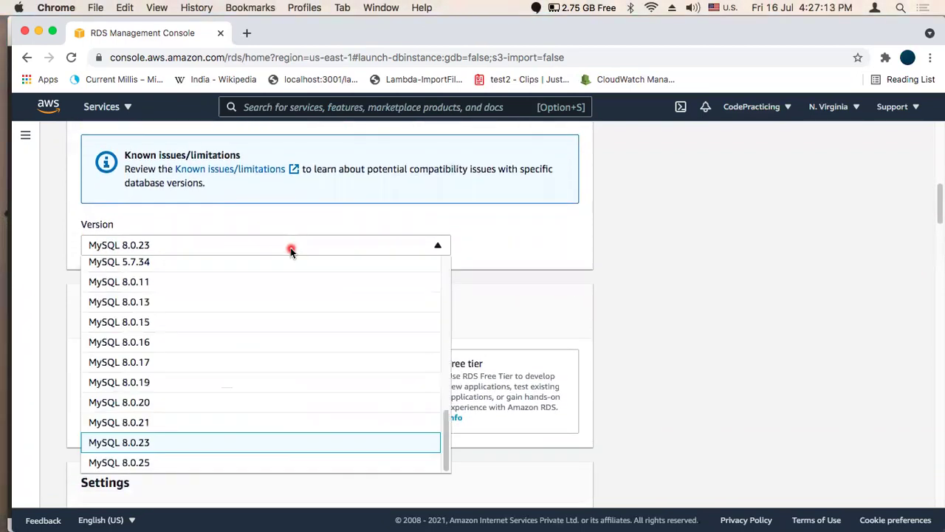
pyautogui.click(161, 266)
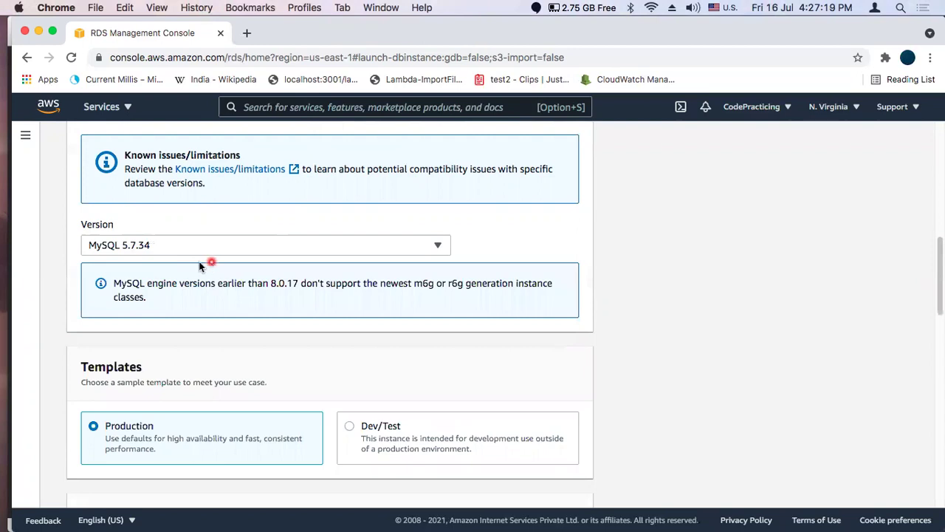
pyautogui.scroll(-3, 582, 282)
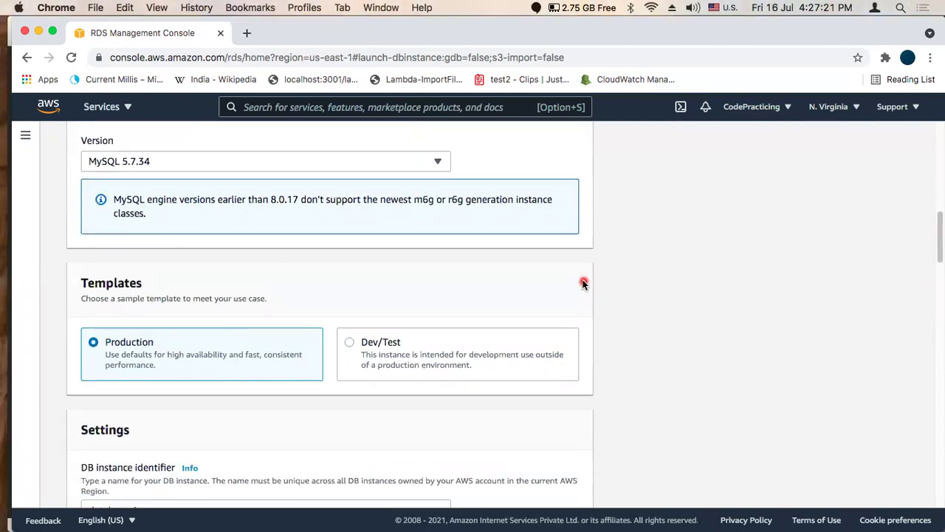
pyautogui.scroll(-1, 584, 283)
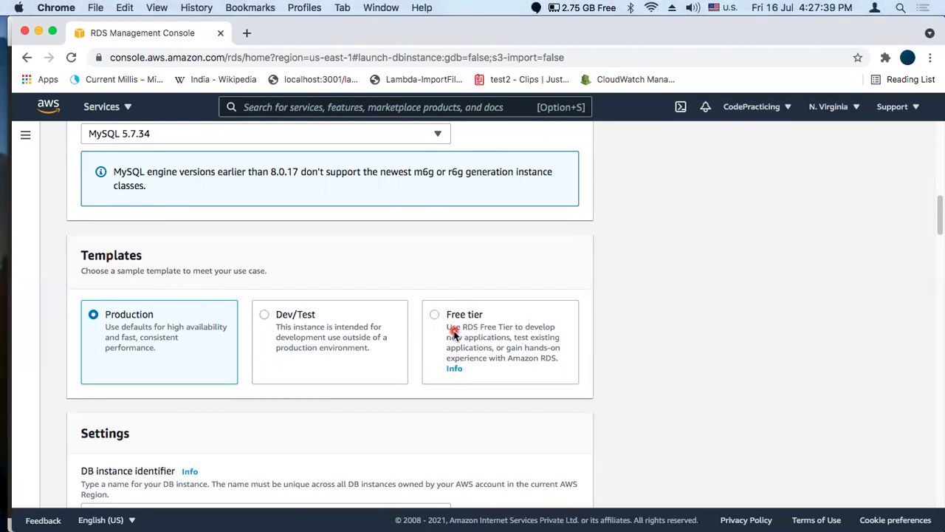
# Choose the Free tier template and scroll down to the Settings section
pyautogui.click(453, 334)
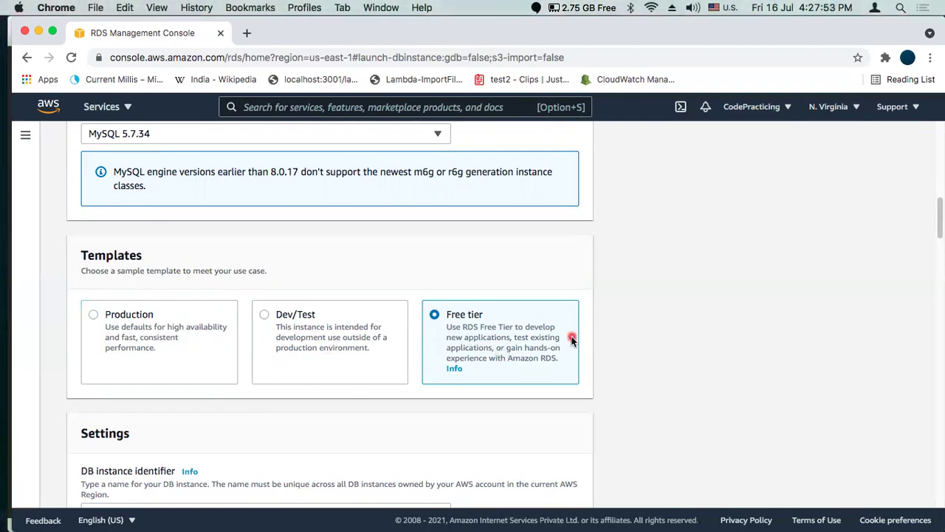
pyautogui.scroll(-5, 572, 340)
pyautogui.scroll(-1, 572, 338)
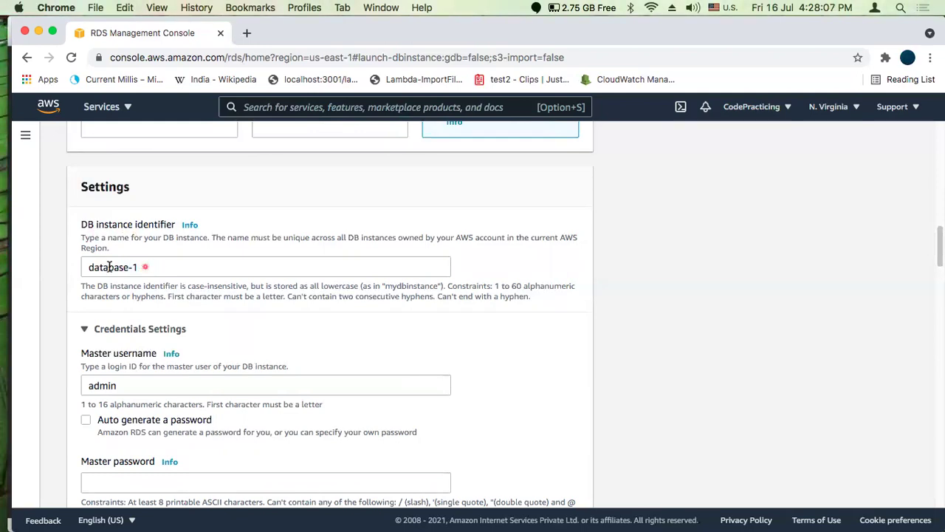
# Replace the DB instance identifier database-1 with code-practicing-db
pyautogui.moveTo(110, 267); pyautogui.dragTo(72, 269)
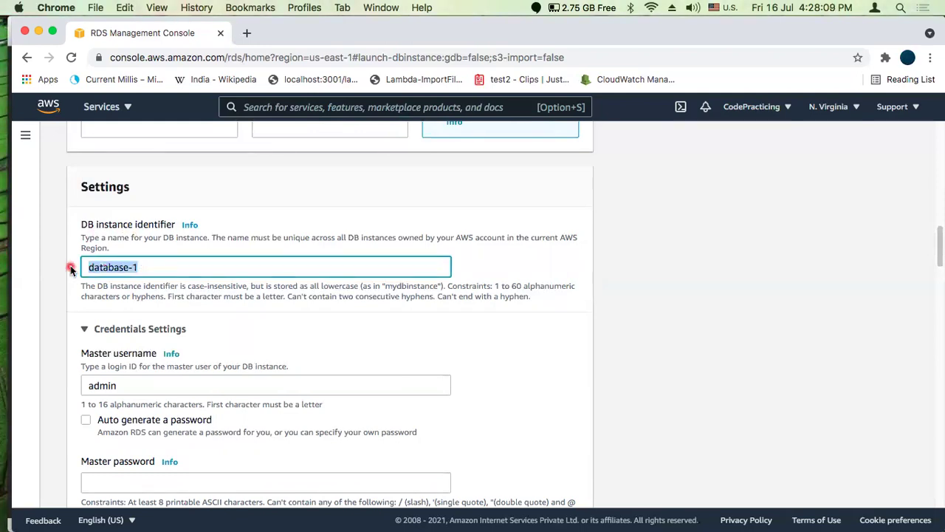
pyautogui.write('dode-practicin')
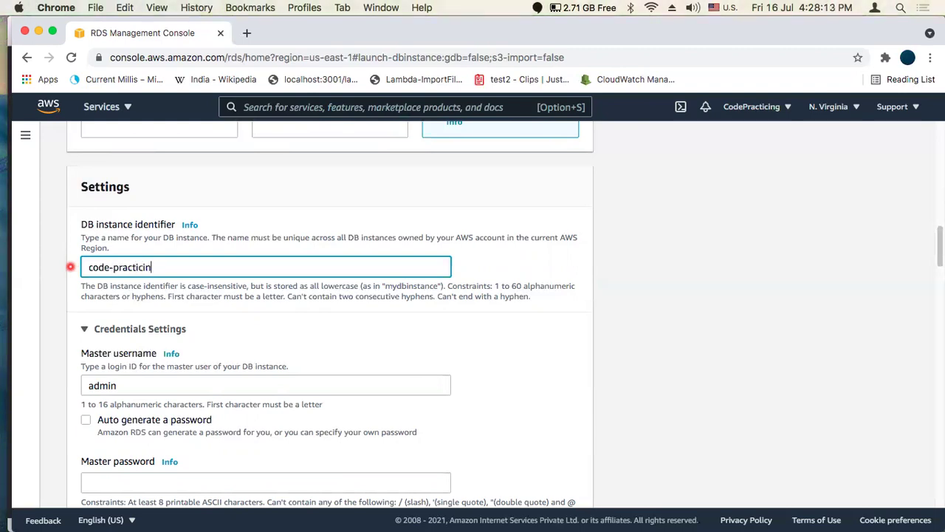
pyautogui.write('g-db')
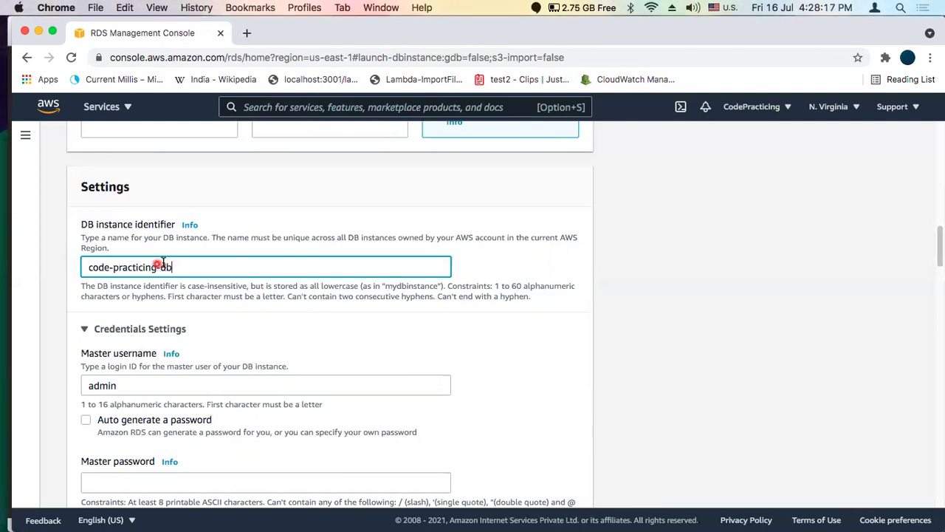
pyautogui.scroll(-2, 243, 310)
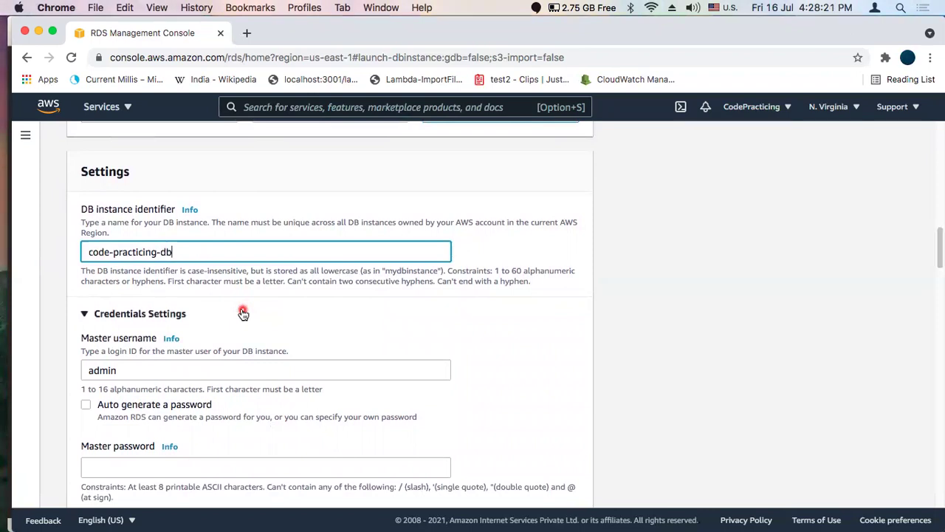
pyautogui.scroll(-1, 243, 313)
pyautogui.scroll(-2, 242, 312)
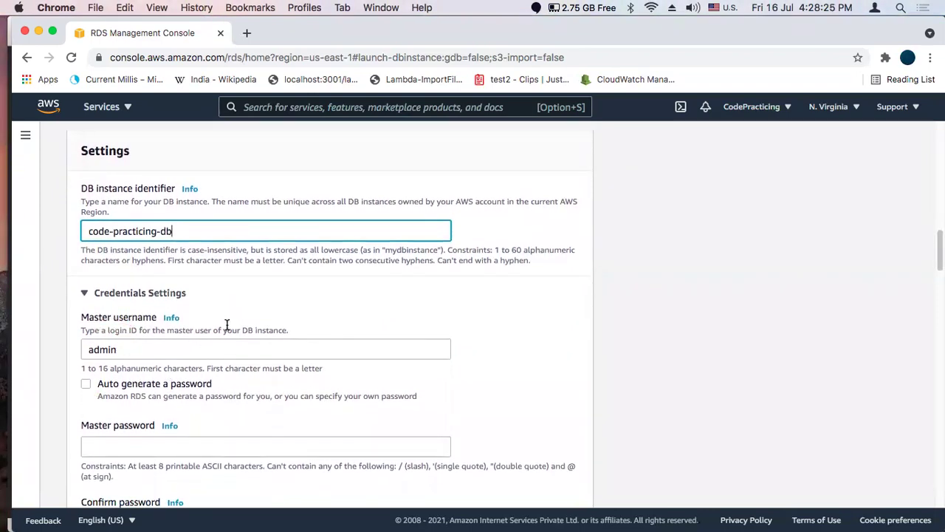
pyautogui.scroll(-5, 259, 321)
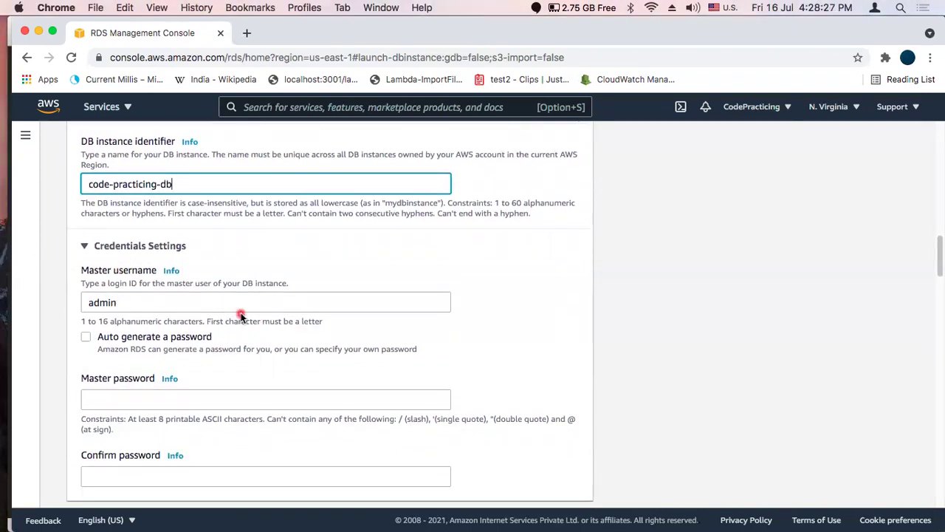
# Keep admin as the master username, then enter and confirm the master password
pyautogui.doubleClick(102, 303)
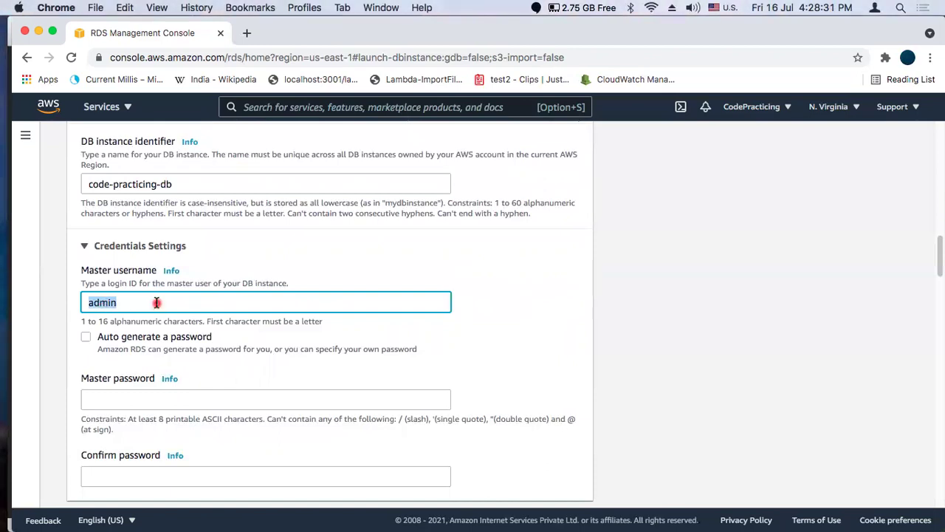
pyautogui.click(156, 302)
pyautogui.scroll(-4, 222, 310)
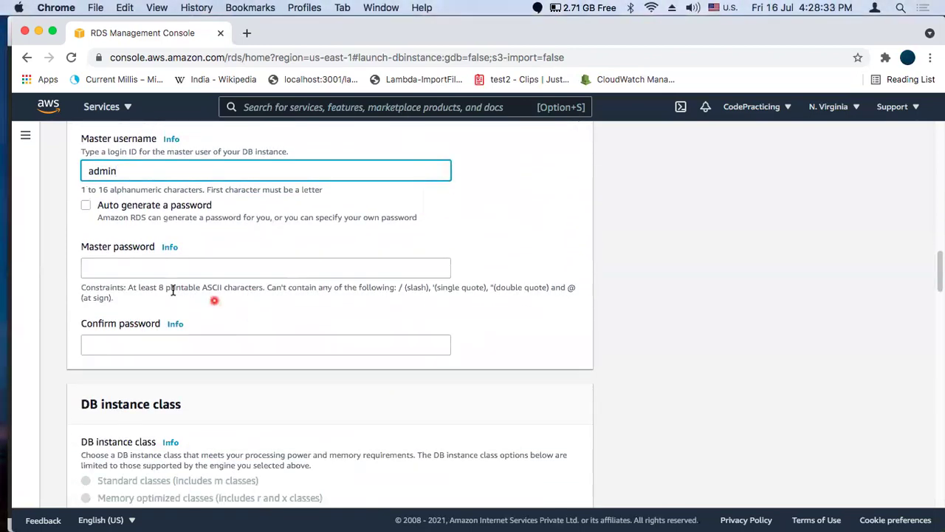
pyautogui.click(109, 271)
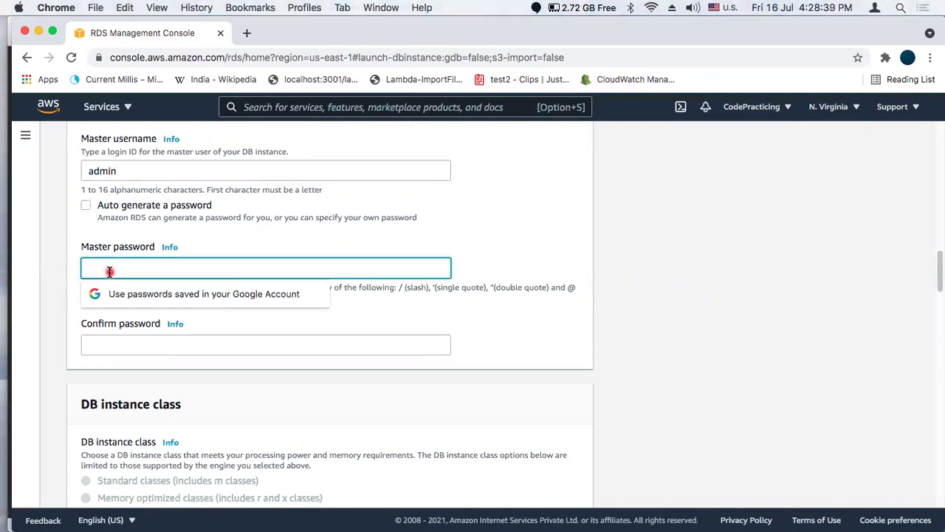
pyautogui.write('admin')
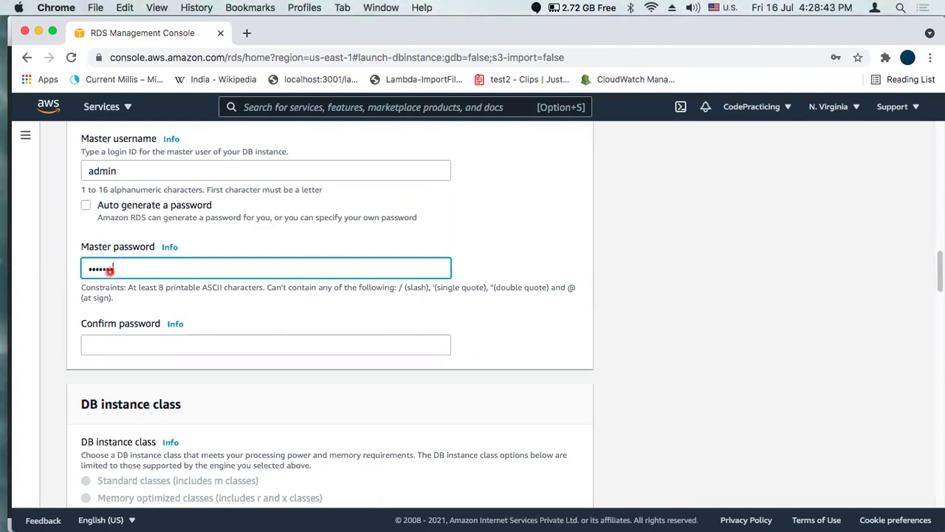
pyautogui.click(126, 350)
pyautogui.write('adm')
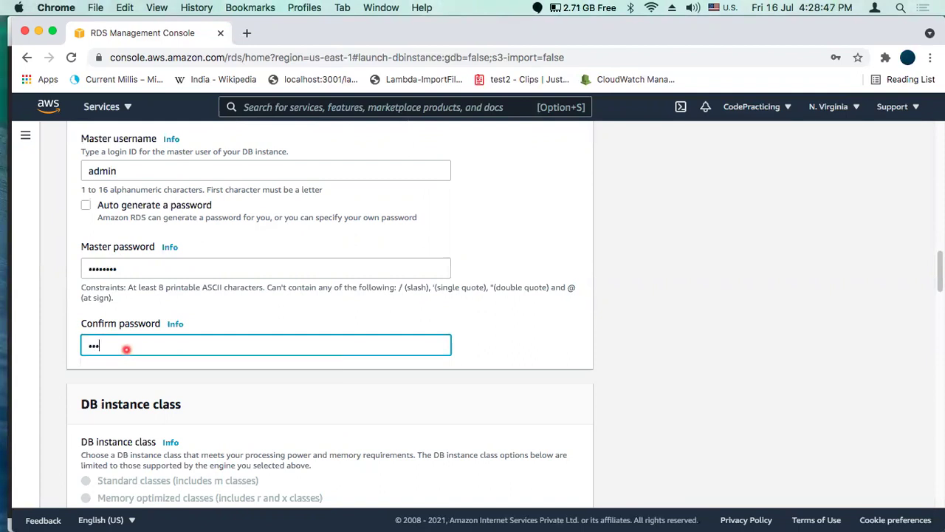
pyautogui.click(232, 325)
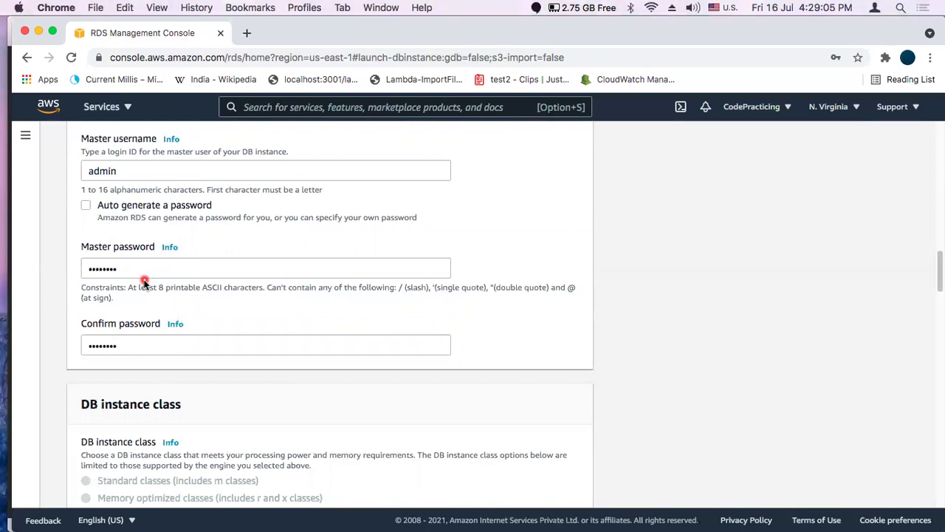
pyautogui.scroll(-3, 241, 328)
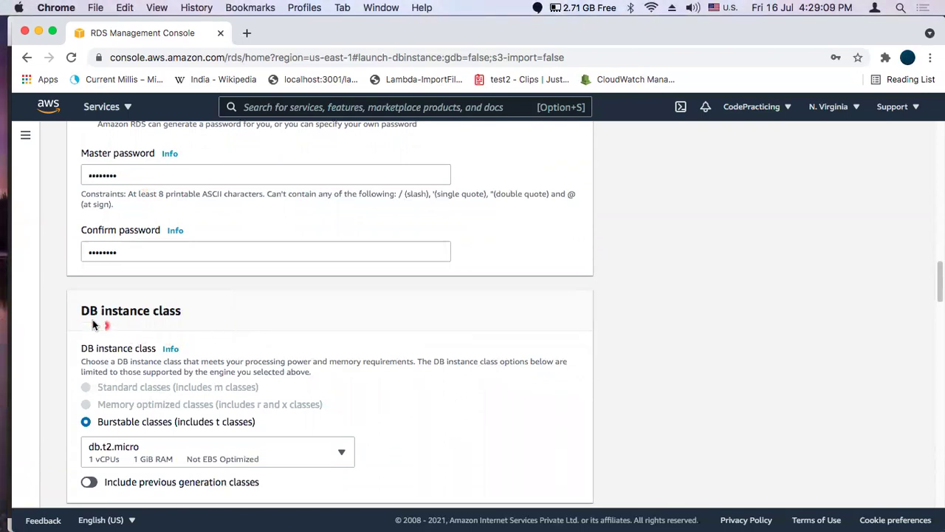
# Review the instance class list, keeping db.t2.micro selected
pyautogui.scroll(-2, 265, 328)
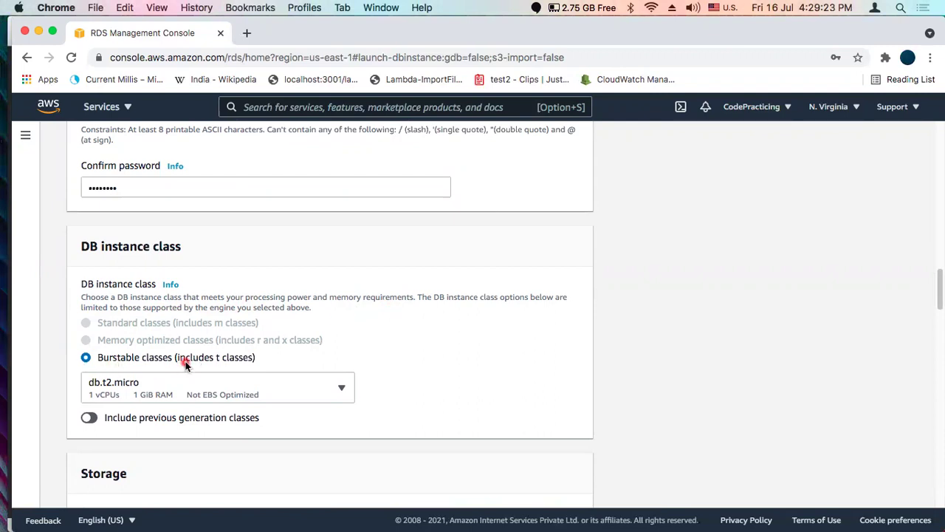
pyautogui.scroll(-4, 377, 359)
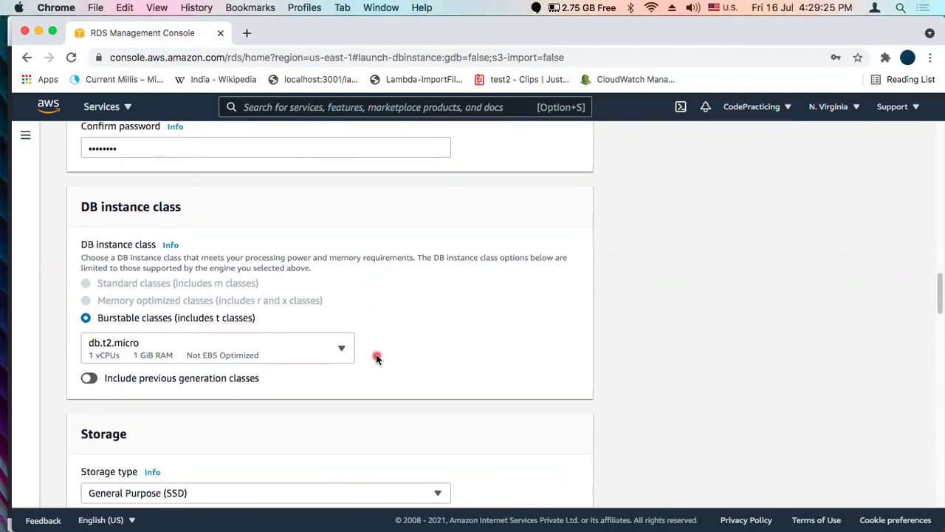
pyautogui.click(328, 271)
pyautogui.scroll(-5, 230, 379)
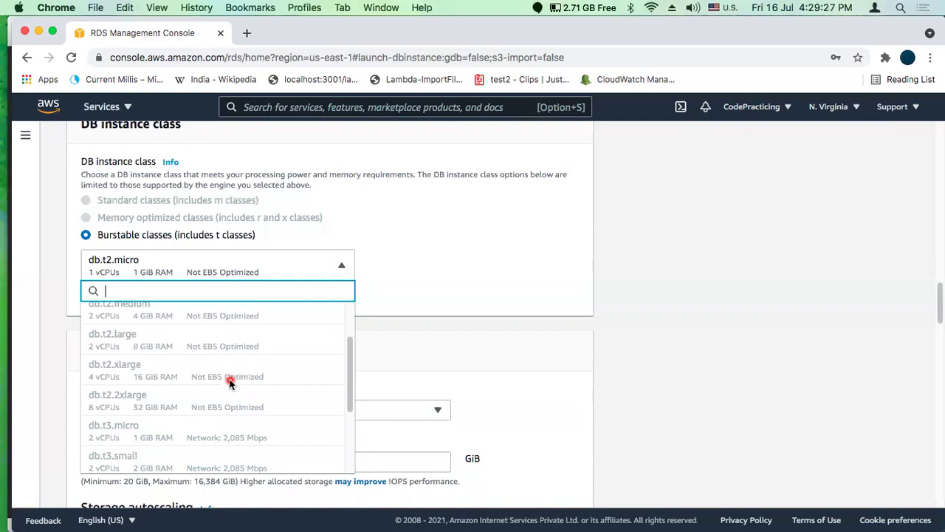
pyautogui.scroll(5, 230, 381)
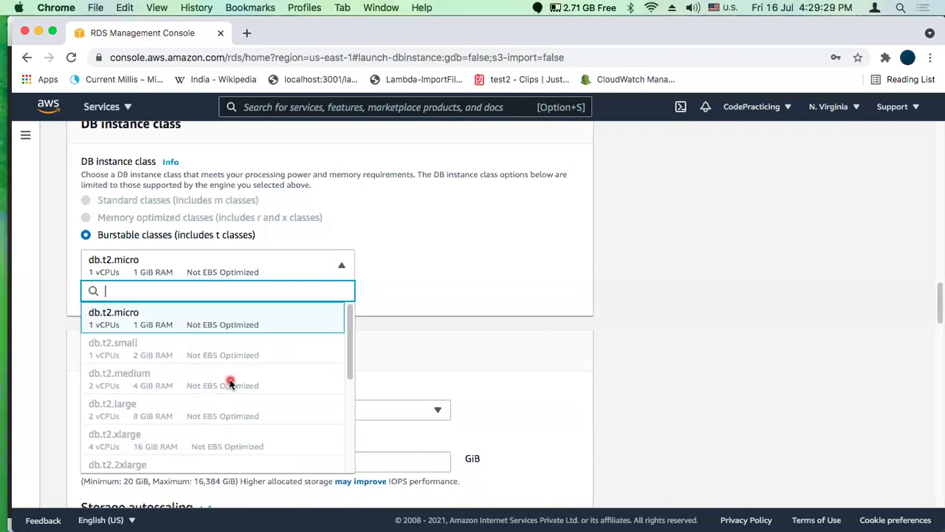
pyautogui.click(449, 270)
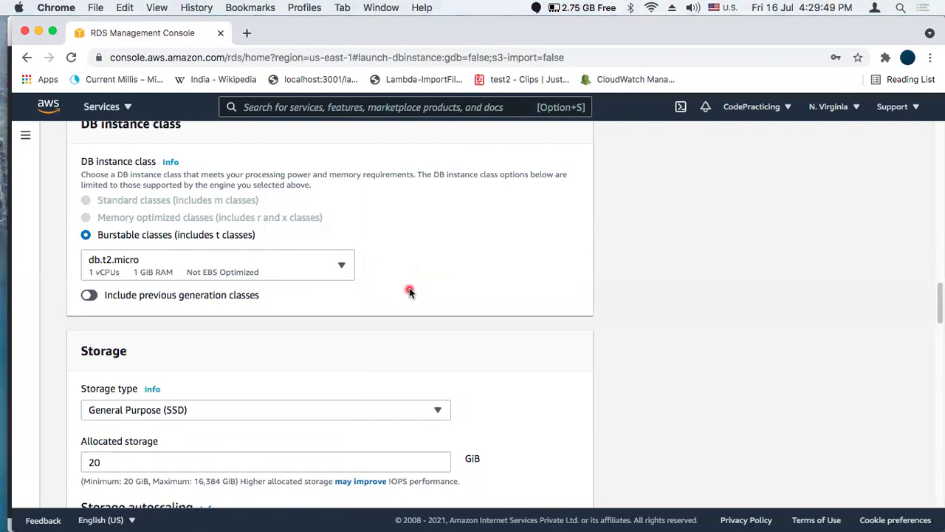
# Switch the template to Production and browse the available db.m5 instance sizes
pyautogui.scroll(3, 407, 288)
pyautogui.scroll(10, 410, 293)
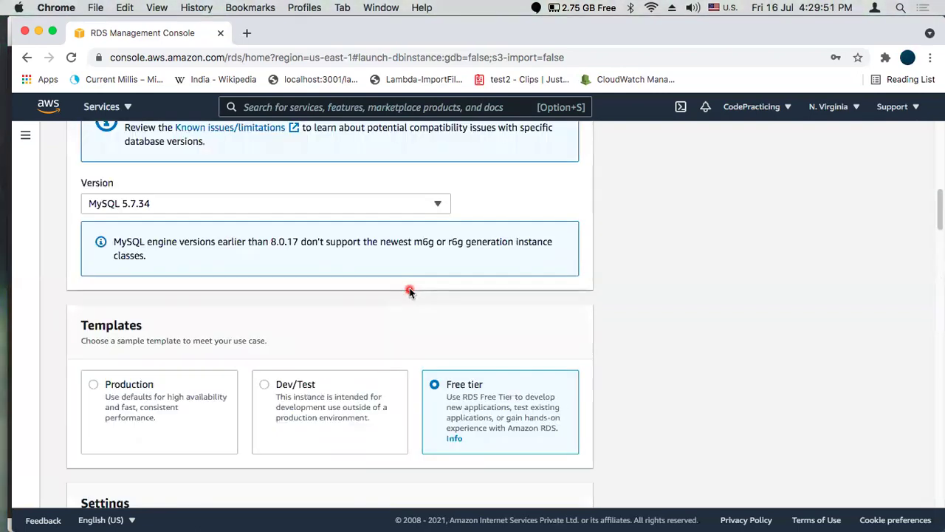
pyautogui.scroll(-2, 268, 308)
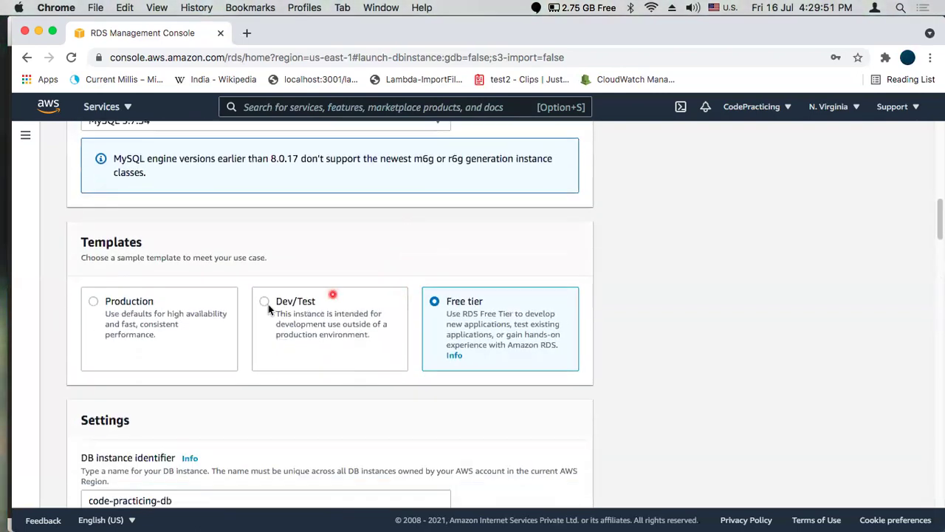
pyautogui.click(204, 328)
pyautogui.scroll(-8, 364, 334)
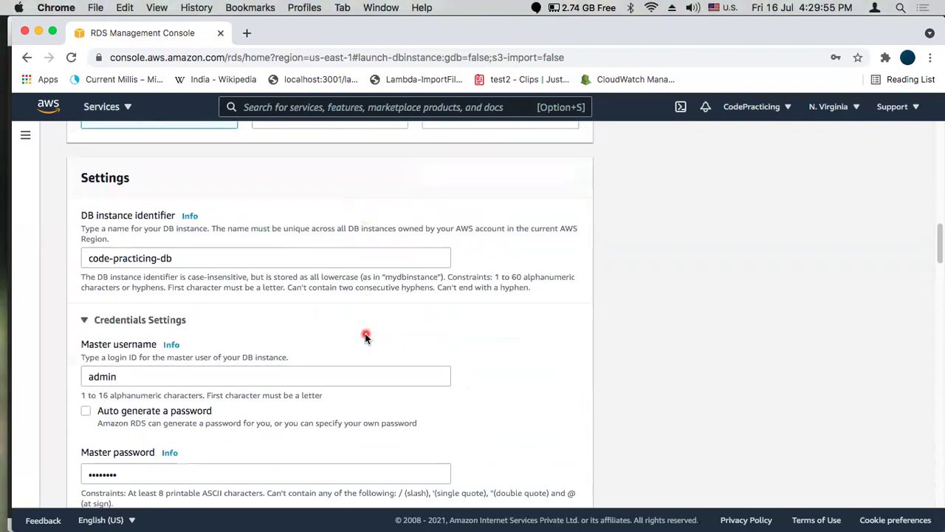
pyautogui.scroll(-5, 365, 334)
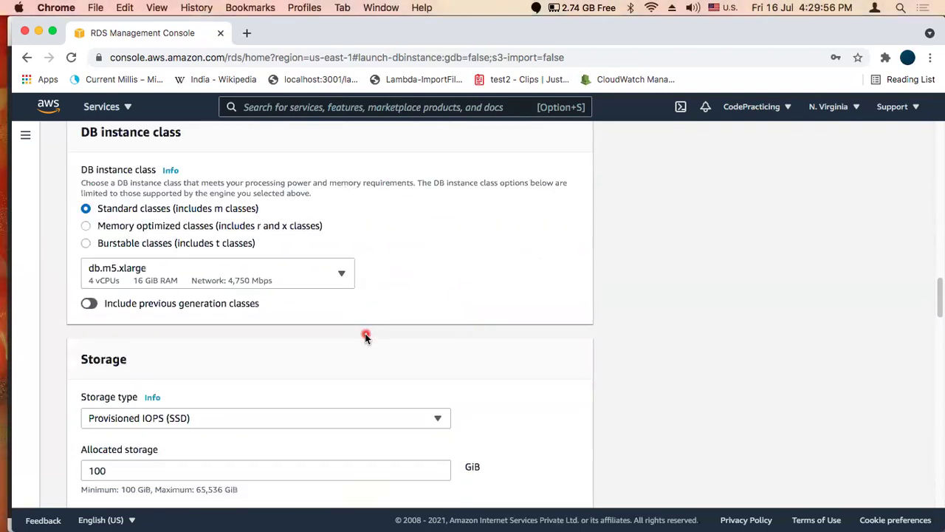
pyautogui.click(289, 276)
pyautogui.scroll(-3, 219, 358)
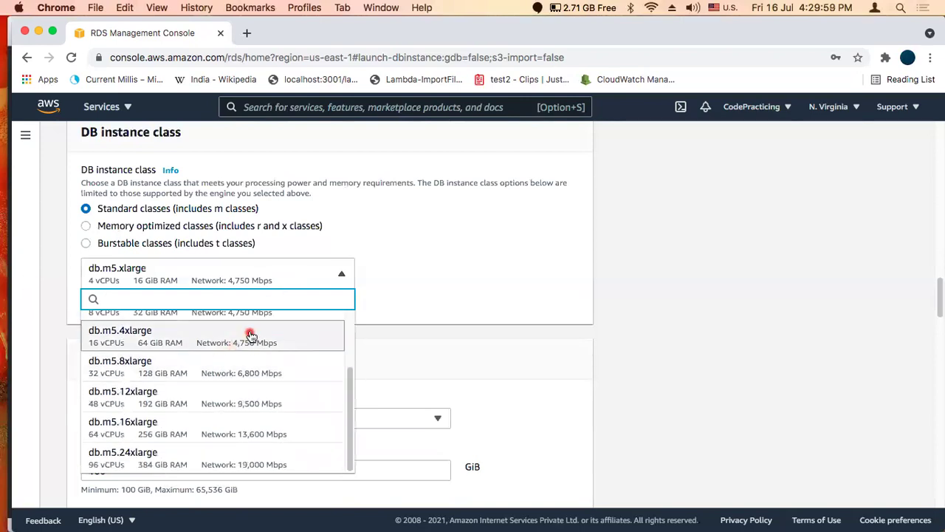
pyautogui.scroll(2, 251, 359)
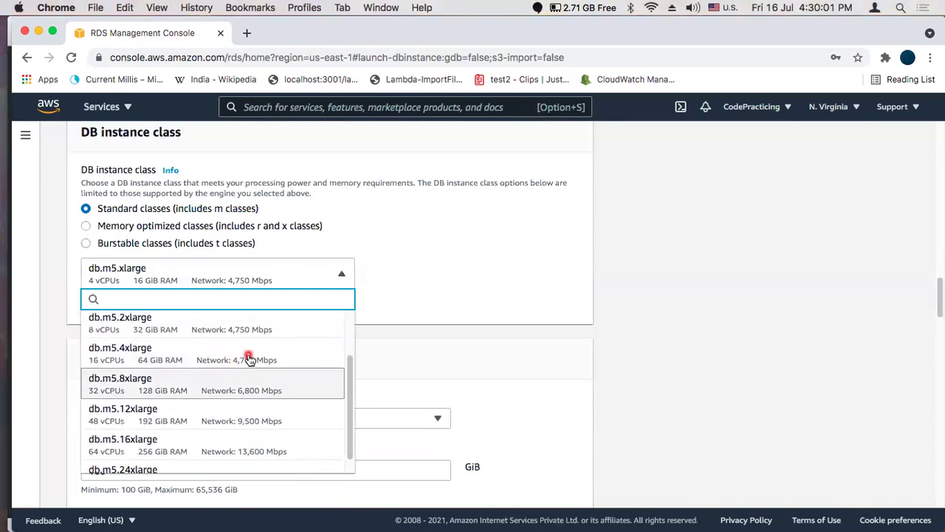
pyautogui.scroll(2, 250, 359)
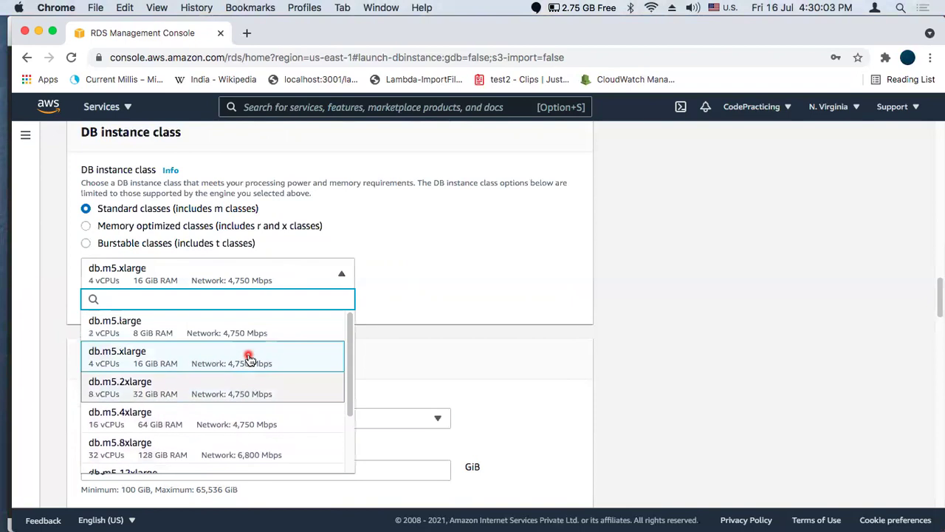
pyautogui.scroll(-4, 250, 358)
pyautogui.scroll(1, 250, 358)
pyautogui.scroll(2, 250, 358)
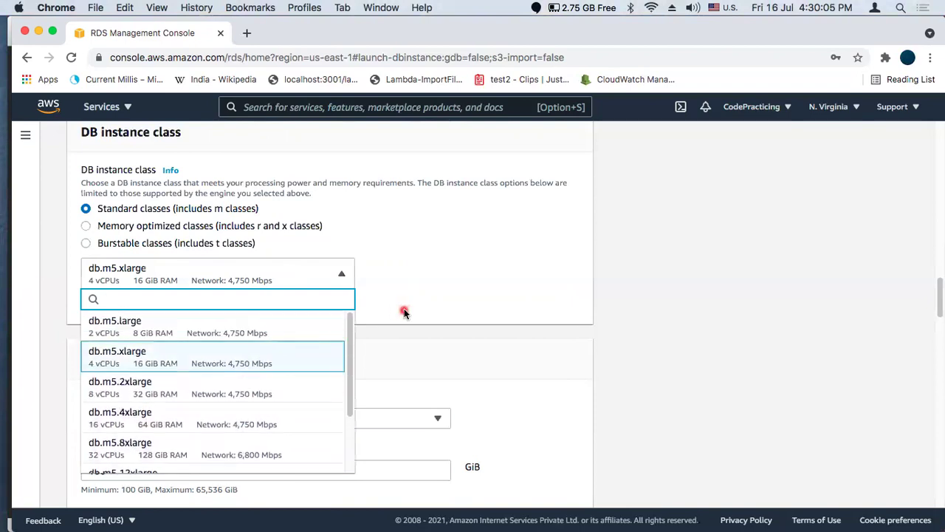
pyautogui.scroll(15, 403, 312)
pyautogui.scroll(3, 414, 307)
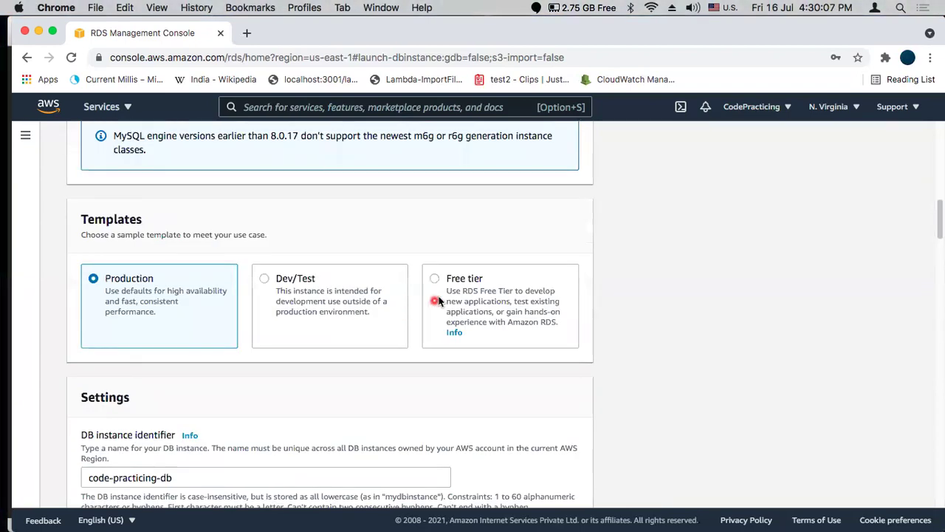
# Switch back to Free tier and confirm db.t2.micro with 20 GiB General Purpose SSD storage
pyautogui.click(436, 279)
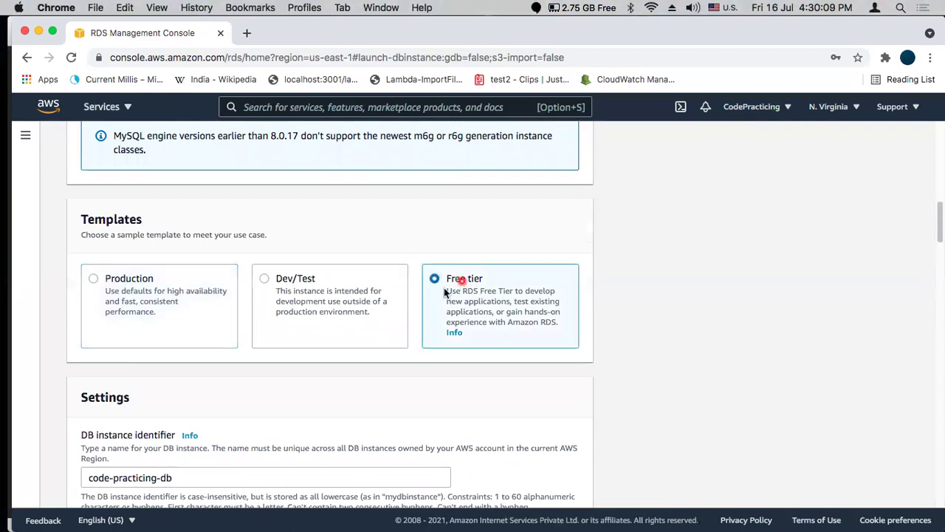
pyautogui.scroll(-5, 525, 355)
pyautogui.scroll(-10, 524, 355)
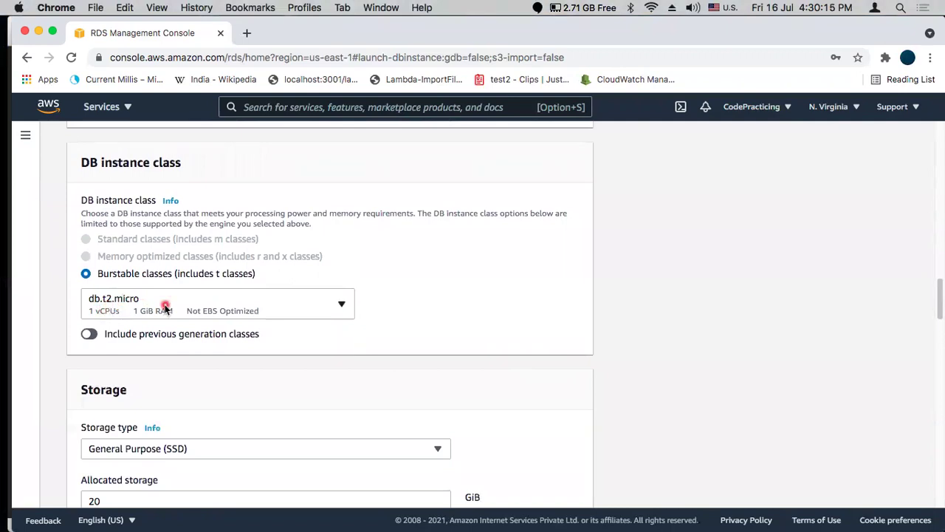
pyautogui.scroll(-1, 434, 322)
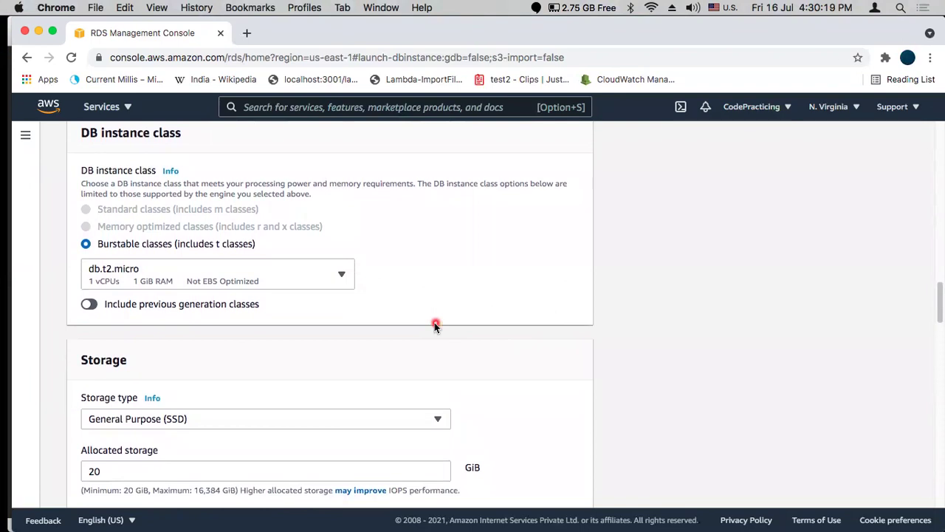
pyautogui.scroll(-5, 434, 325)
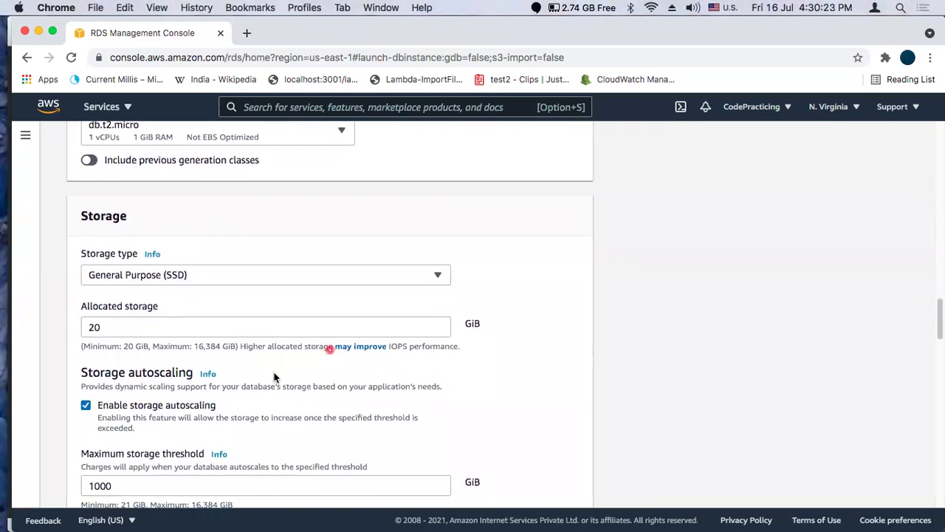
pyautogui.click(199, 278)
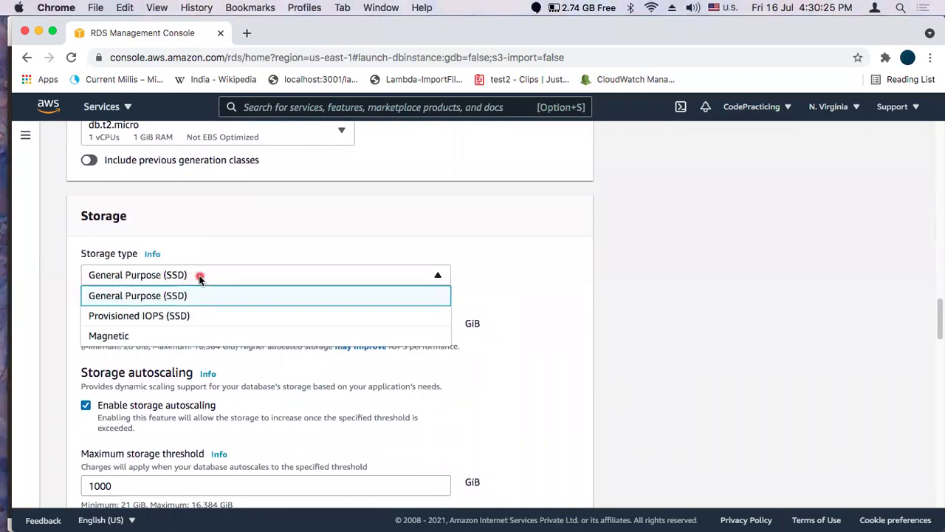
pyautogui.click(151, 292)
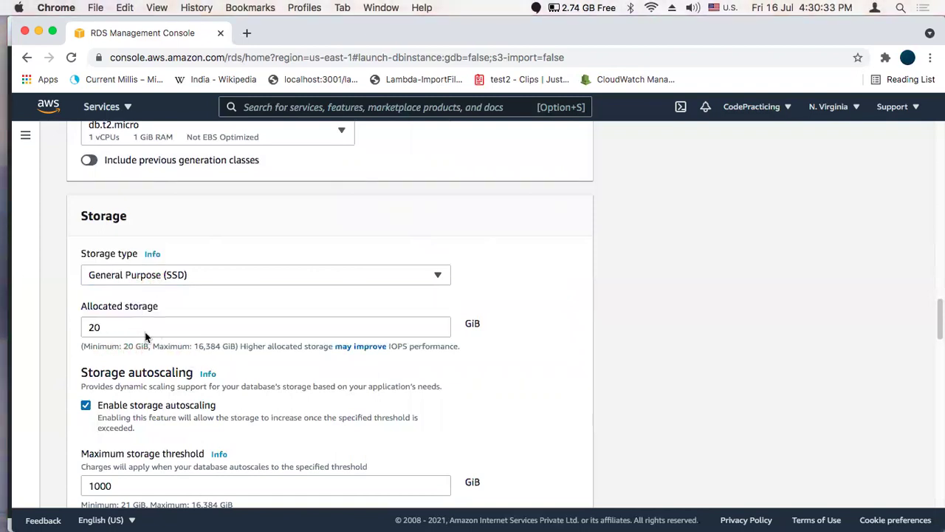
pyautogui.click(208, 278)
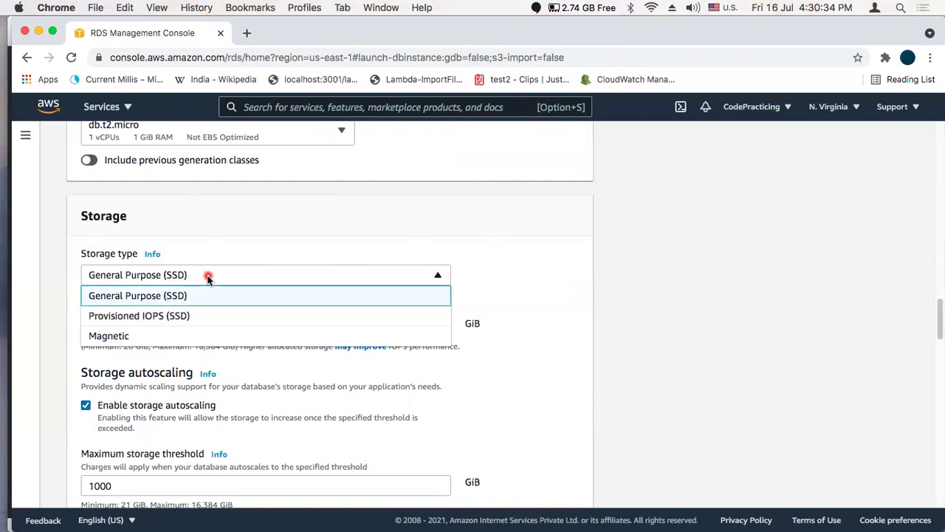
pyautogui.click(175, 316)
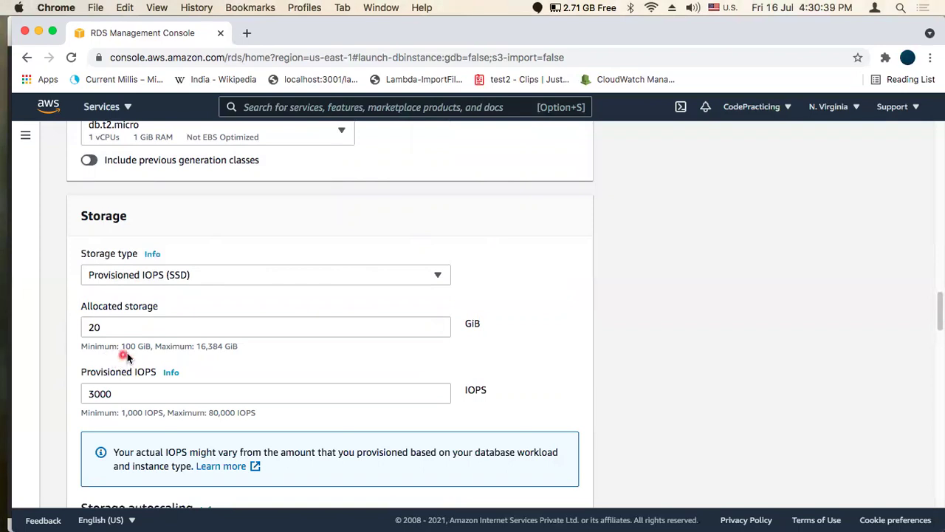
pyautogui.scroll(-2, 234, 303)
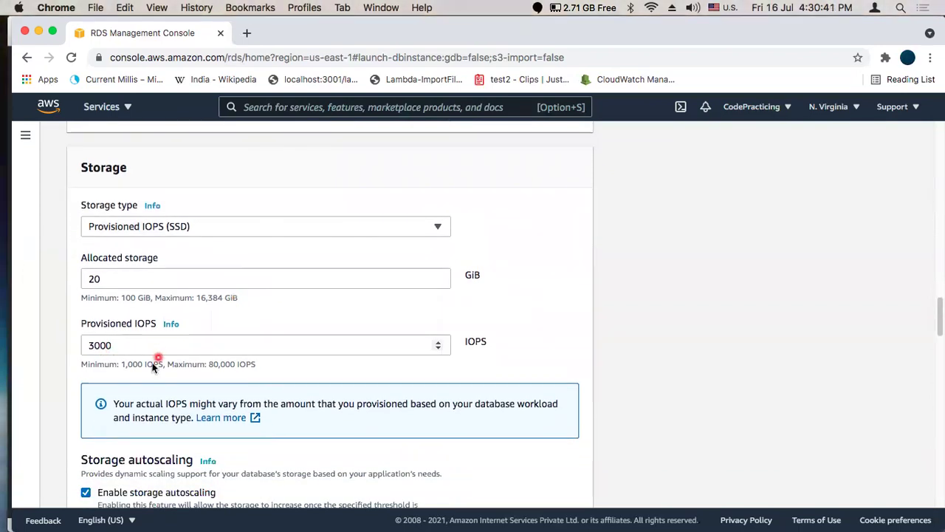
pyautogui.click(219, 227)
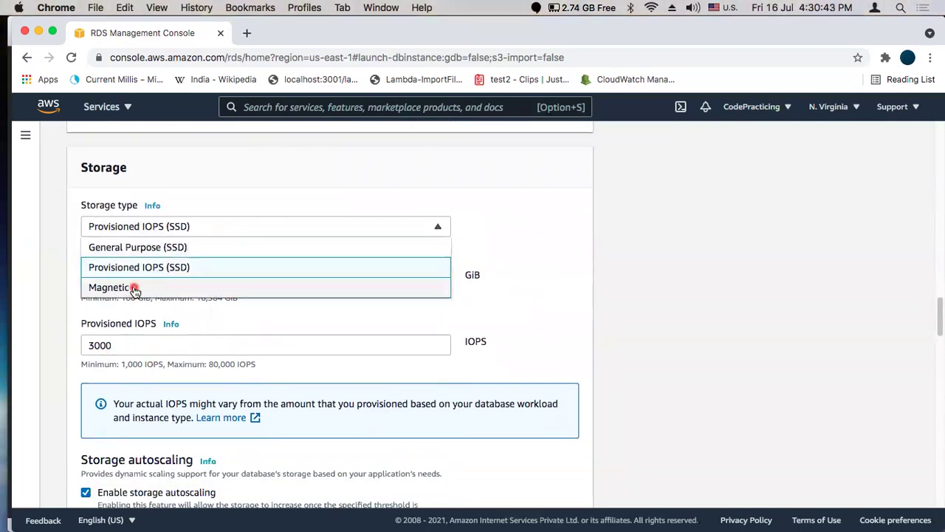
pyautogui.click(134, 286)
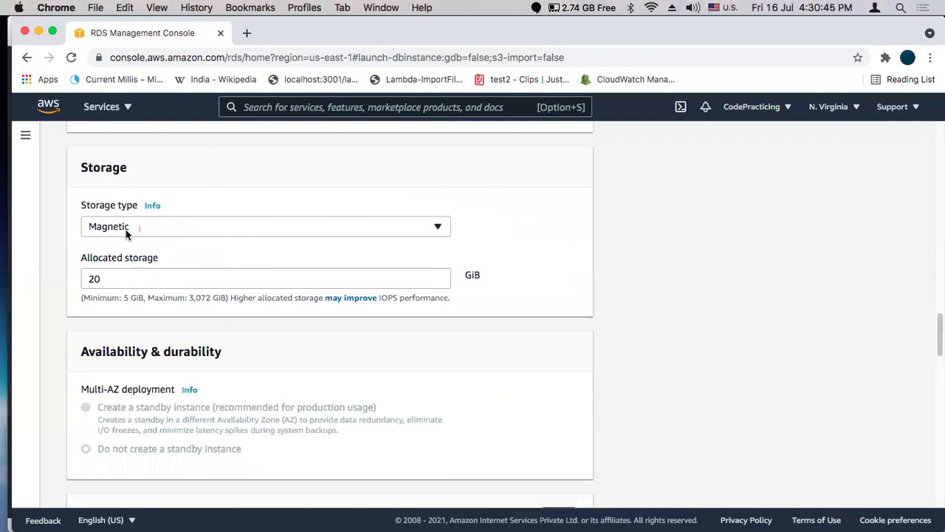
pyautogui.click(348, 228)
pyautogui.click(248, 256)
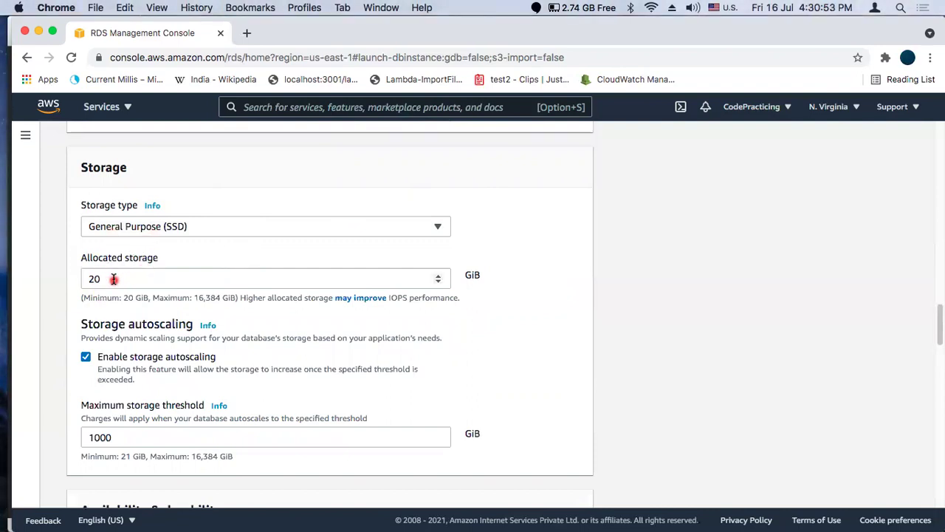
pyautogui.scroll(-2, 200, 313)
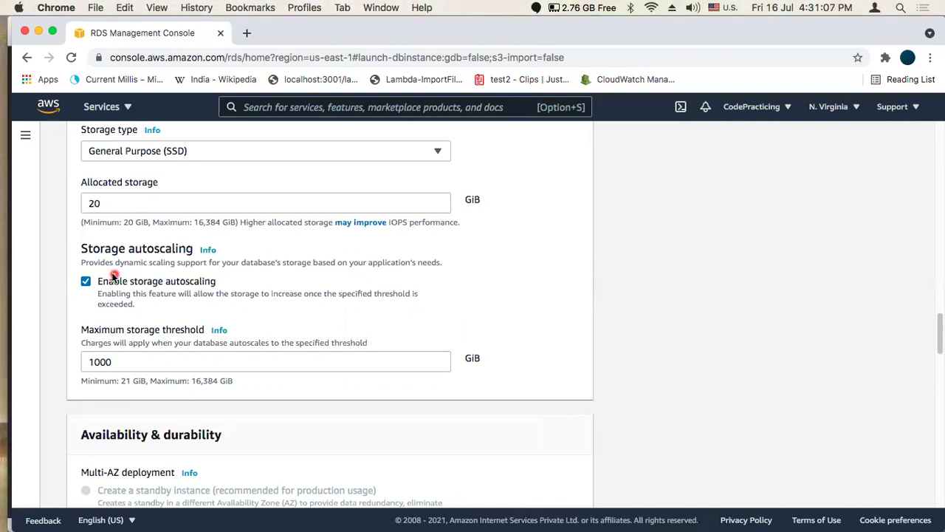
pyautogui.click(86, 283)
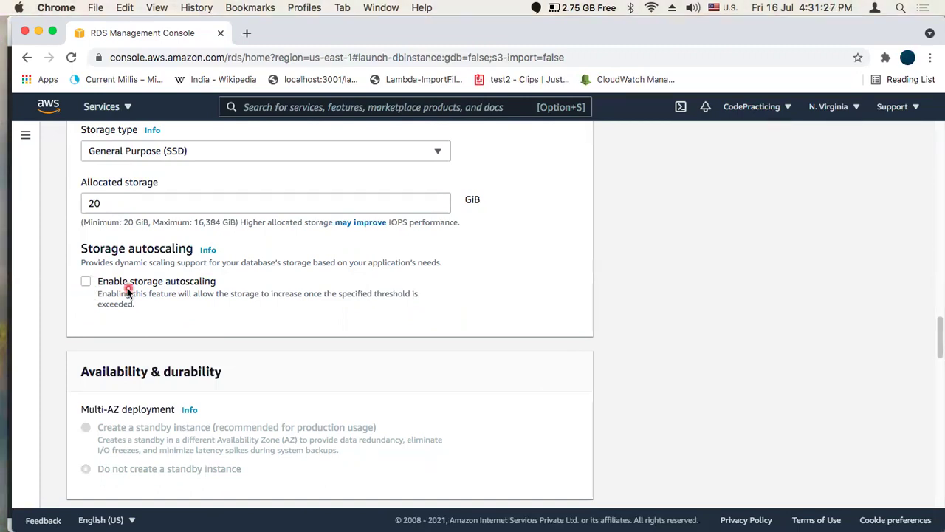
pyautogui.scroll(-2, 236, 317)
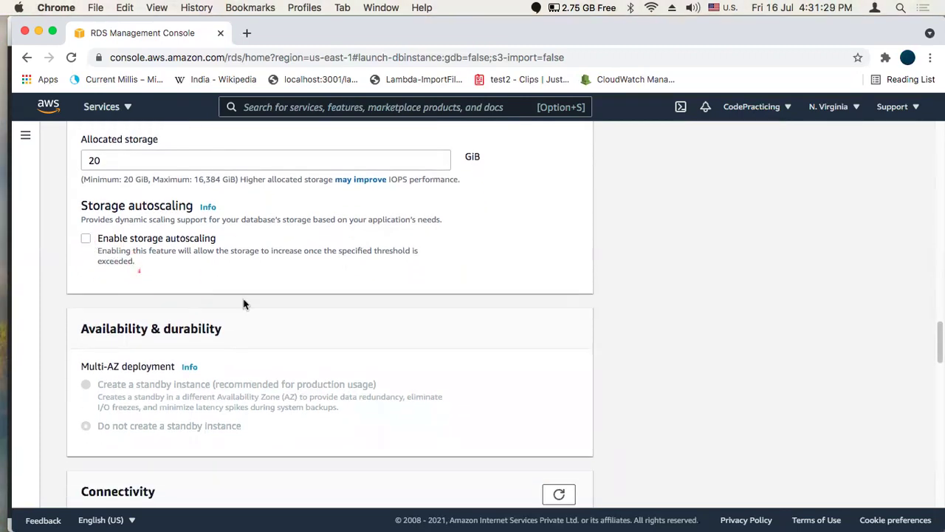
pyautogui.scroll(-1, 264, 302)
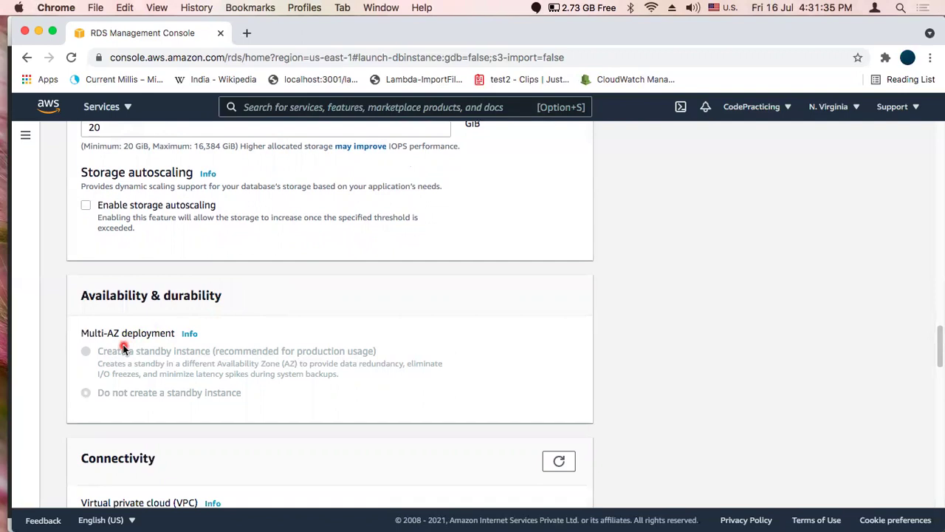
pyautogui.click(86, 351)
pyautogui.click(113, 368)
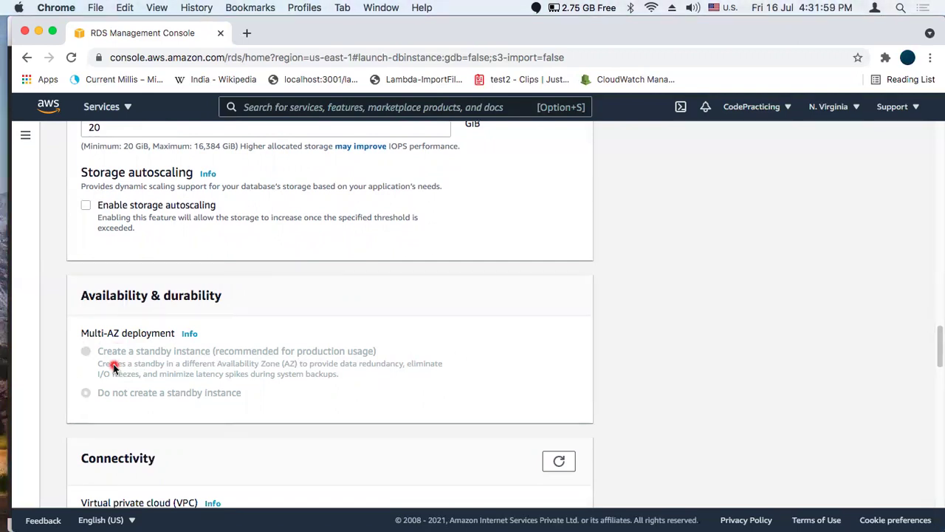
pyautogui.scroll(-3, 114, 368)
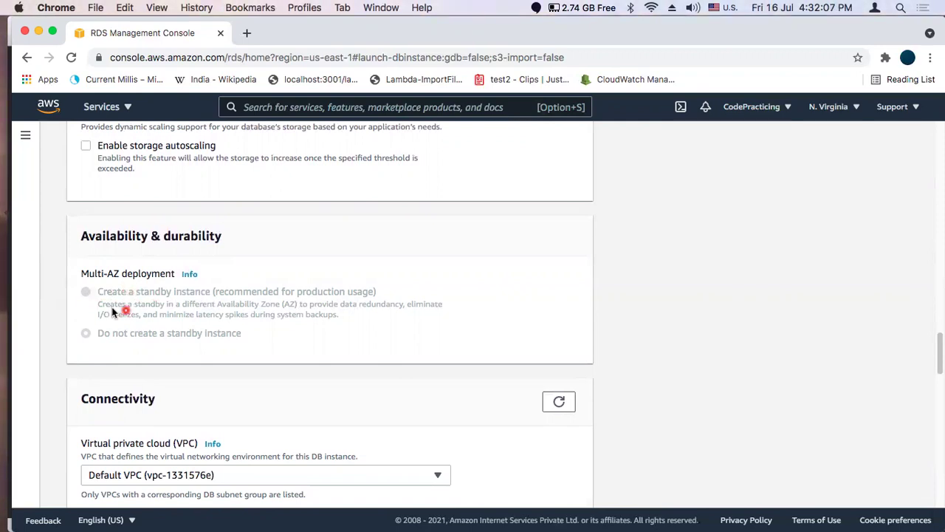
pyautogui.scroll(-1, 196, 331)
pyautogui.scroll(-3, 195, 331)
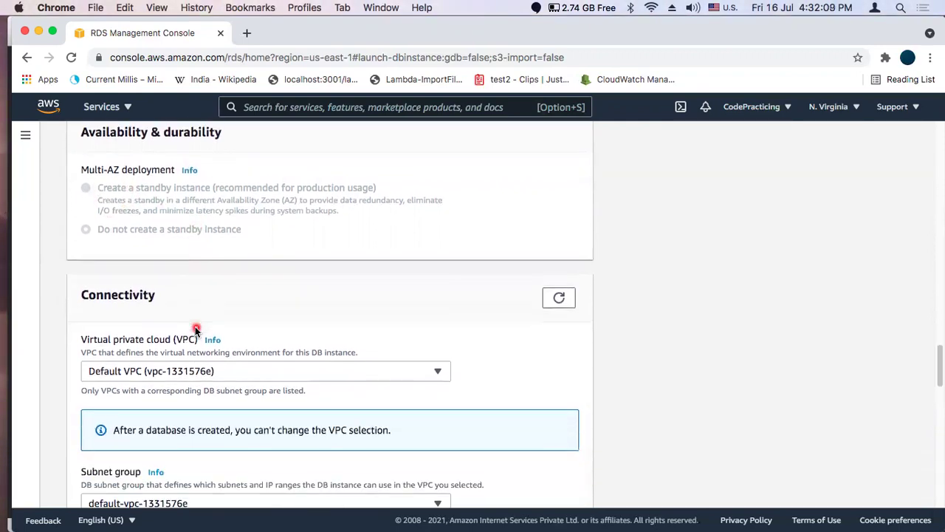
pyautogui.scroll(-1, 196, 331)
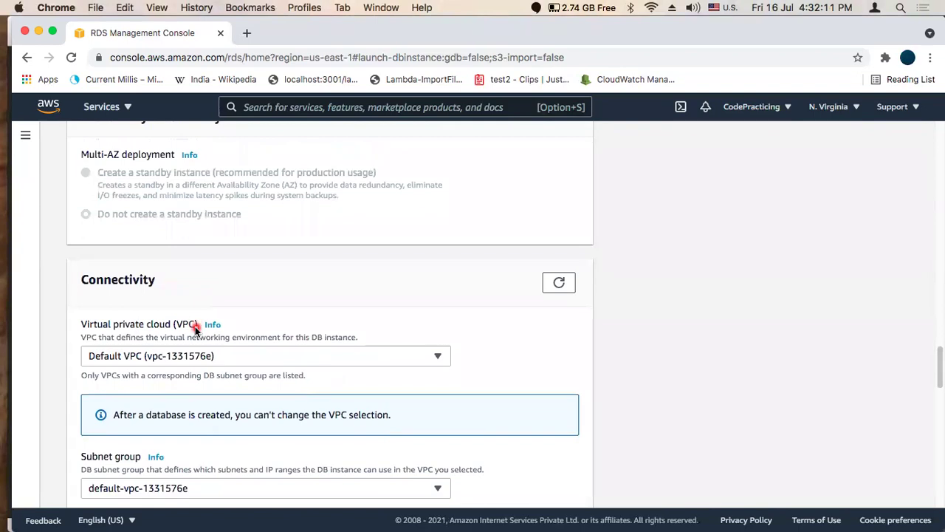
pyautogui.scroll(-2, 196, 329)
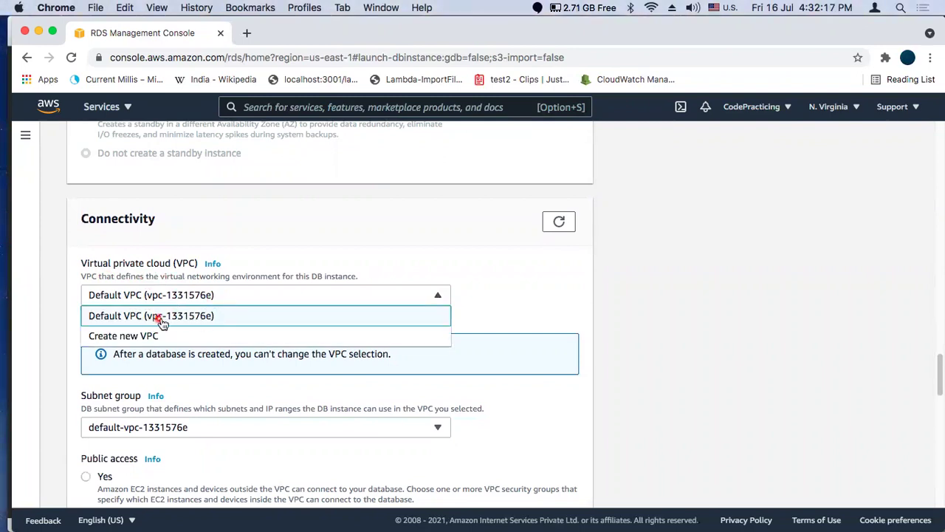
pyautogui.click(501, 303)
pyautogui.scroll(-3, 502, 305)
pyautogui.scroll(-2, 502, 306)
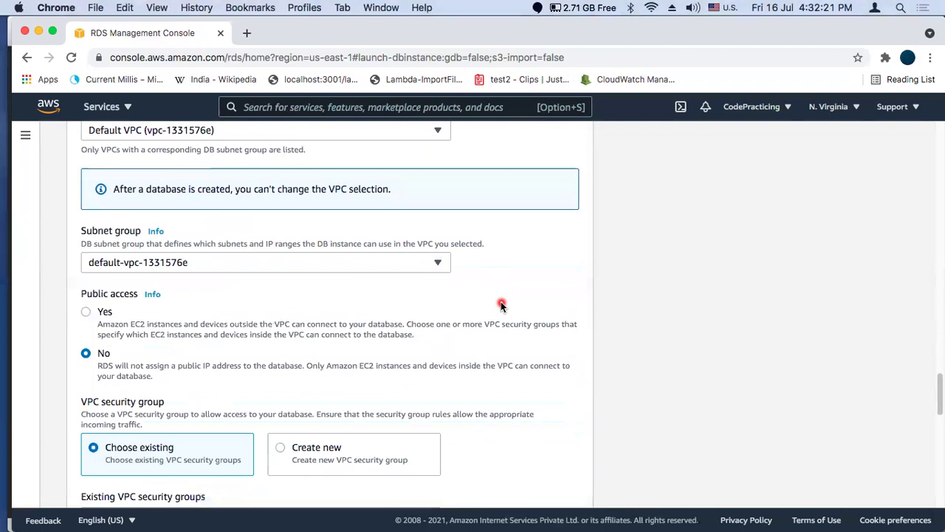
pyautogui.click(148, 256)
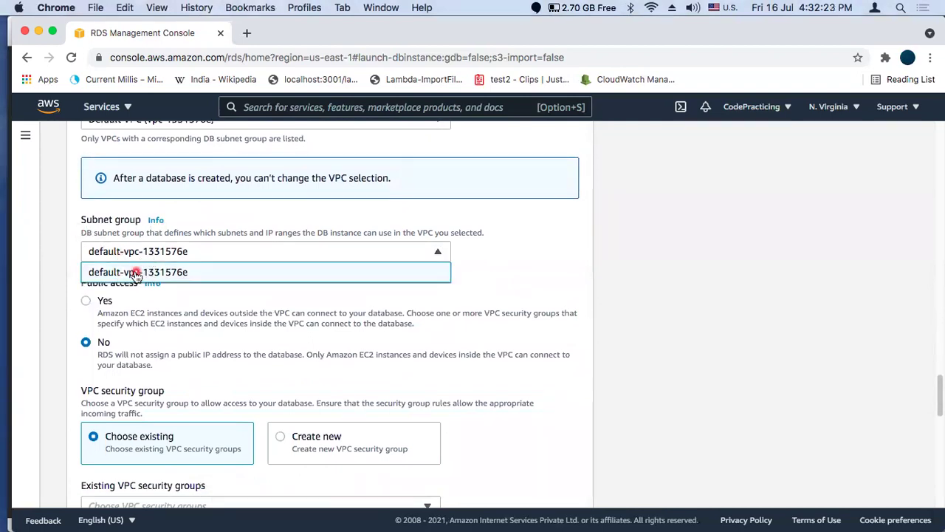
pyautogui.click(135, 271)
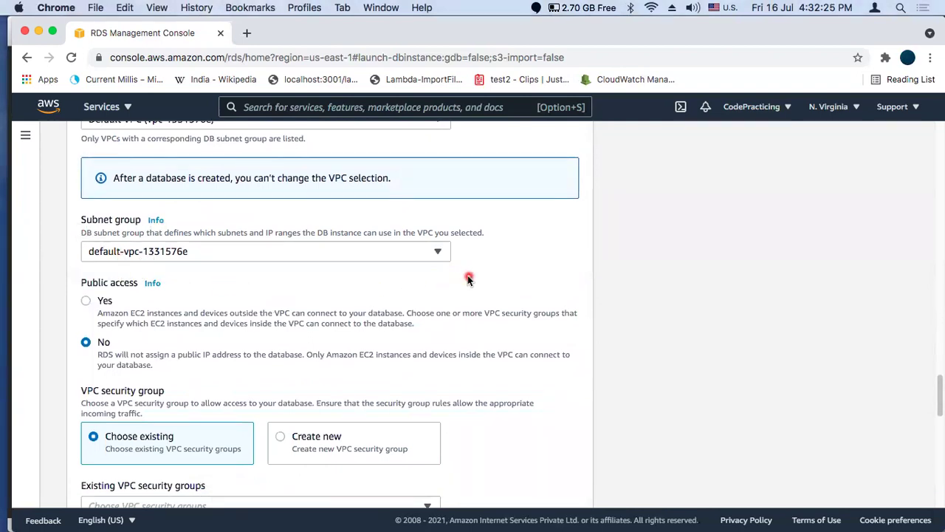
pyautogui.scroll(-1, 468, 280)
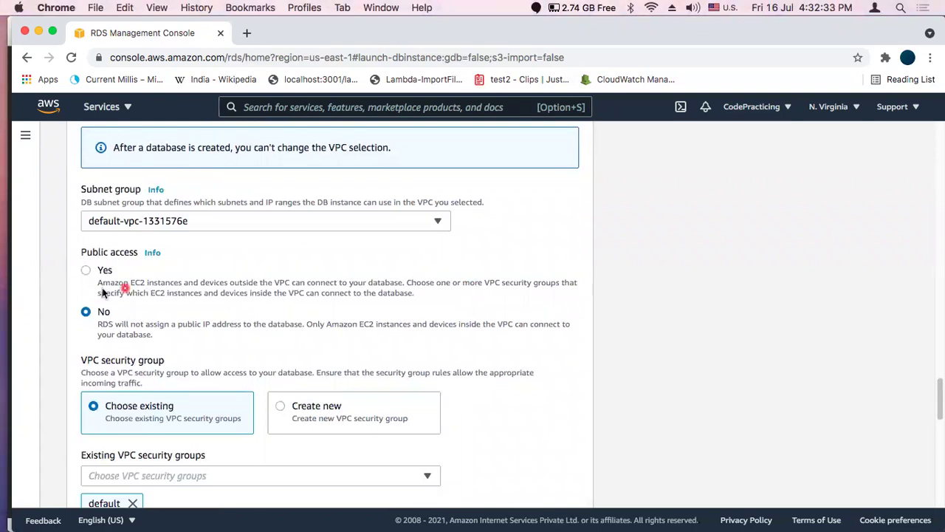
pyautogui.click(86, 271)
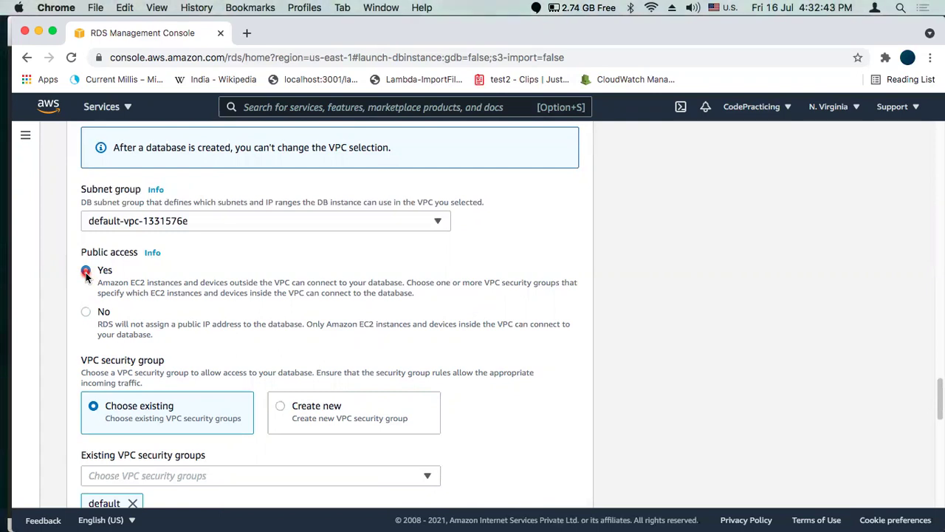
# Set Public access to Yes so the database is reachable from outside the VPC
pyautogui.click(85, 271)
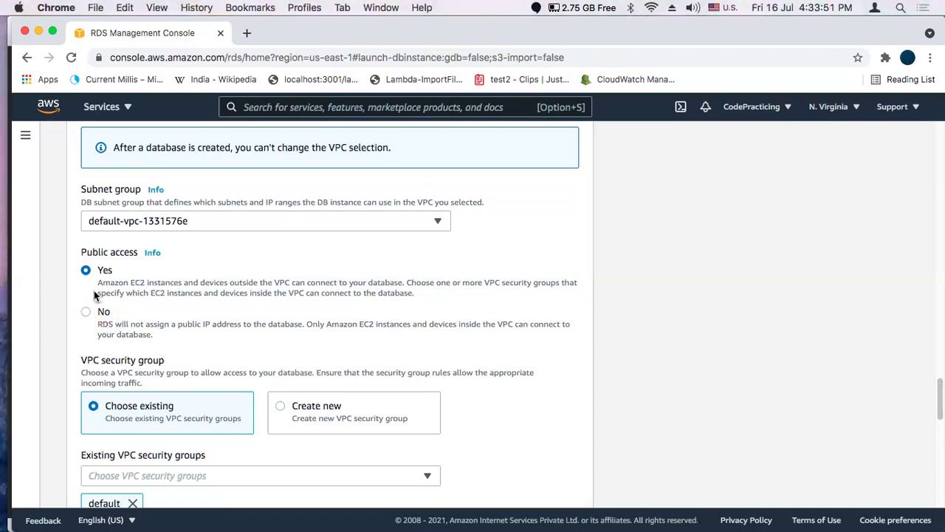
pyautogui.click(130, 320)
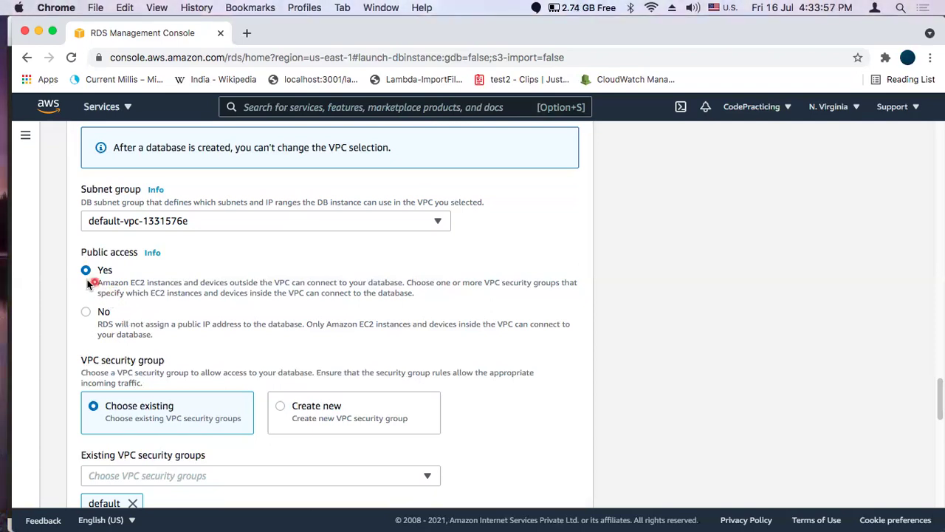
pyautogui.scroll(-3, 152, 301)
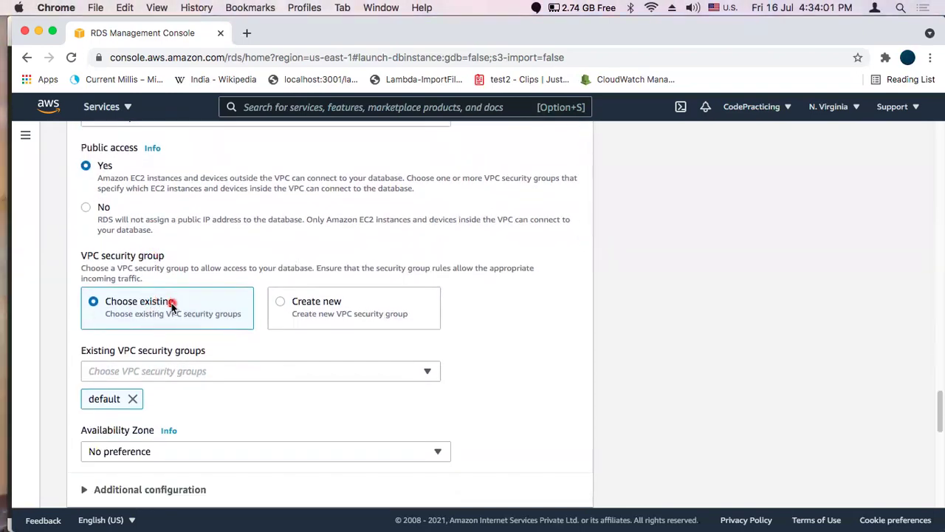
# Keep the default security group and No preference zone, then reveal database port 3306
pyautogui.scroll(-2, 168, 303)
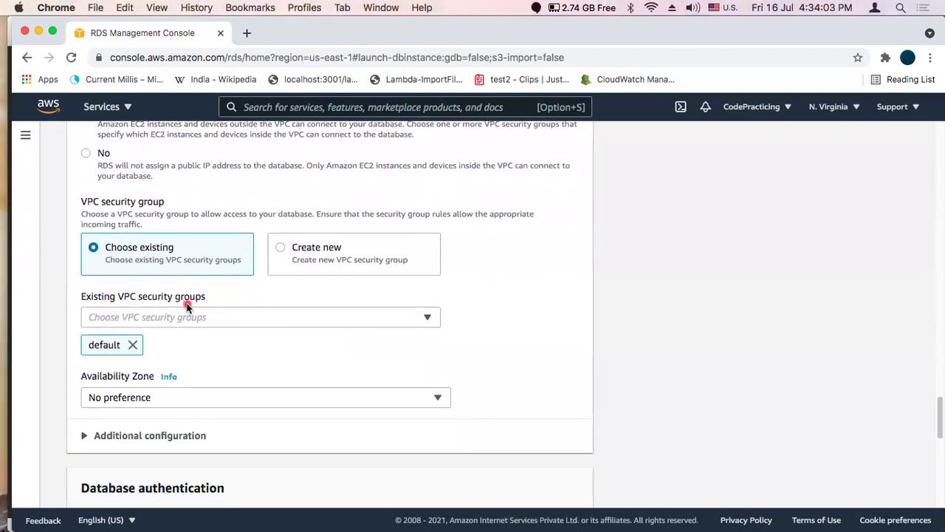
pyautogui.click(171, 322)
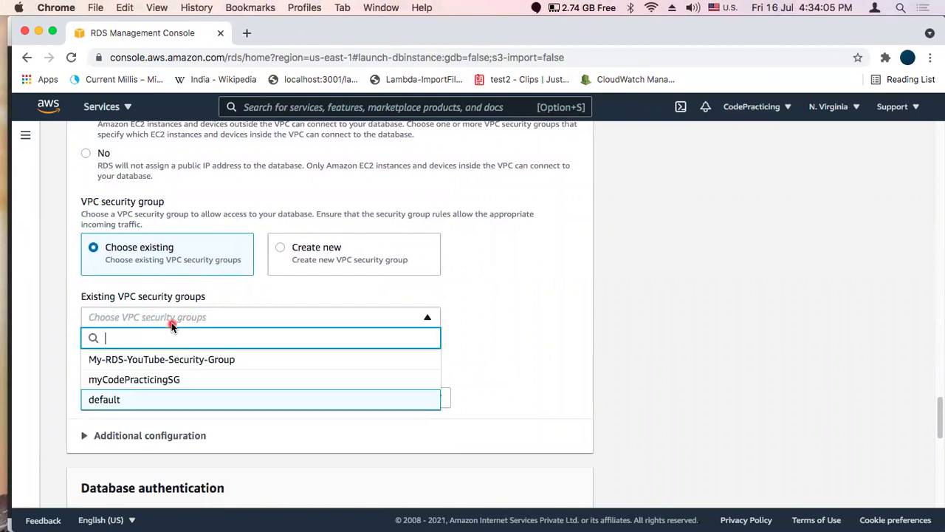
pyautogui.click(104, 399)
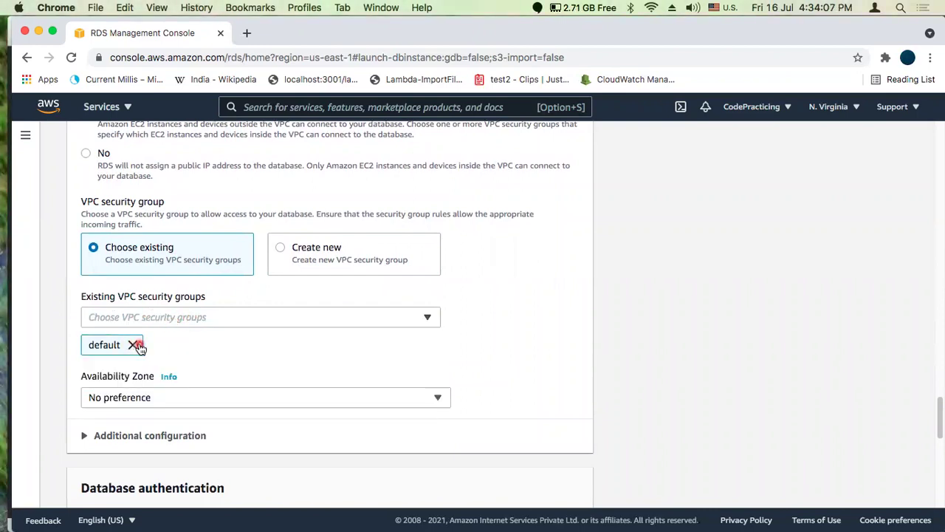
pyautogui.scroll(-2, 493, 340)
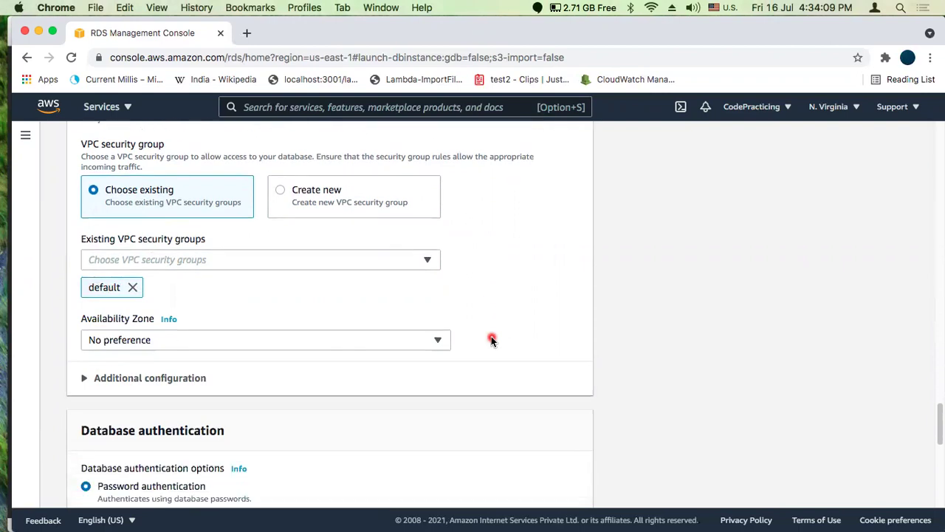
pyautogui.scroll(-1, 492, 339)
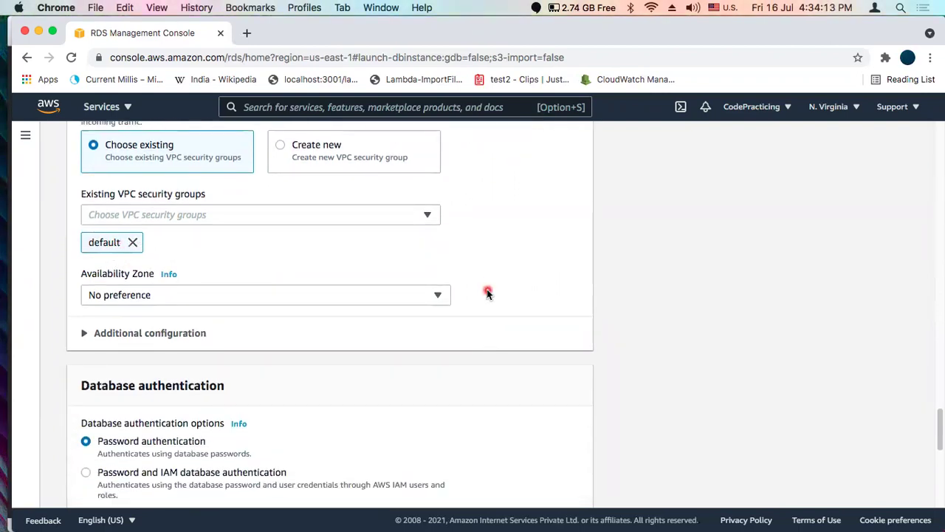
pyautogui.scroll(-1, 487, 292)
pyautogui.click(170, 246)
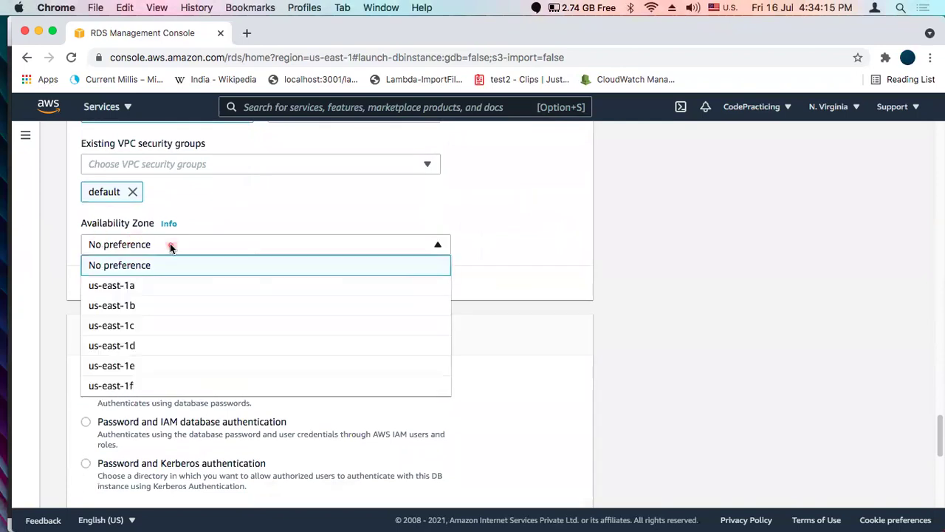
pyautogui.click(288, 266)
pyautogui.scroll(-2, 387, 287)
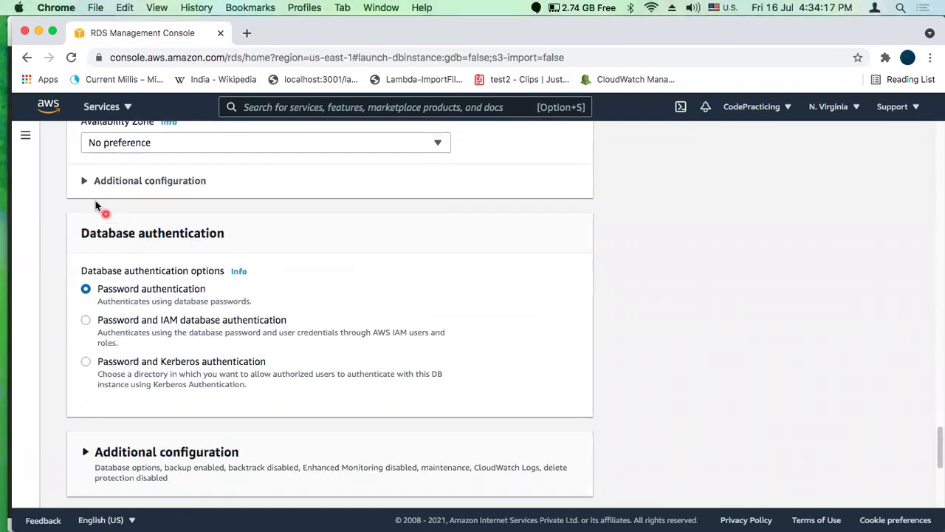
pyautogui.click(94, 183)
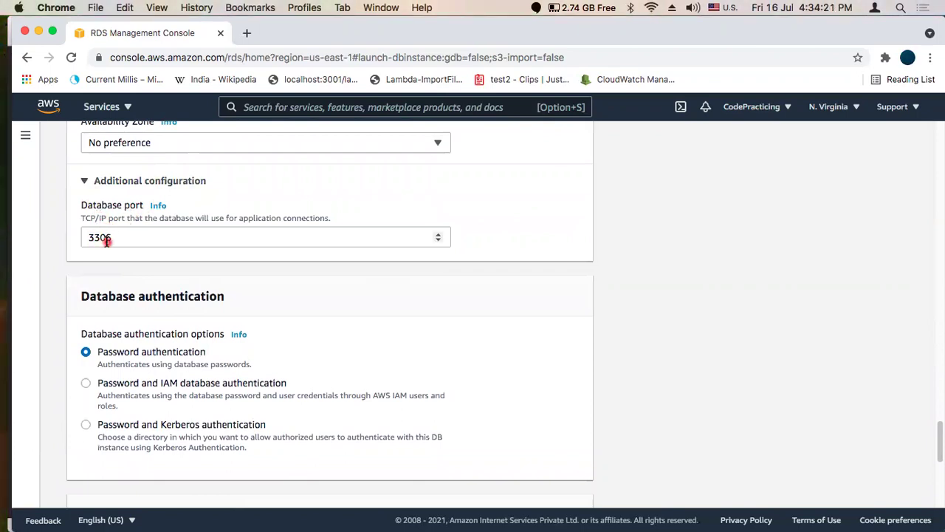
pyautogui.scroll(-2, 360, 293)
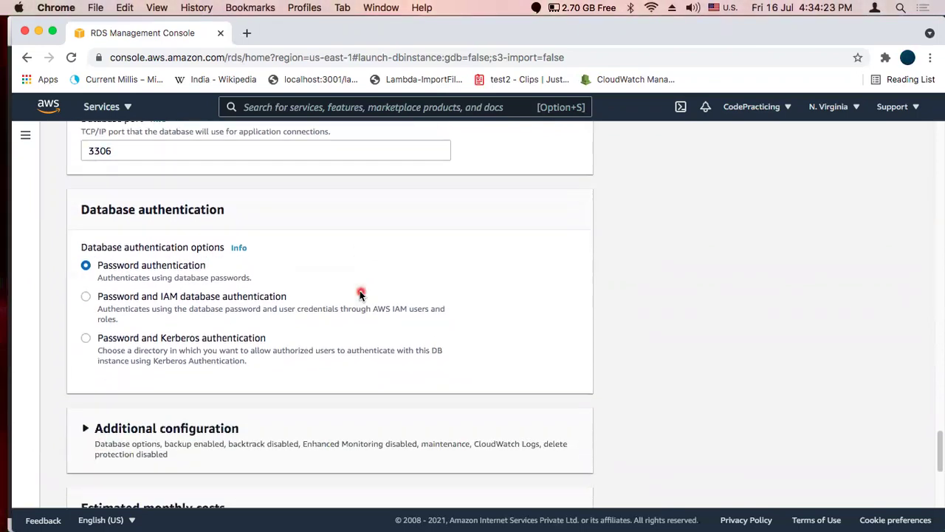
pyautogui.scroll(-2, 361, 294)
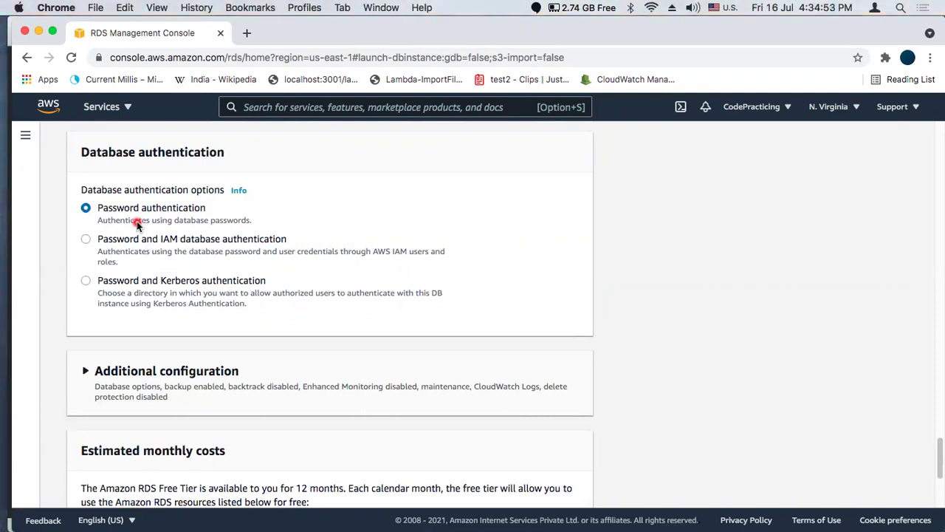
pyautogui.click(85, 241)
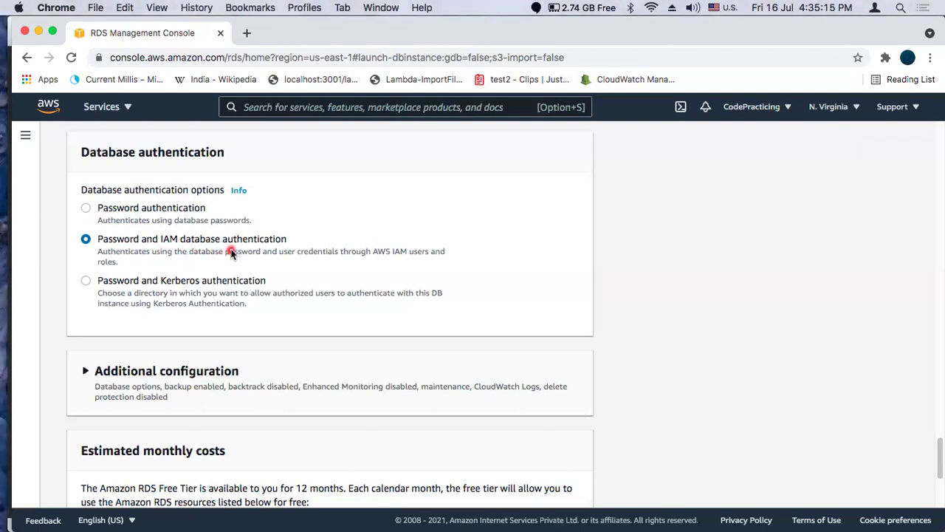
pyautogui.click(85, 210)
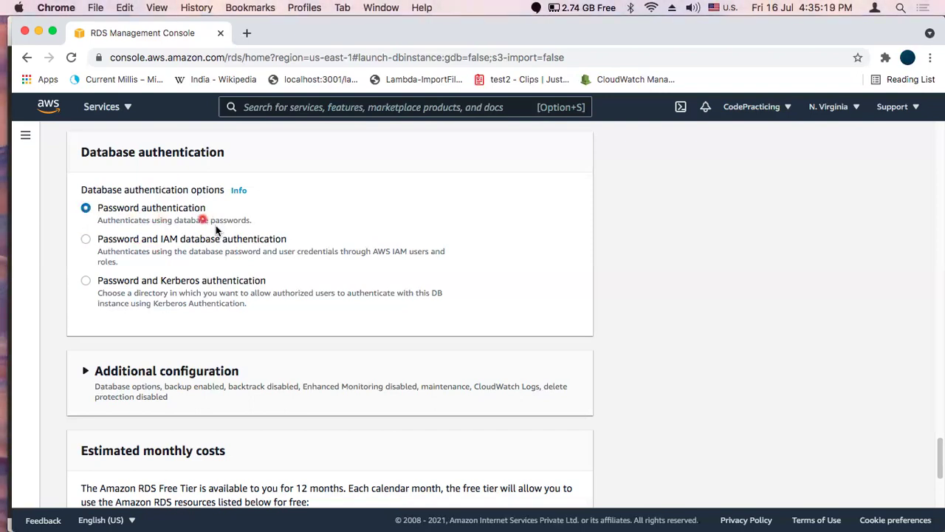
pyautogui.scroll(-4, 298, 287)
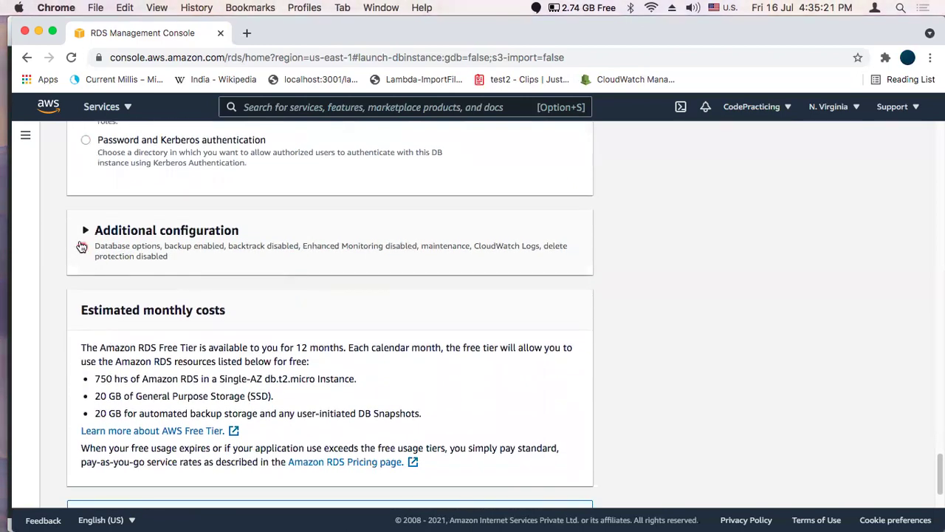
# Expand the additional database options and visit the initial database name field
pyautogui.click(83, 231)
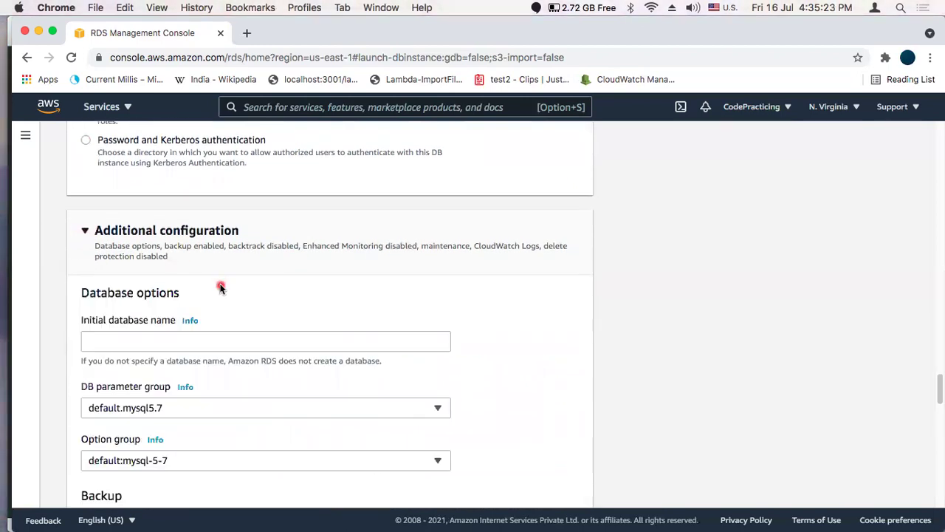
pyautogui.scroll(-2, 220, 288)
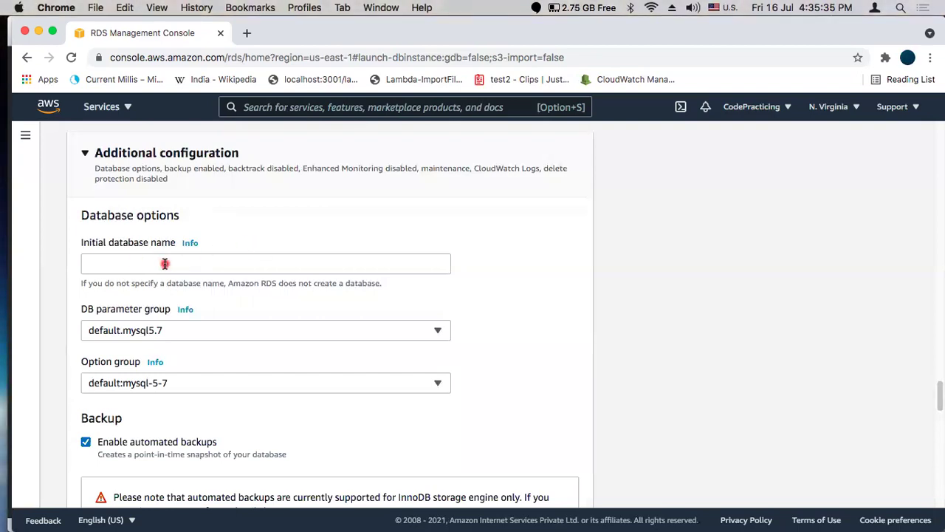
pyautogui.click(164, 264)
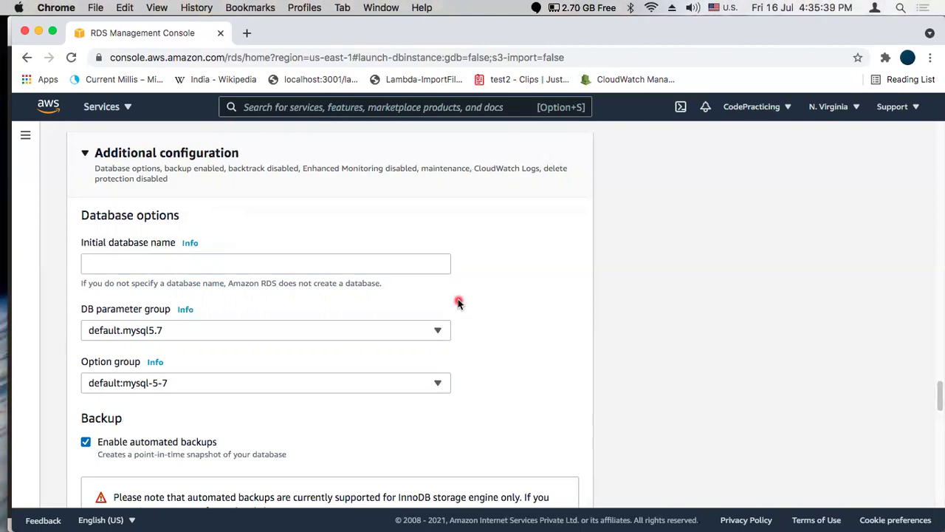
pyautogui.scroll(-5, 457, 303)
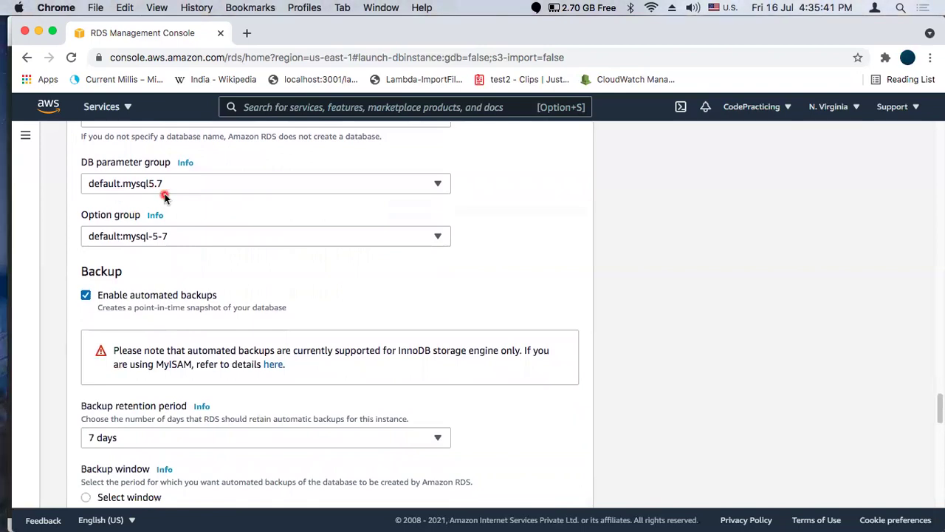
pyautogui.scroll(-3, 222, 243)
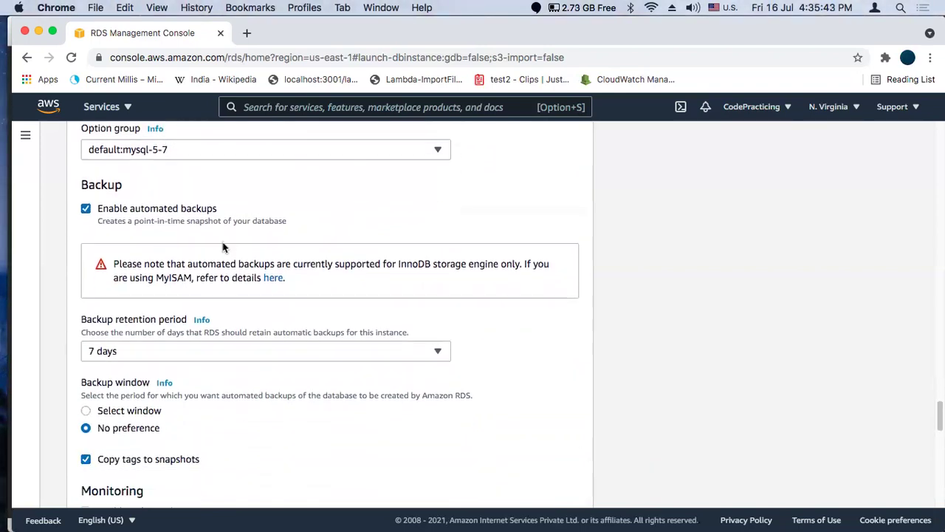
pyautogui.click(193, 221)
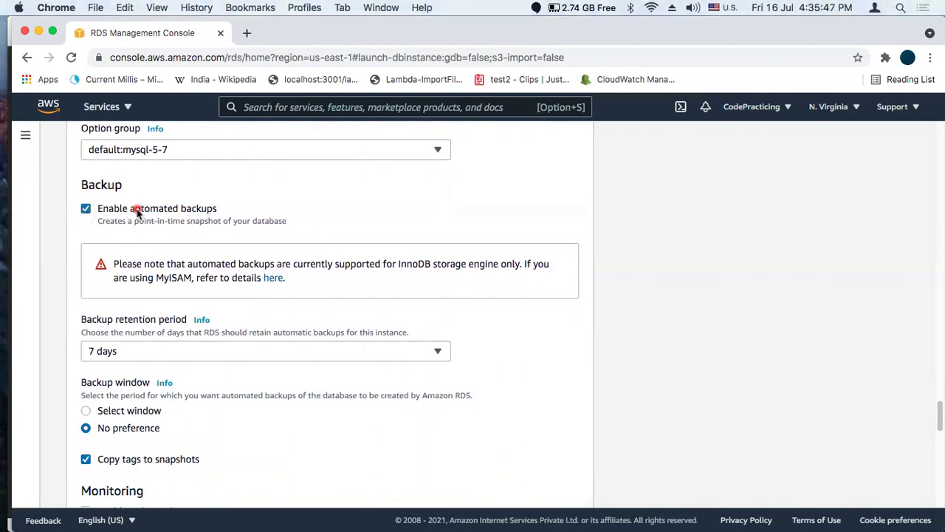
# Turn off automated backups and review the remaining settings down to the bottom of the form
pyautogui.click(86, 211)
pyautogui.scroll(-2, 296, 287)
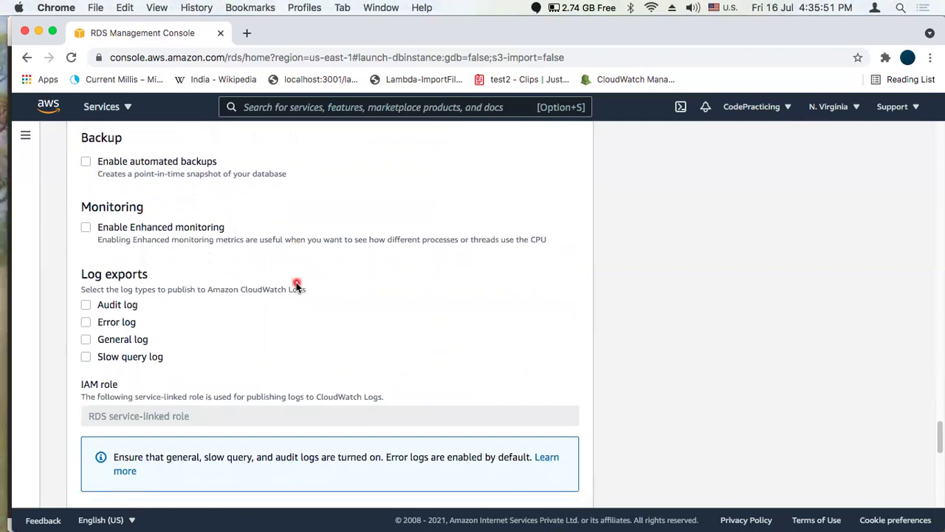
pyautogui.scroll(-3, 191, 266)
pyautogui.scroll(-6, 191, 268)
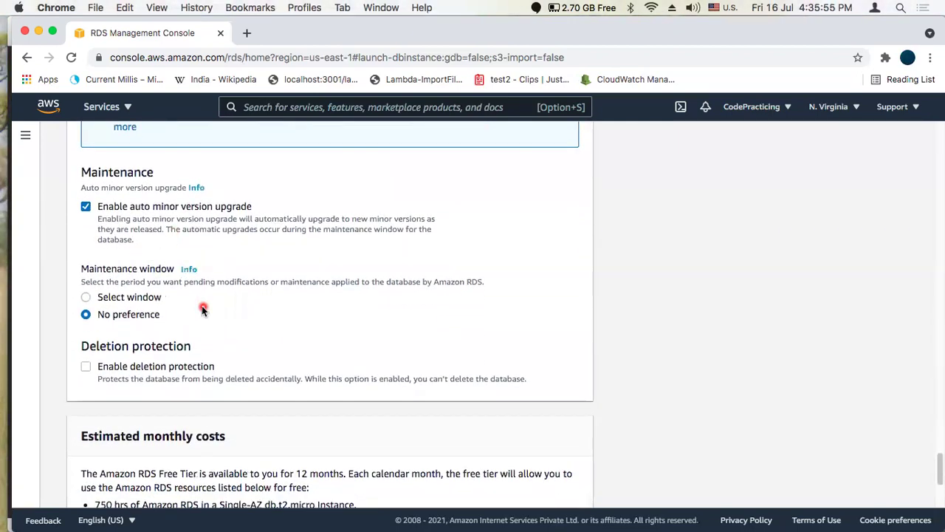
pyautogui.scroll(-3, 201, 307)
pyautogui.scroll(-2, 295, 302)
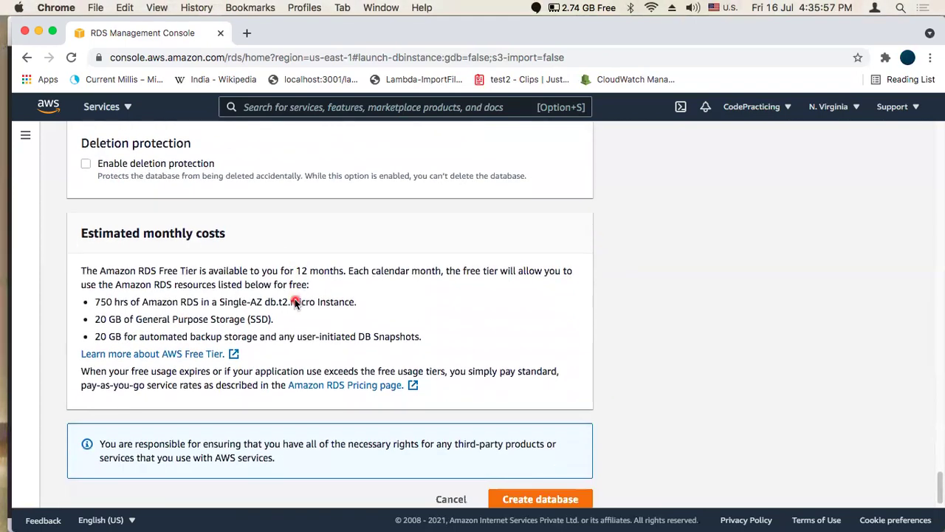
pyautogui.scroll(8, 295, 303)
pyautogui.scroll(20, 295, 303)
pyautogui.scroll(6, 296, 302)
pyautogui.scroll(-15, 296, 302)
pyautogui.scroll(-20, 296, 303)
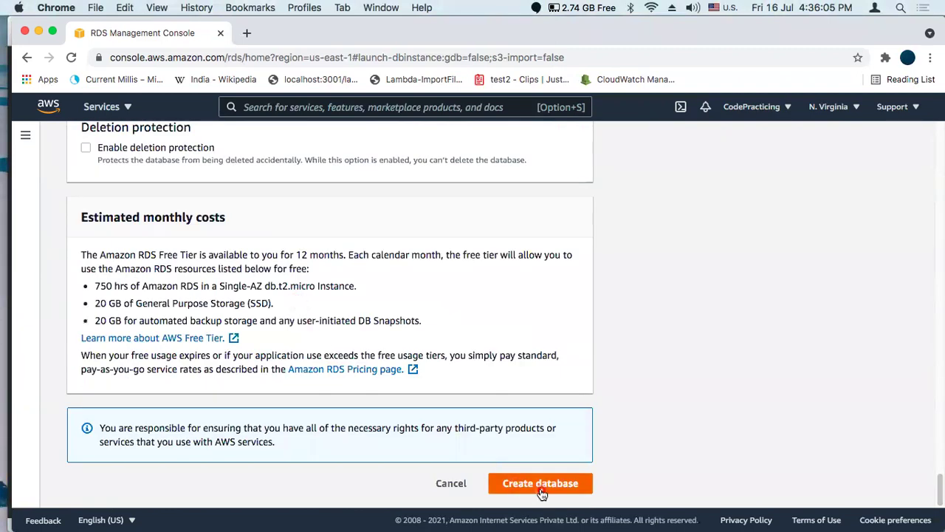
# Submit creation of the code-practicing-db MySQL instance and open its entry in the Databases list
pyautogui.click(542, 490)
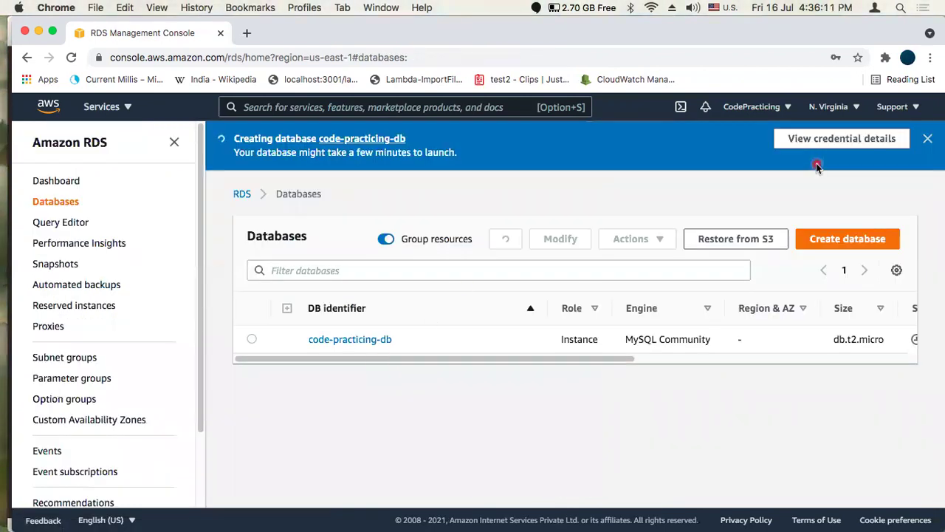
pyautogui.moveTo(440, 359); pyautogui.dragTo(654, 359)
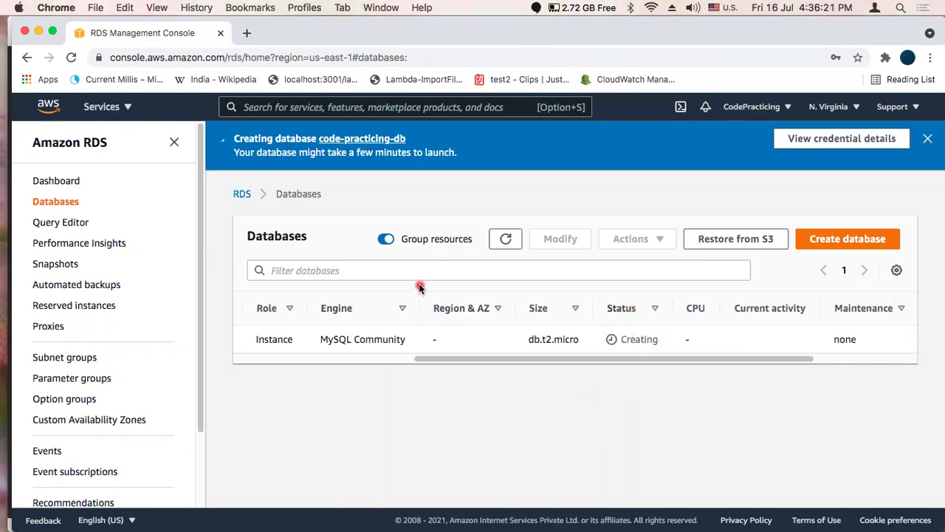
pyautogui.moveTo(495, 359); pyautogui.dragTo(323, 362)
pyautogui.moveTo(391, 361)
pyautogui.mouseDown()
pyautogui.moveTo(551, 369)
pyautogui.moveTo(344, 372)
pyautogui.mouseUp()
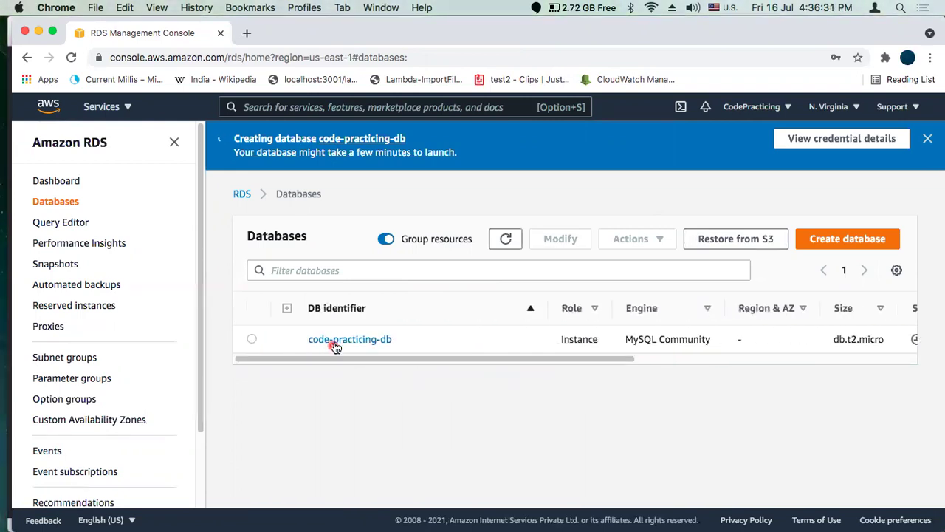
pyautogui.click(339, 342)
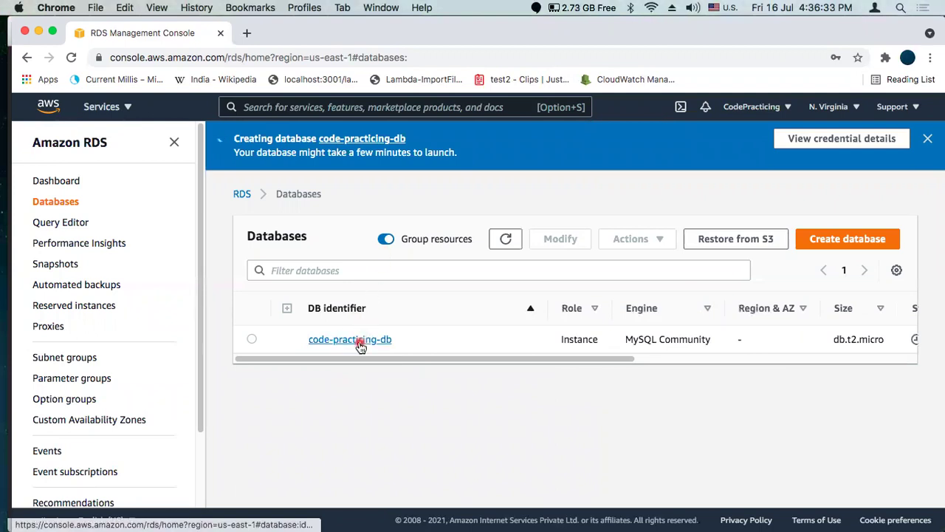
# Review the still-Creating code-practicing-db details page and view its credential details
pyautogui.click(358, 343)
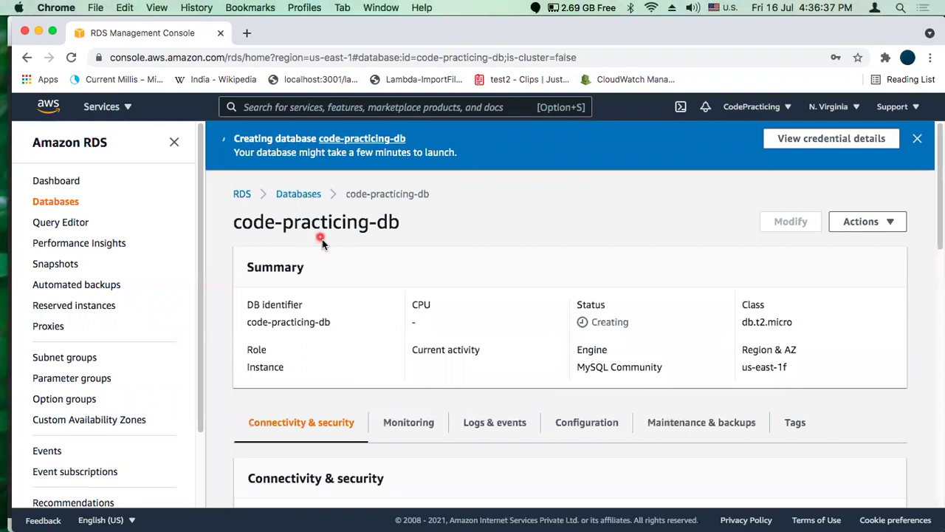
pyautogui.scroll(-2, 370, 328)
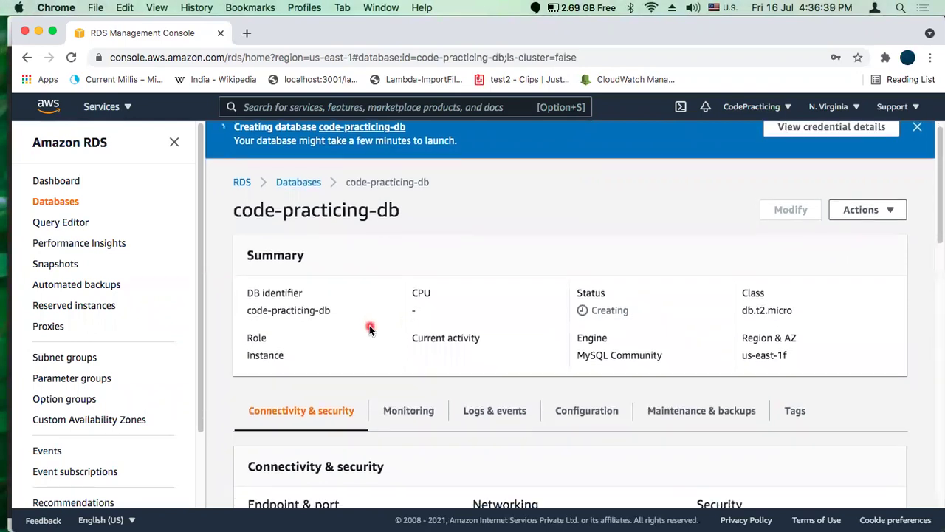
pyautogui.scroll(-5, 370, 329)
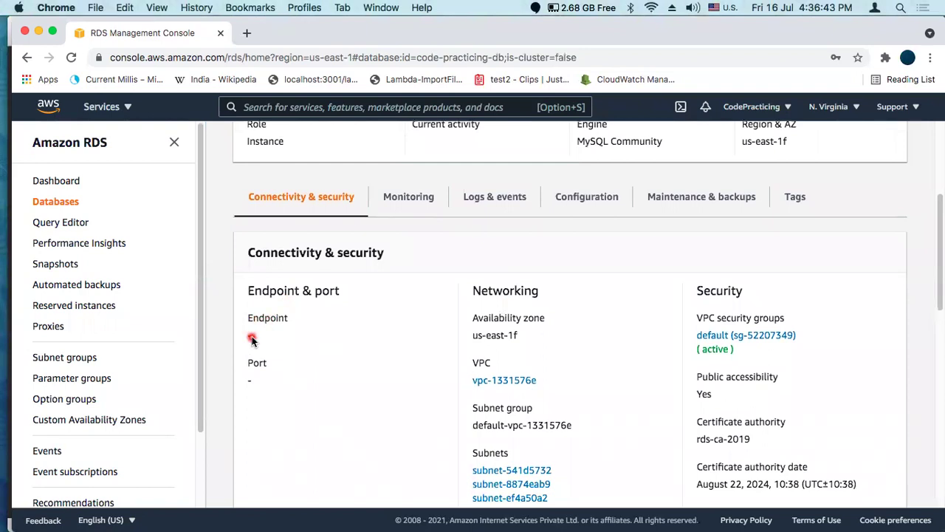
pyautogui.scroll(1, 373, 319)
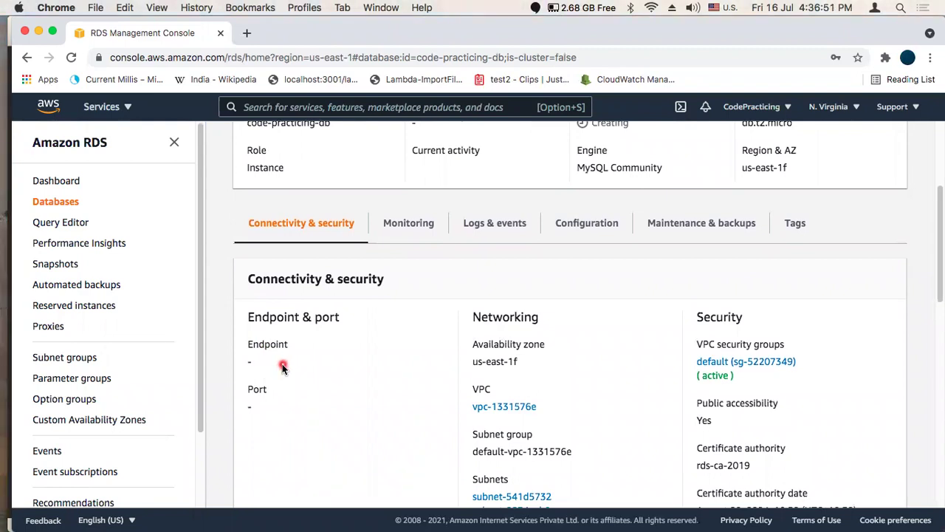
pyautogui.scroll(-3, 282, 365)
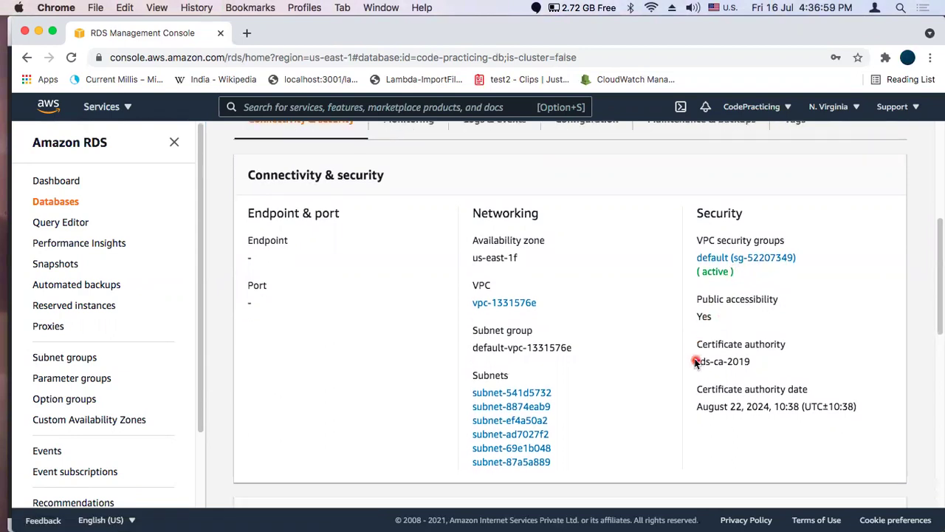
pyautogui.scroll(-3, 696, 363)
pyautogui.scroll(-3, 696, 362)
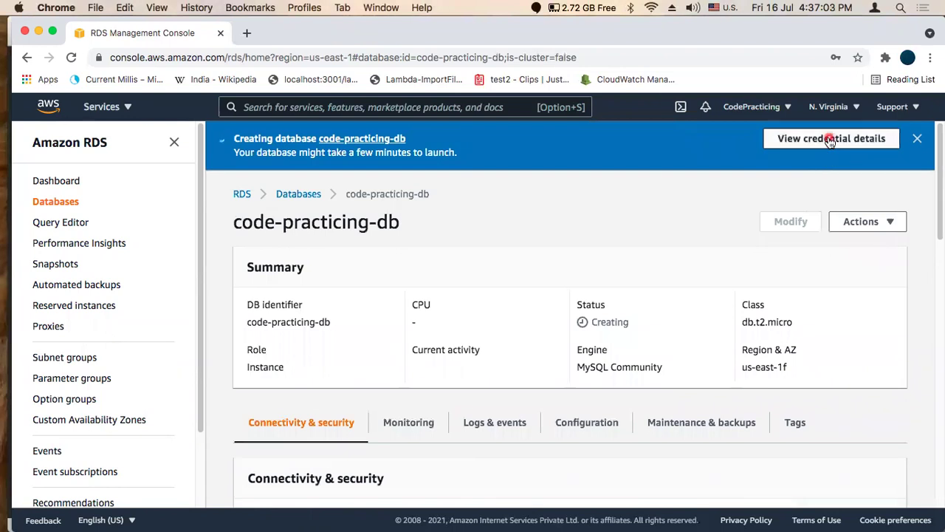
pyautogui.click(828, 140)
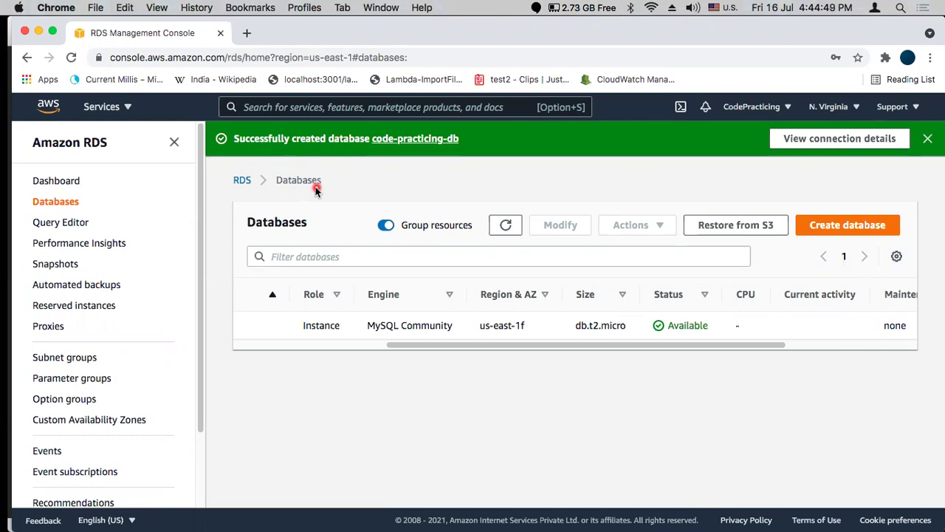
# Show code-practicing-db's connection details, then switch to MySQL Workbench
pyautogui.click(819, 144)
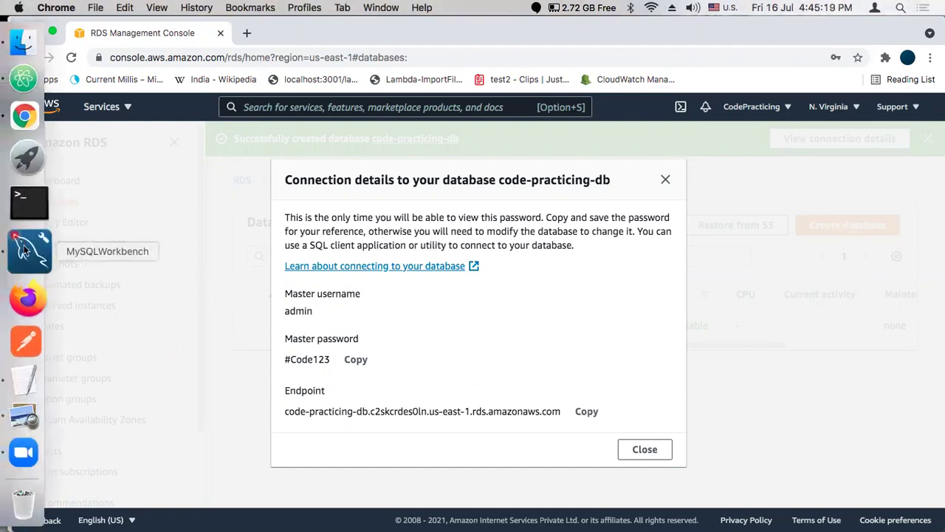
pyautogui.click(6, 244)
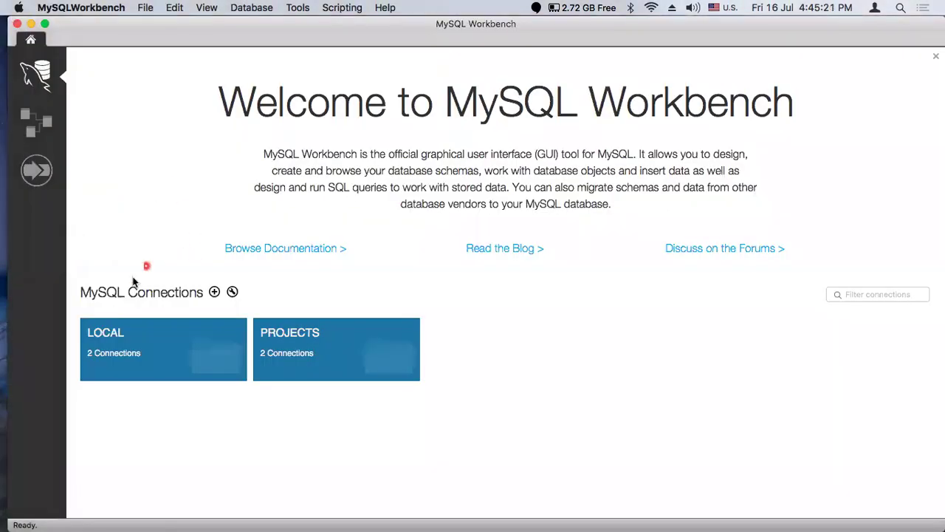
# Create a new connection named 'RDS Db' with the RDS endpoint as its hostname
pyautogui.click(215, 293)
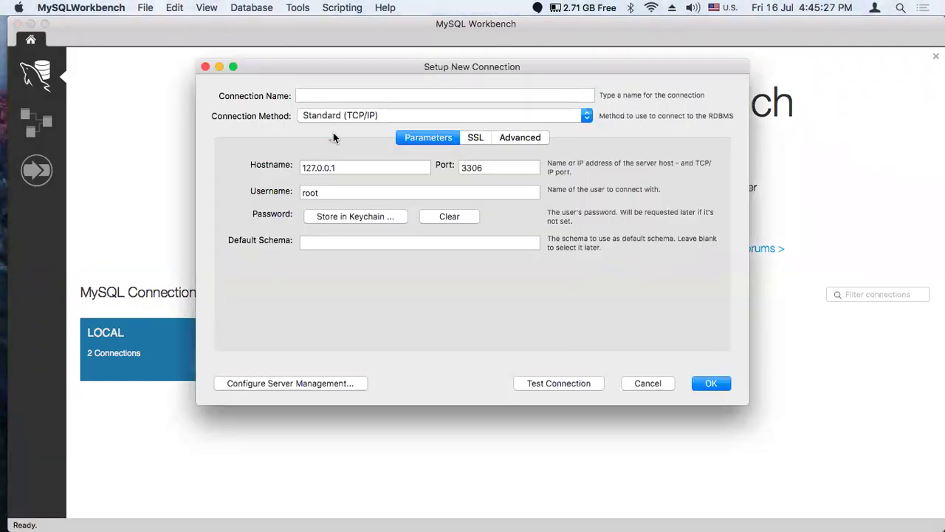
pyautogui.click(339, 91)
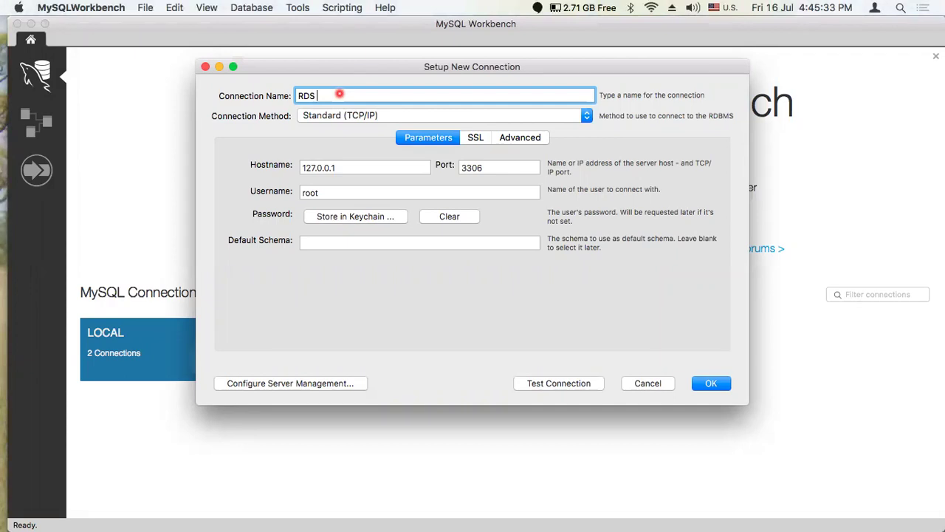
pyautogui.write('RDS Db')
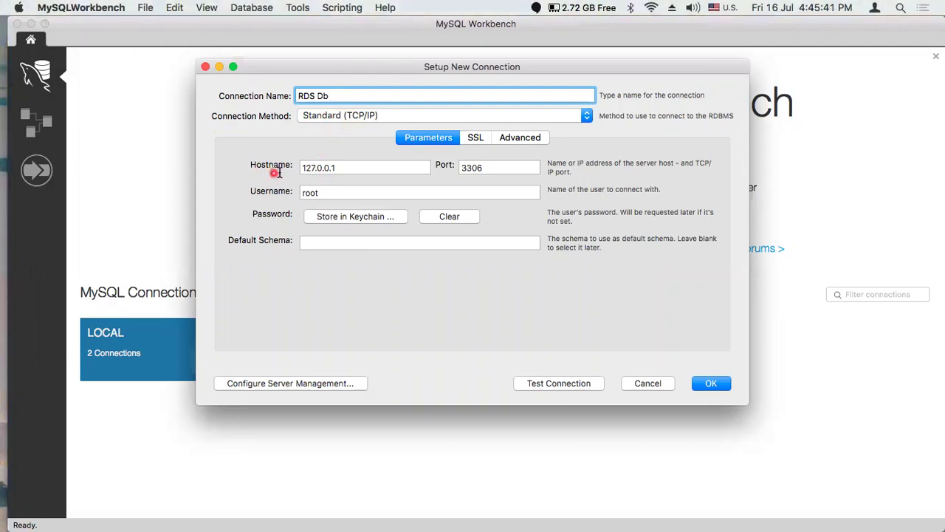
pyautogui.press('super+Tab')
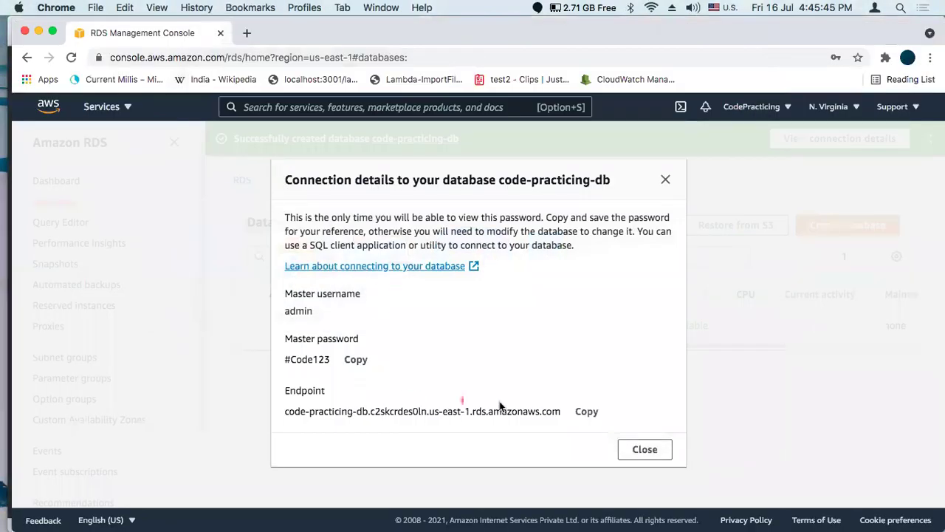
pyautogui.click(586, 410)
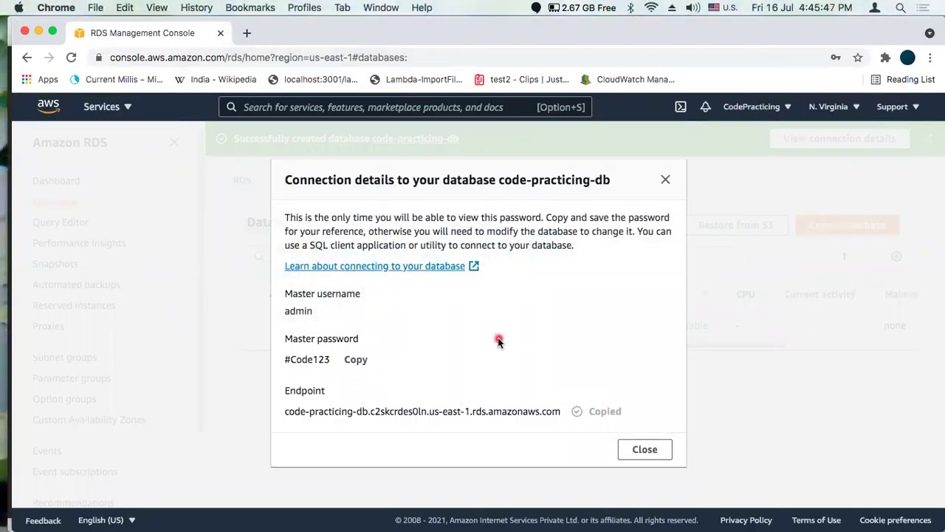
pyautogui.press('super+Tab')
pyautogui.moveTo(348, 169); pyautogui.dragTo(288, 162)
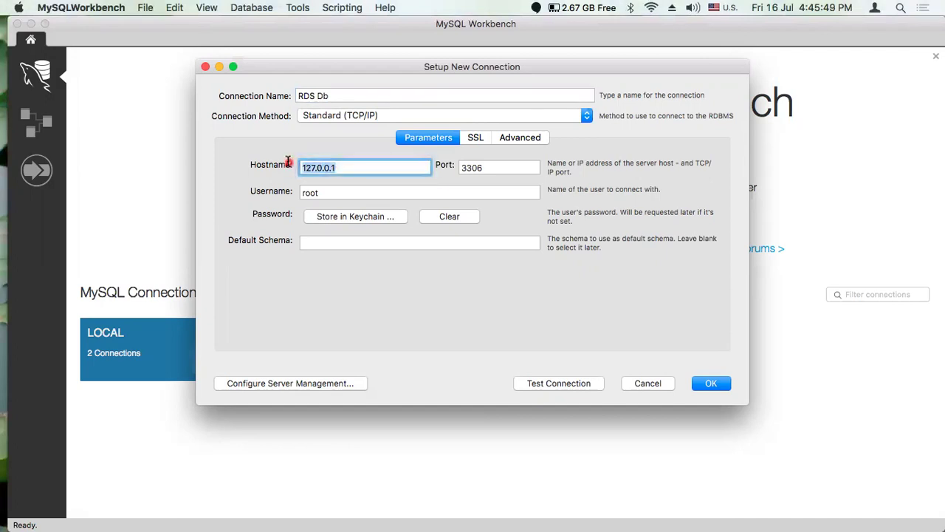
pyautogui.press('super+v')
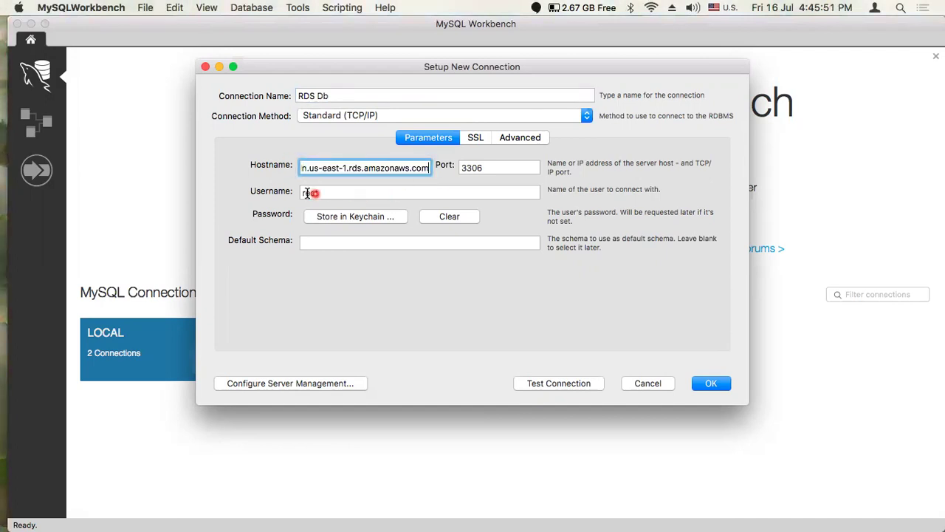
# Set the connection's username to admin, the RDS master username
pyautogui.press('super+Tab')
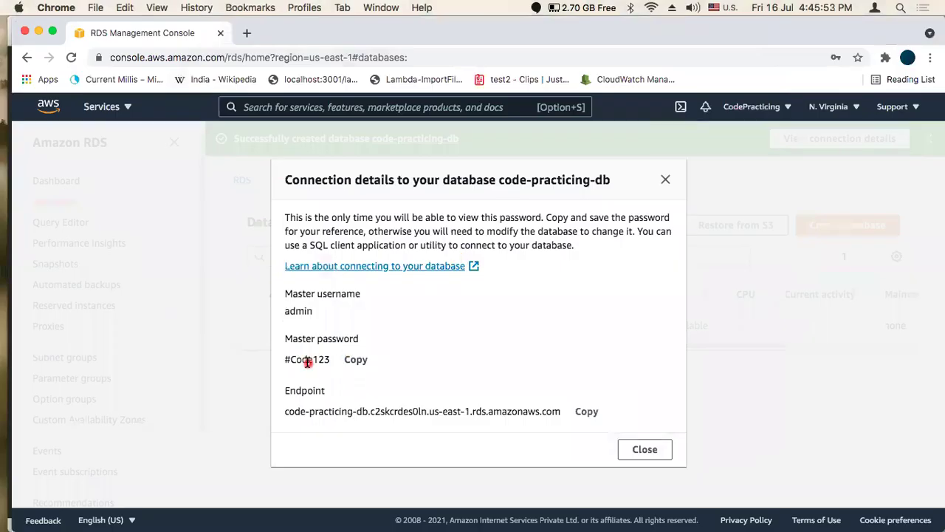
pyautogui.doubleClick(298, 311)
pyautogui.press('super+Tab')
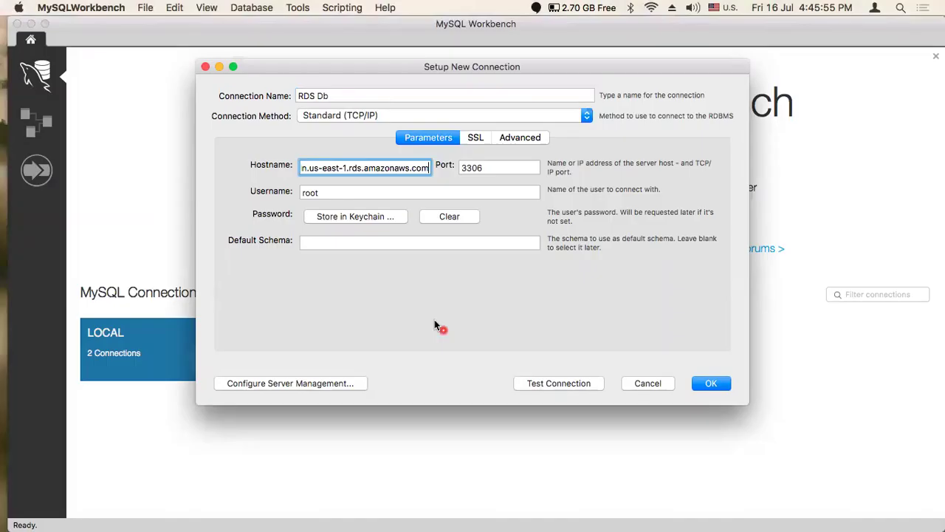
pyautogui.doubleClick(305, 193)
pyautogui.write('admin')
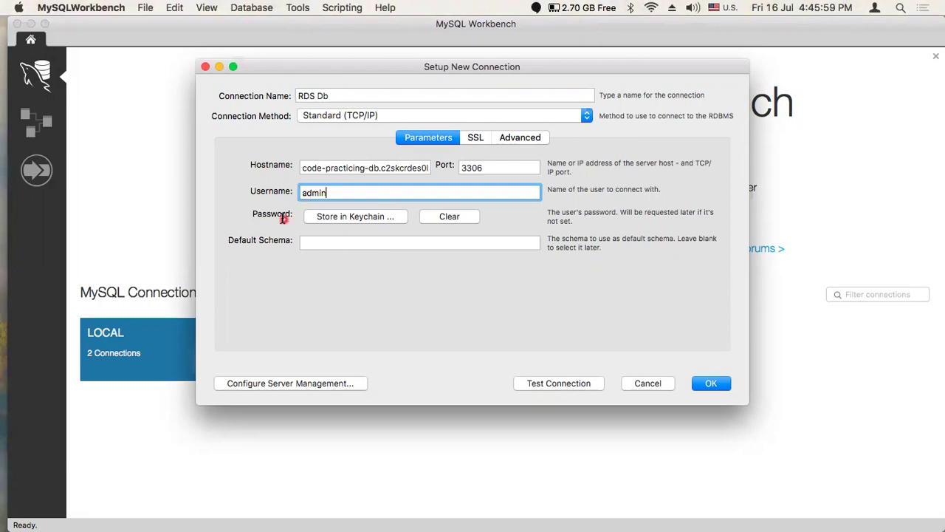
# Store the RDS master password in the keychain and test the connection
pyautogui.press('super+Tab')
pyautogui.click(355, 359)
pyautogui.press('super+Tab')
pyautogui.click(336, 217)
pyautogui.press('super+v')
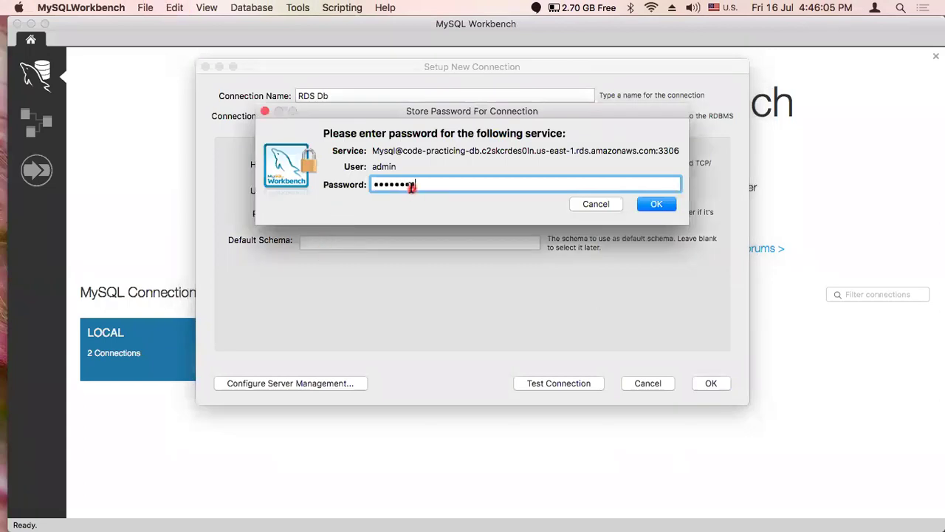
pyautogui.click(658, 204)
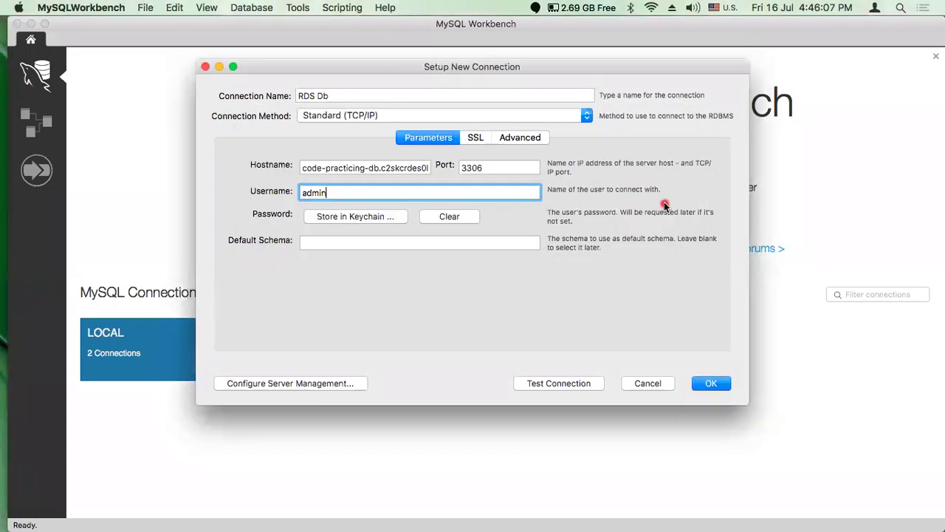
pyautogui.click(549, 384)
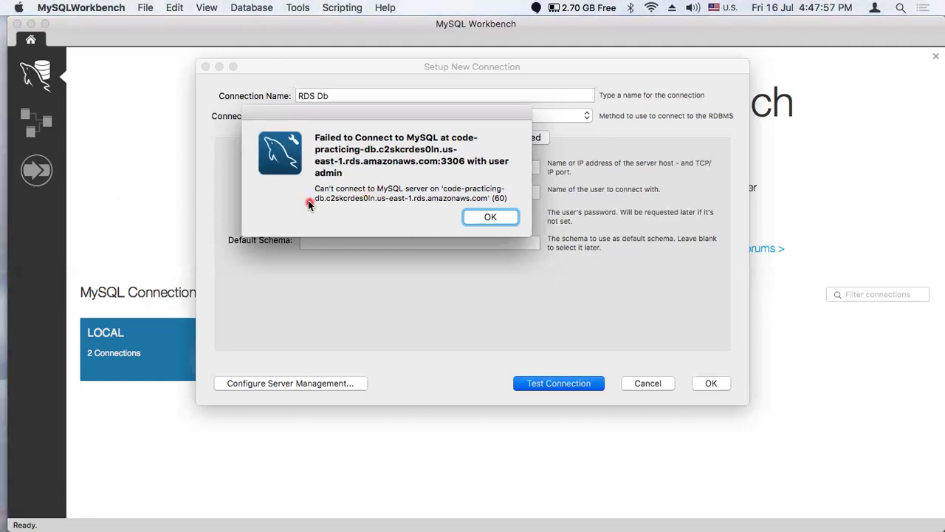
# Return to the RDS console and close the connection details to see the Databases list
pyautogui.moveTo(9, 210)
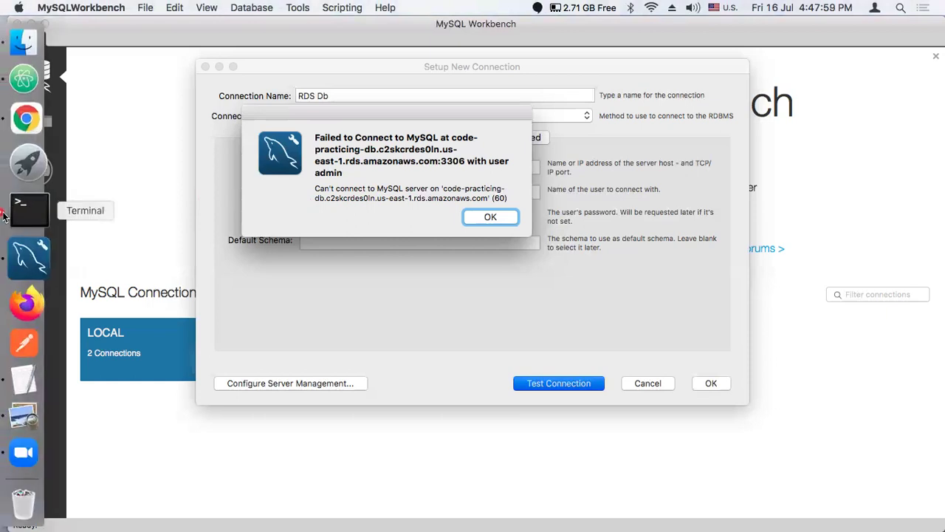
pyautogui.click(30, 144)
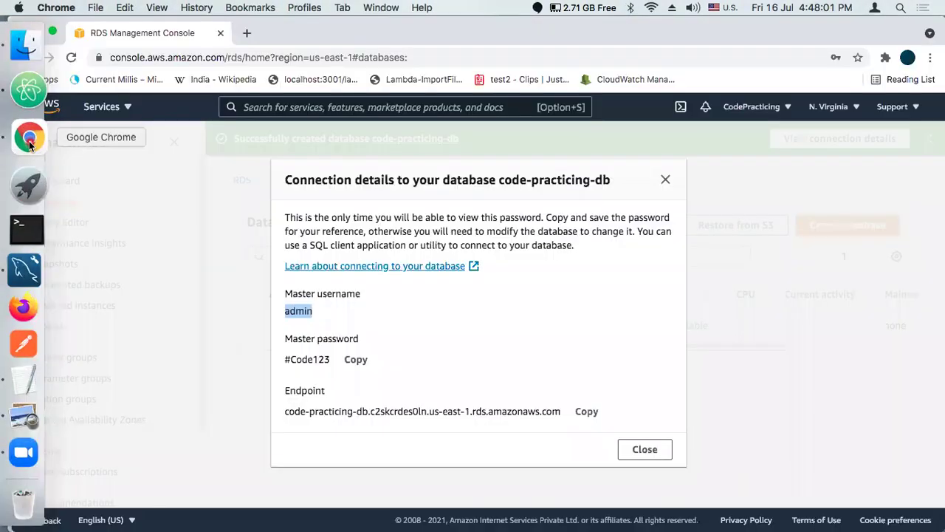
pyautogui.click(666, 180)
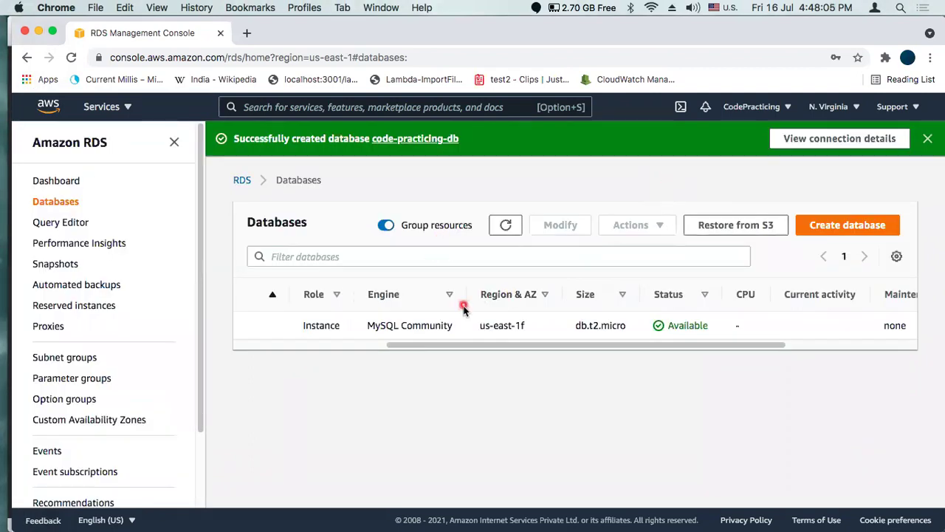
# Open code-practicing-db's Connectivity & security section and follow its default VPC security group link
pyautogui.moveTo(487, 344); pyautogui.dragTo(308, 336)
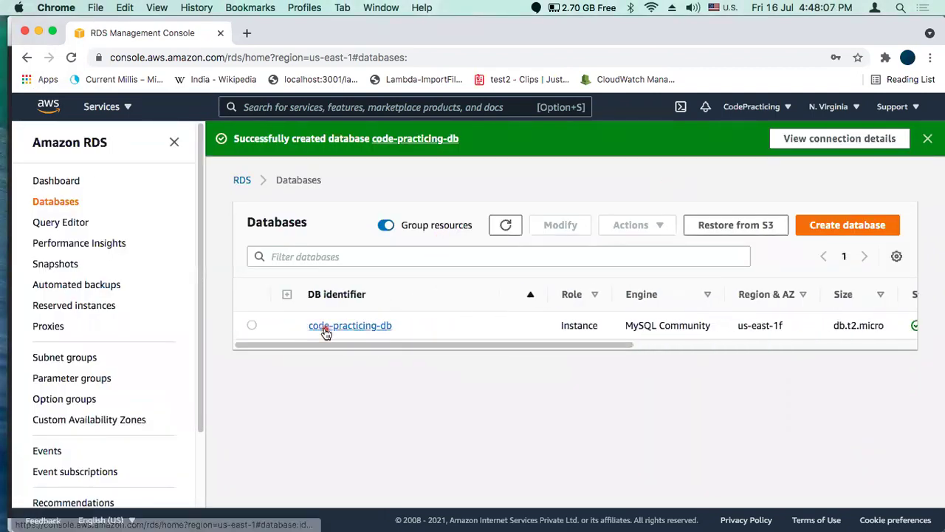
pyautogui.click(322, 329)
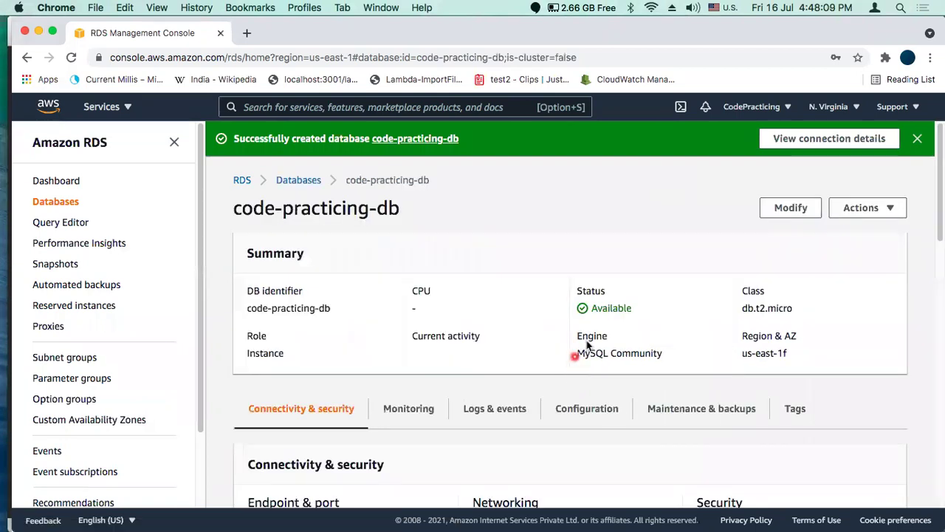
pyautogui.scroll(-5, 743, 323)
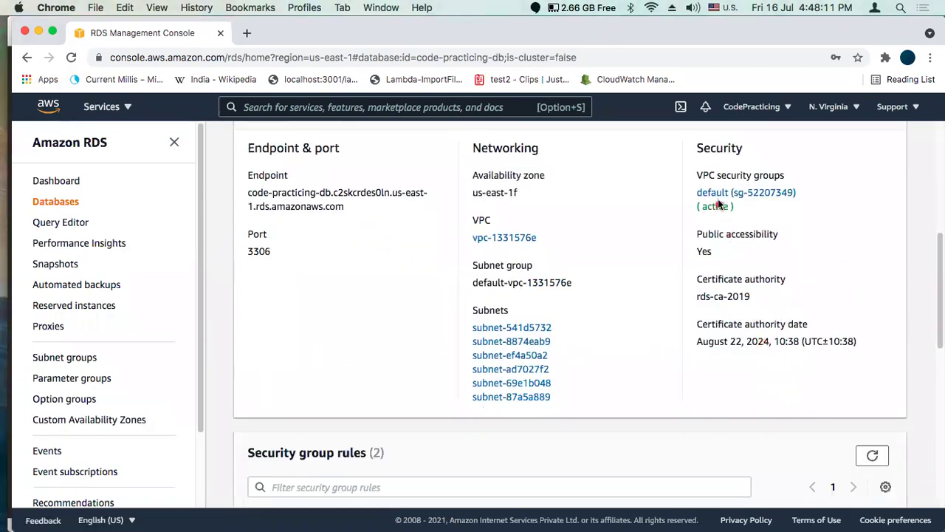
pyautogui.click(744, 196)
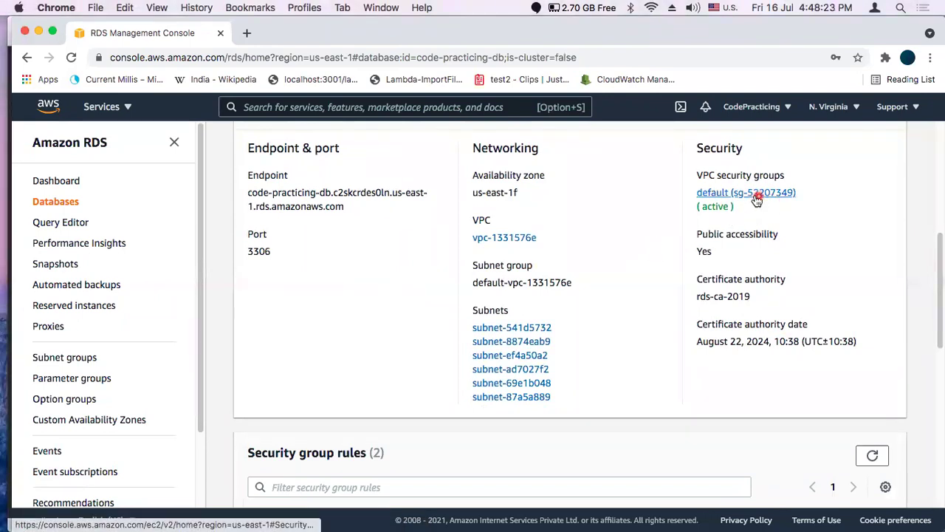
pyautogui.click(130, 108)
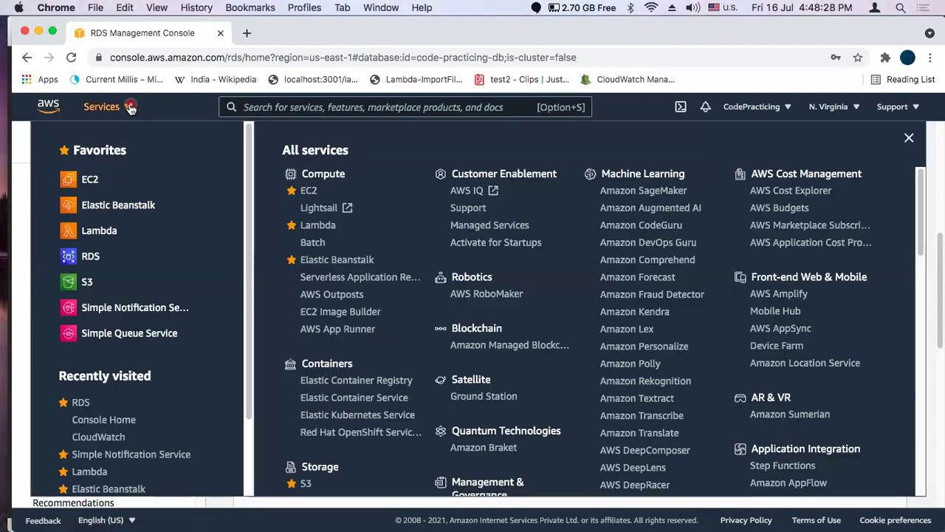
# Go to EC2 and open Security Groups under Network & Security
pyautogui.click(308, 193)
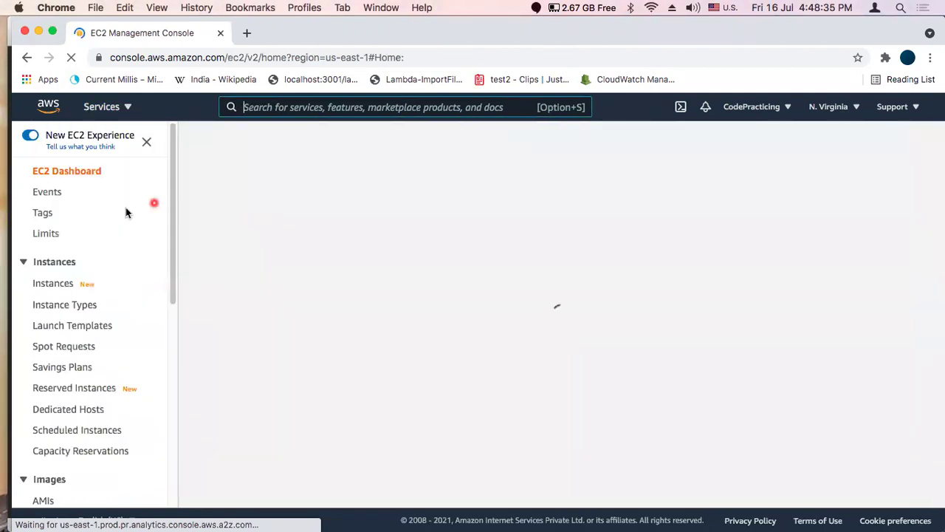
pyautogui.scroll(-5, 105, 303)
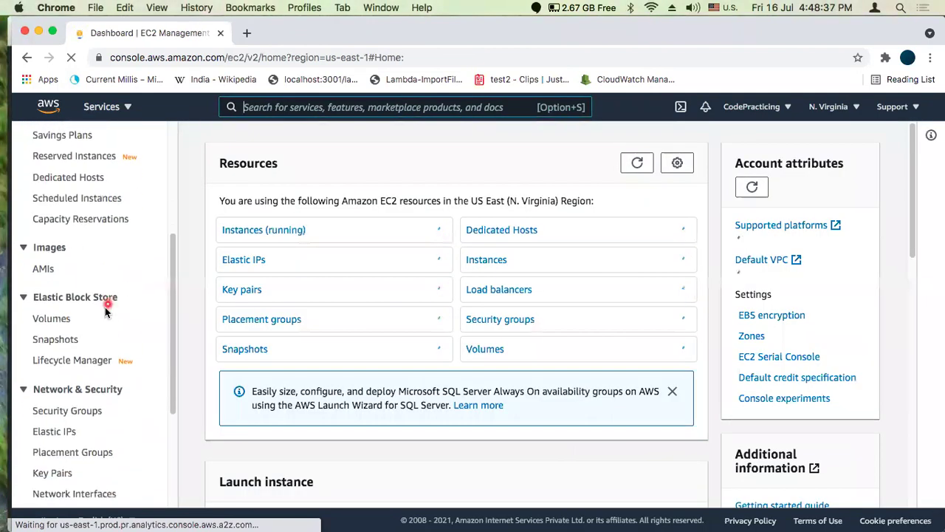
pyautogui.click(69, 416)
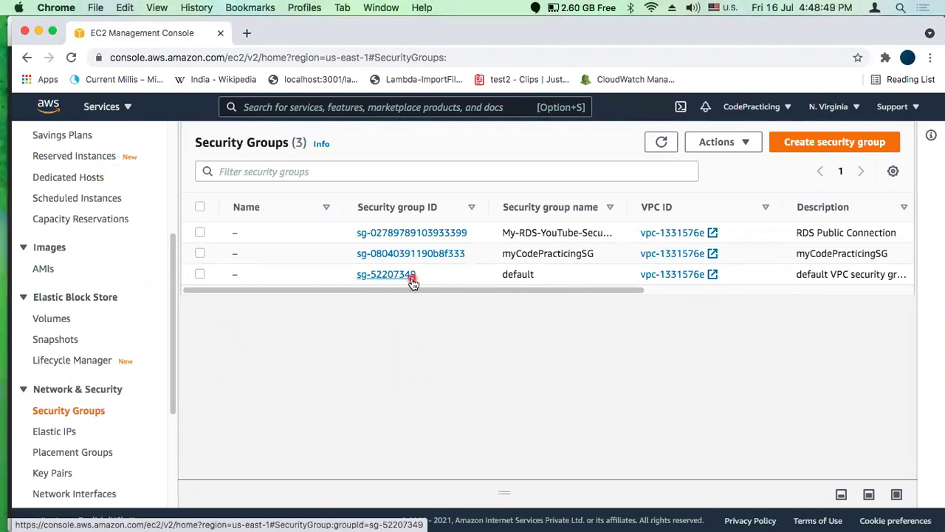
# Start a new security group named myYouTubeSG with the description 'public access'
pyautogui.click(846, 143)
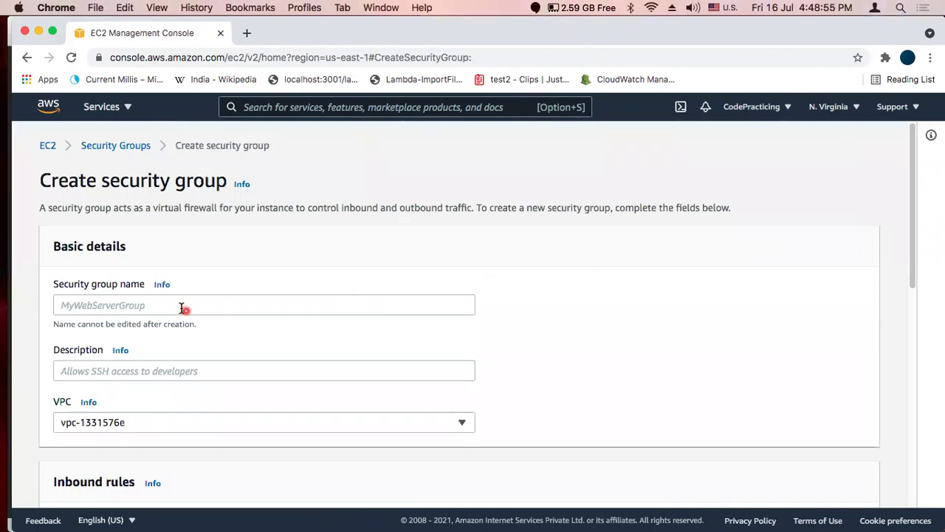
pyautogui.click(165, 304)
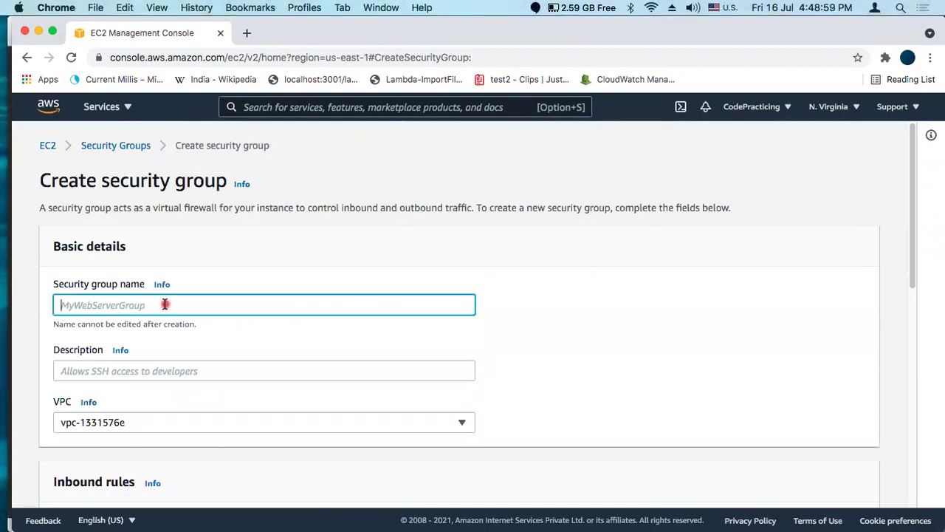
pyautogui.write('my')
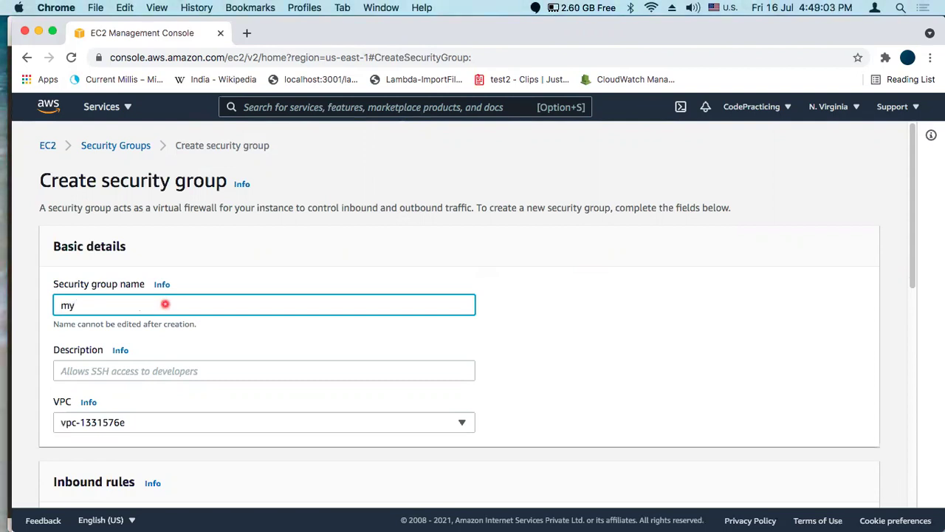
pyautogui.write('YouTubeSG')
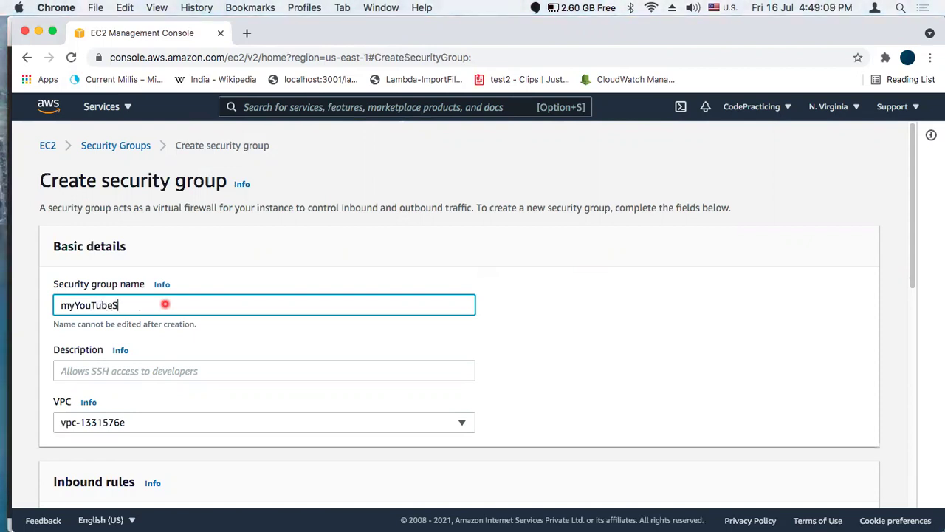
pyautogui.click(105, 372)
pyautogui.write('pu')
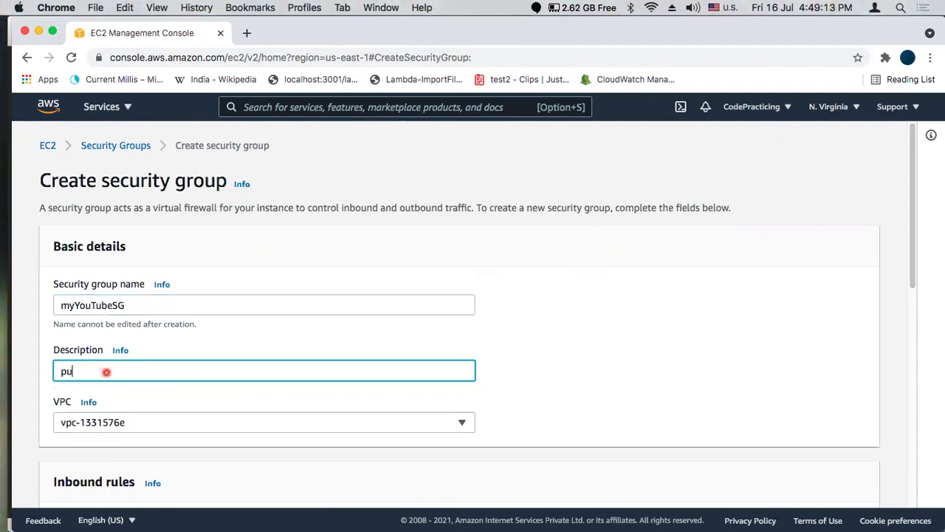
pyautogui.write('blic access')
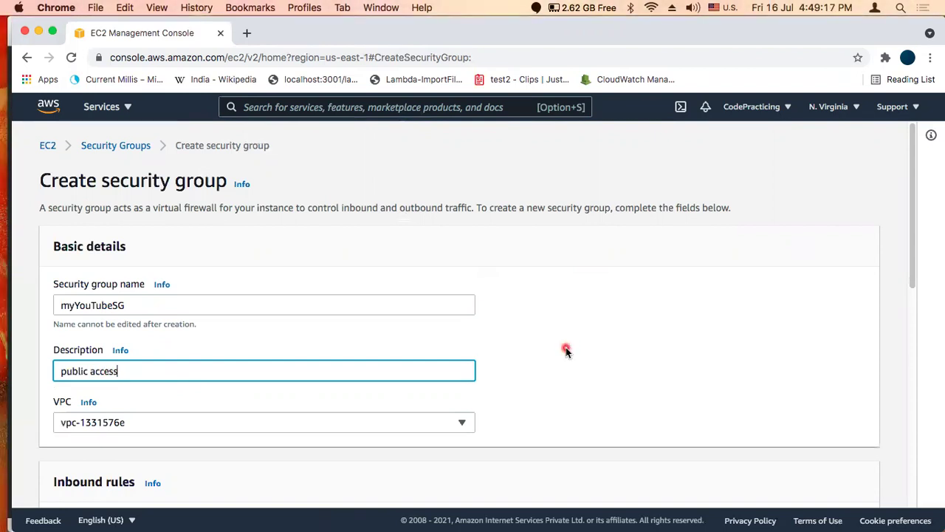
pyautogui.click(566, 350)
pyautogui.scroll(-5, 565, 350)
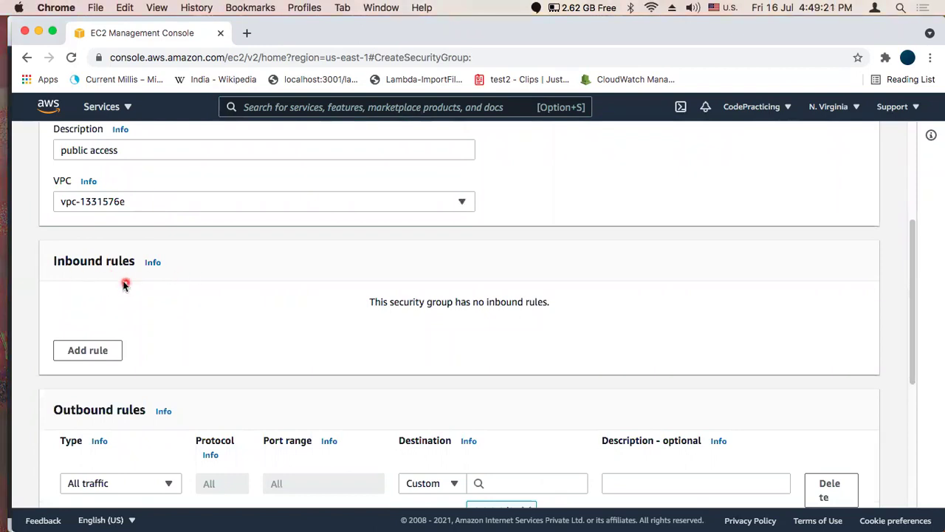
# Add a first inbound rule allowing All traffic from anywhere IPv4 (0.0.0.0/0)
pyautogui.click(88, 350)
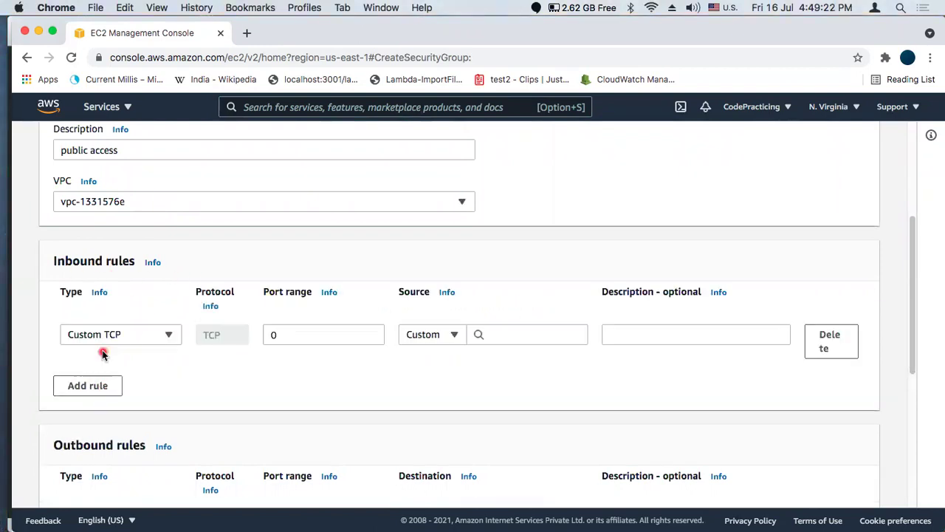
pyautogui.click(139, 335)
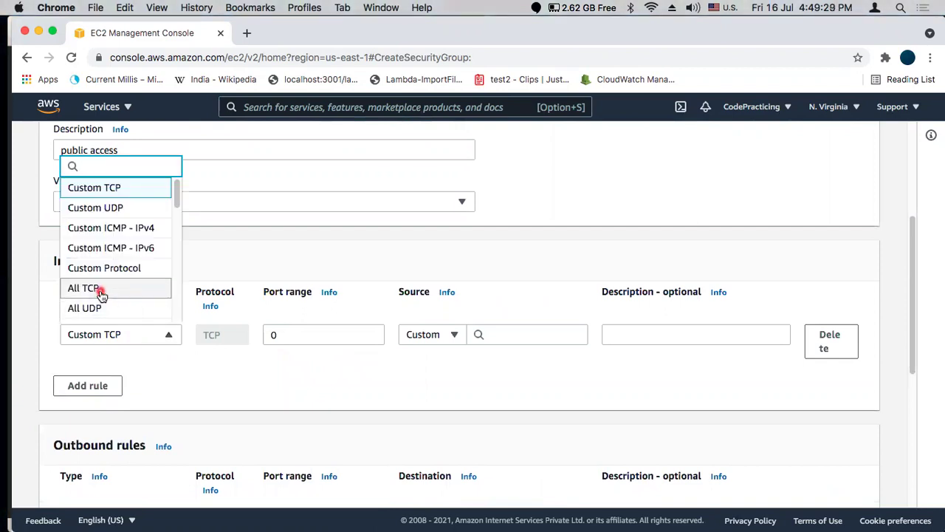
pyautogui.scroll(-2, 111, 296)
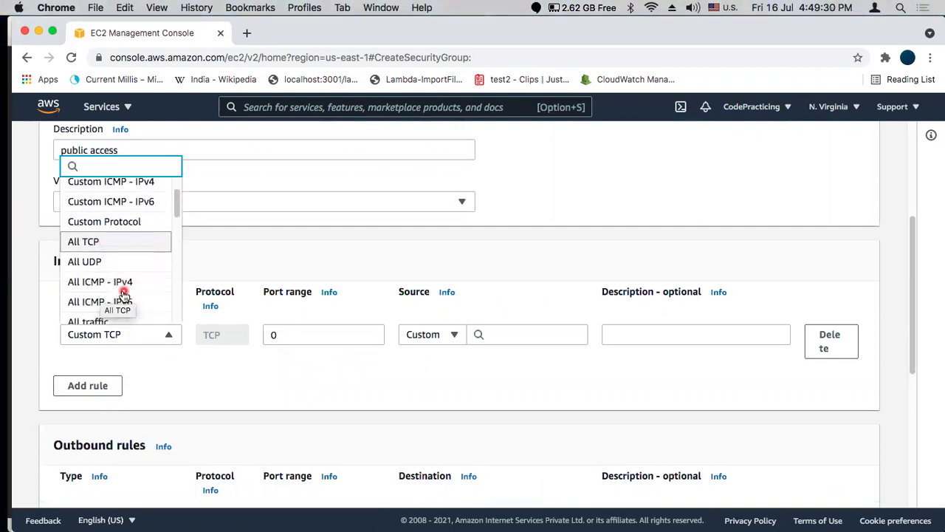
pyautogui.click(126, 248)
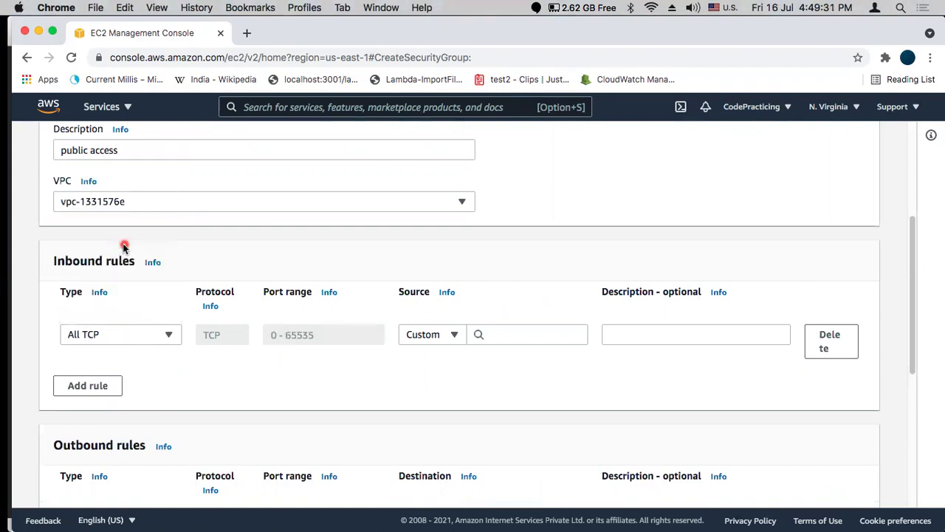
pyautogui.click(111, 334)
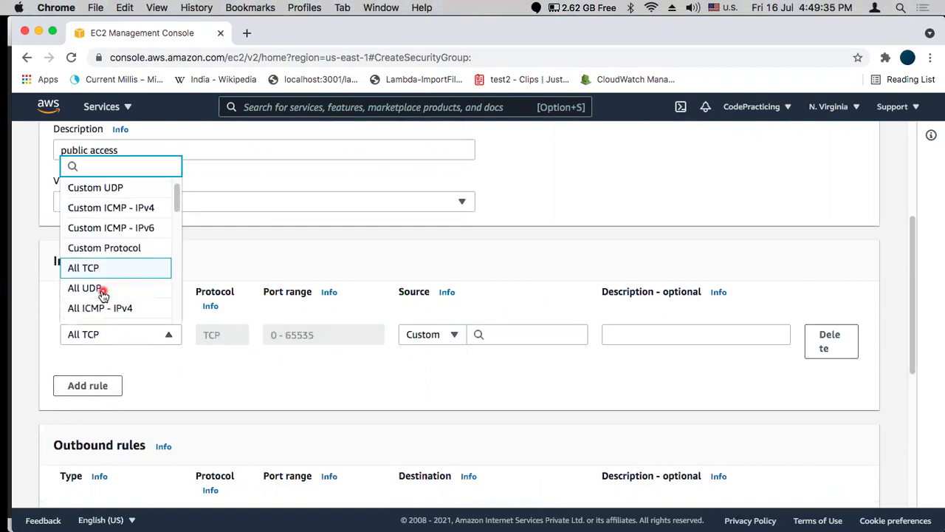
pyautogui.scroll(-3, 111, 310)
pyautogui.click(109, 251)
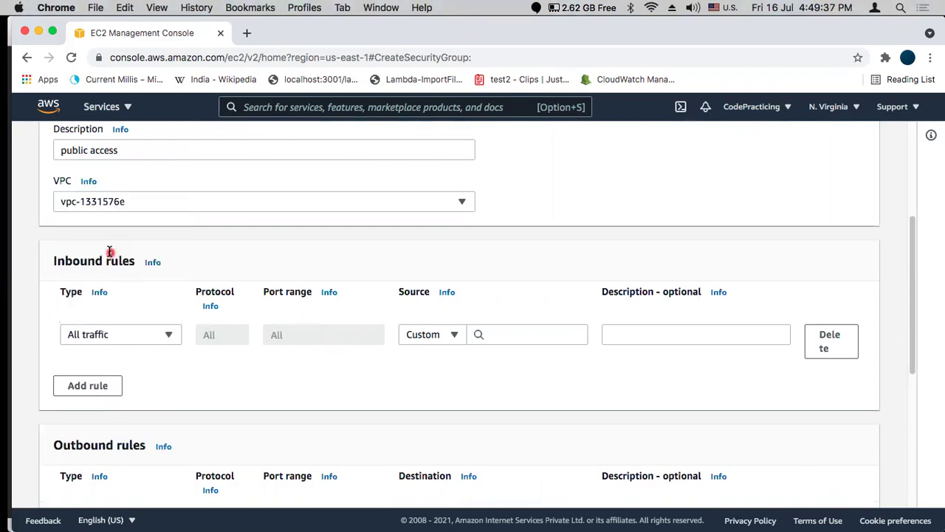
pyautogui.click(449, 336)
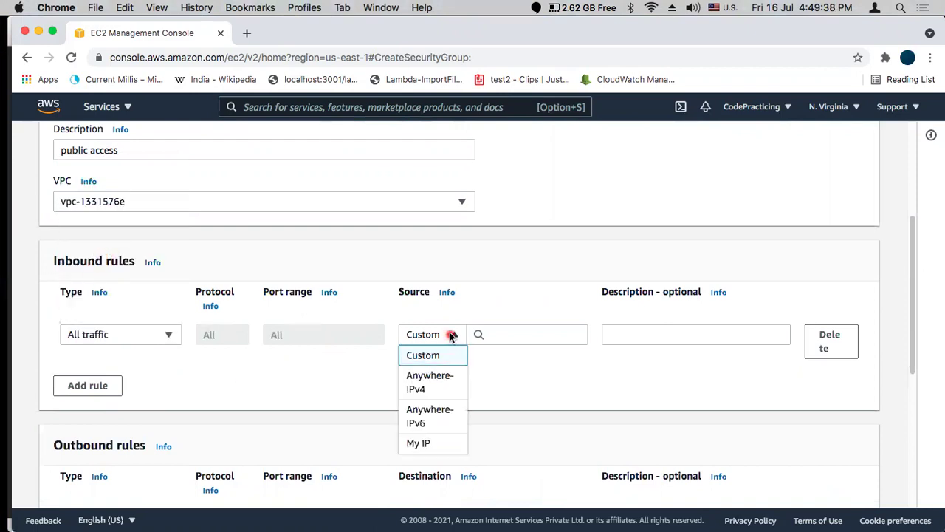
pyautogui.click(441, 385)
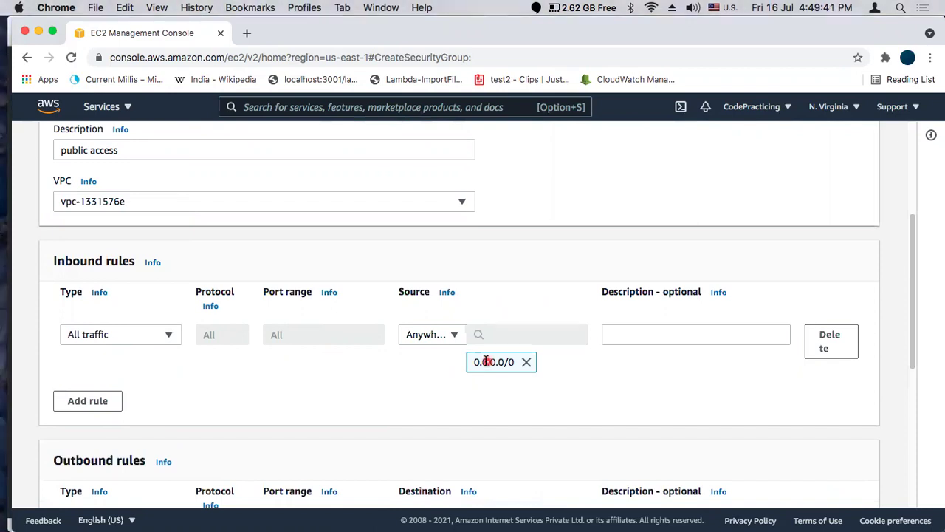
# Add a second inbound rule allowing All traffic from Anywhere-IPv6 (::/0)
pyautogui.click(87, 401)
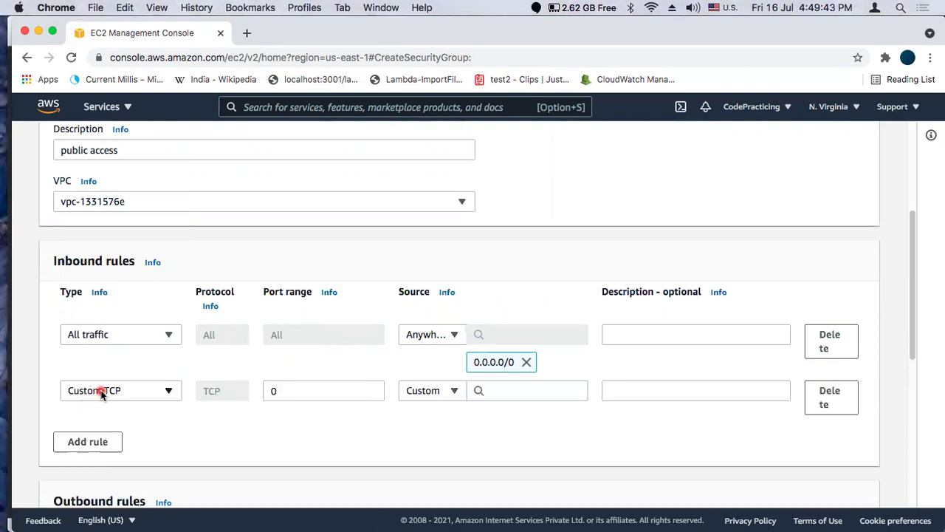
pyautogui.click(99, 391)
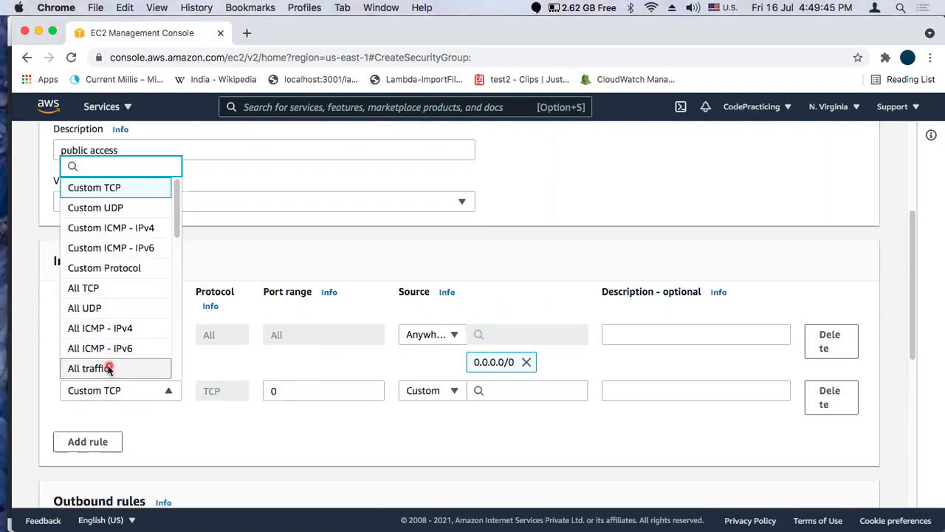
pyautogui.click(108, 367)
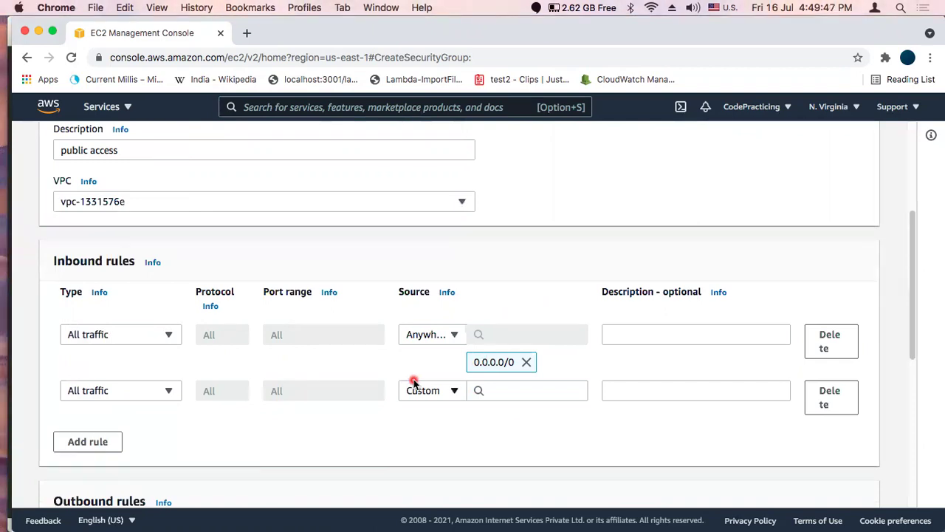
pyautogui.click(437, 392)
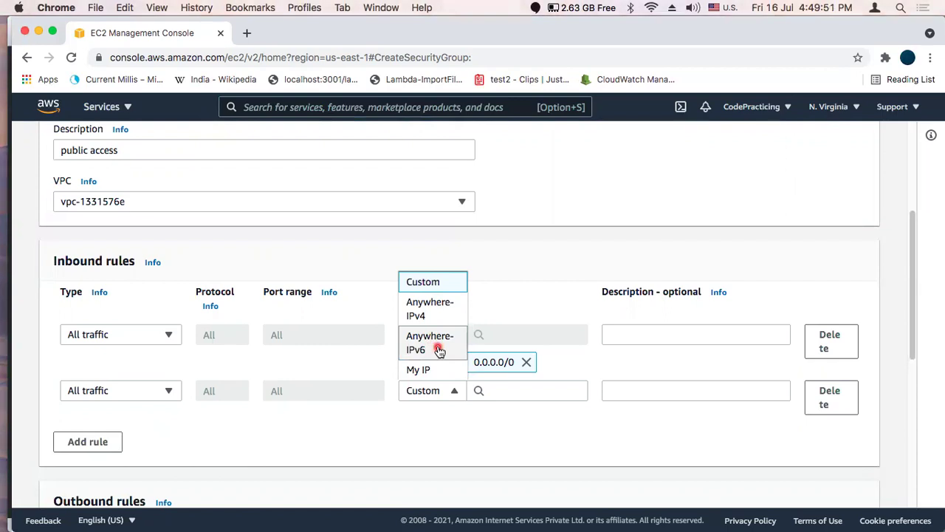
pyautogui.click(443, 348)
pyautogui.scroll(-3, 715, 387)
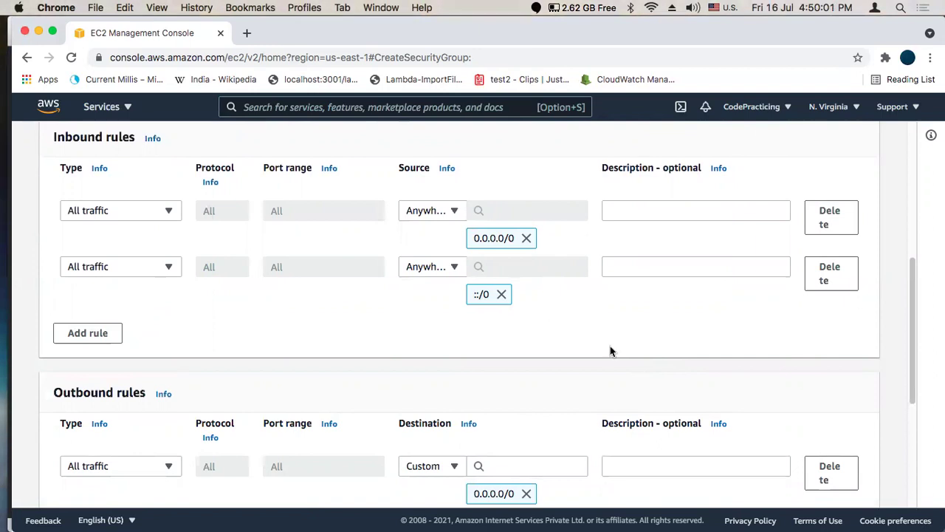
pyautogui.scroll(-1, 633, 354)
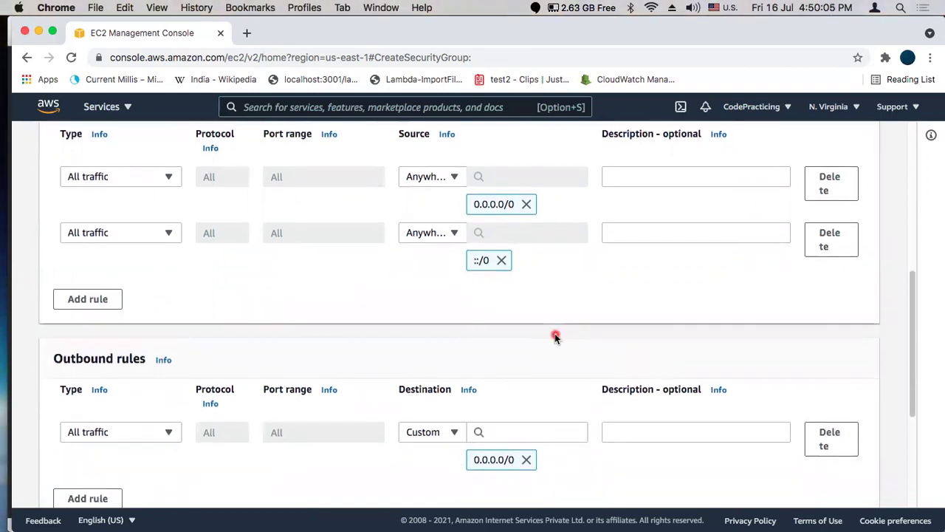
pyautogui.scroll(-5, 754, 331)
pyautogui.scroll(-2, 754, 331)
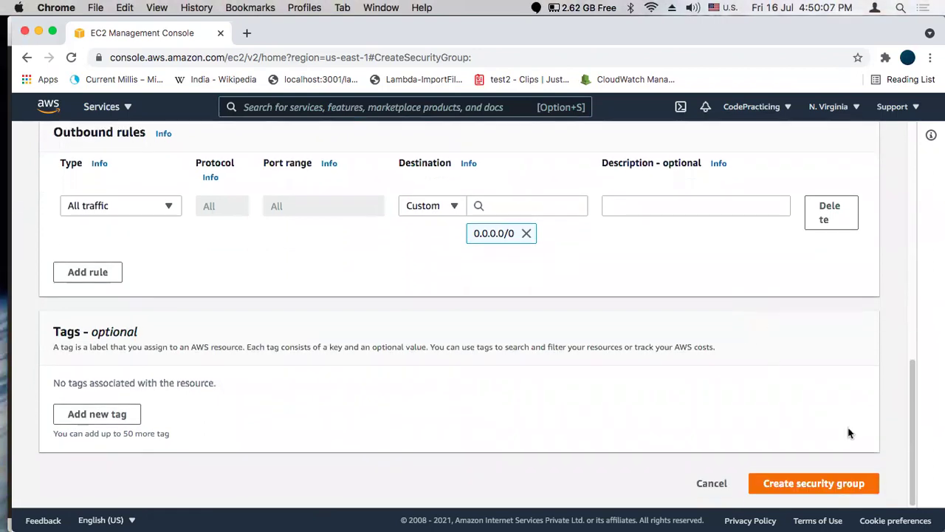
pyautogui.scroll(8, 653, 341)
pyautogui.scroll(1, 652, 340)
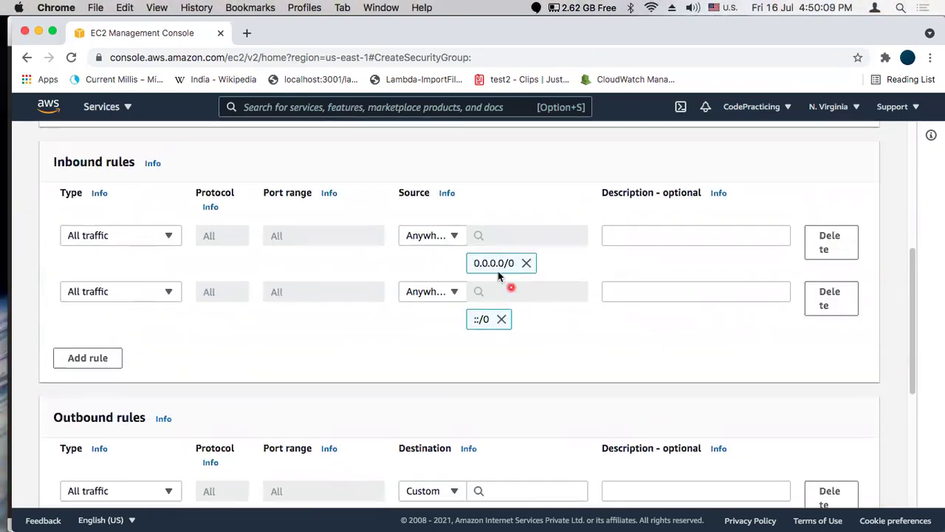
pyautogui.click(445, 243)
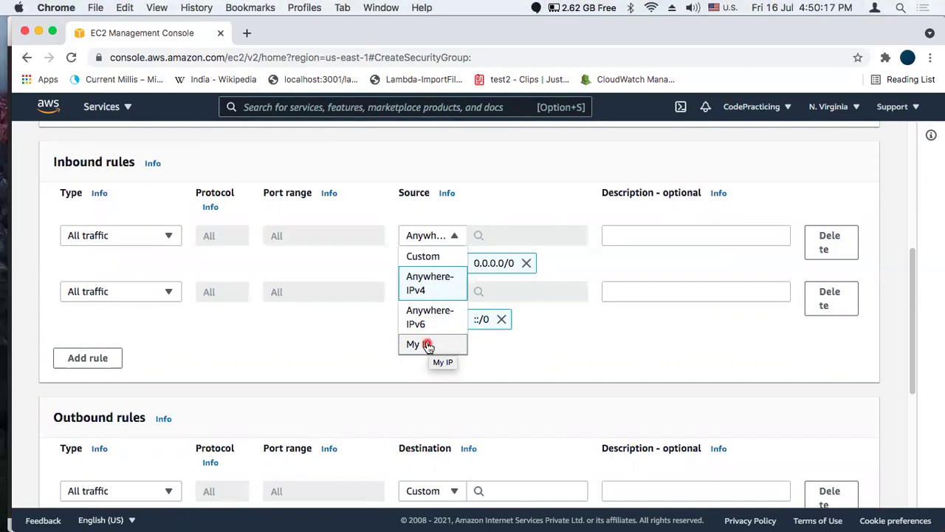
pyautogui.click(548, 341)
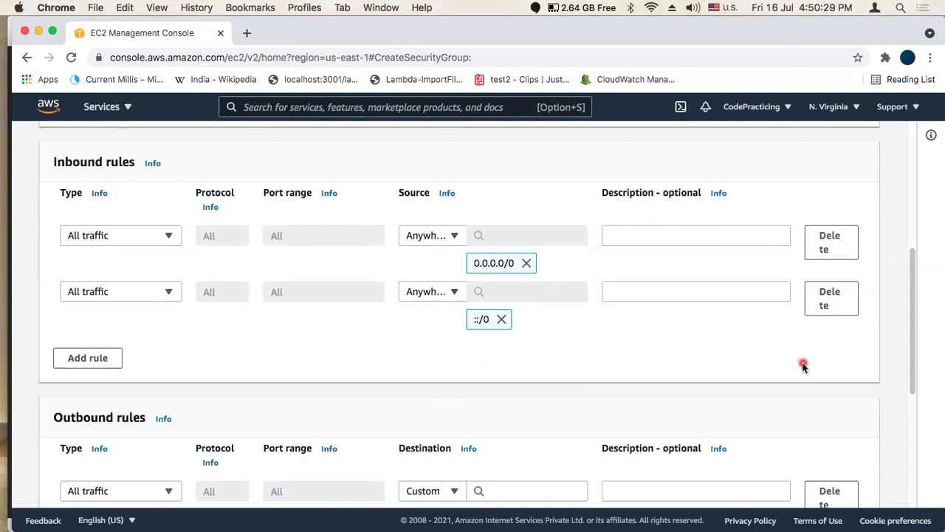
pyautogui.scroll(-5, 804, 367)
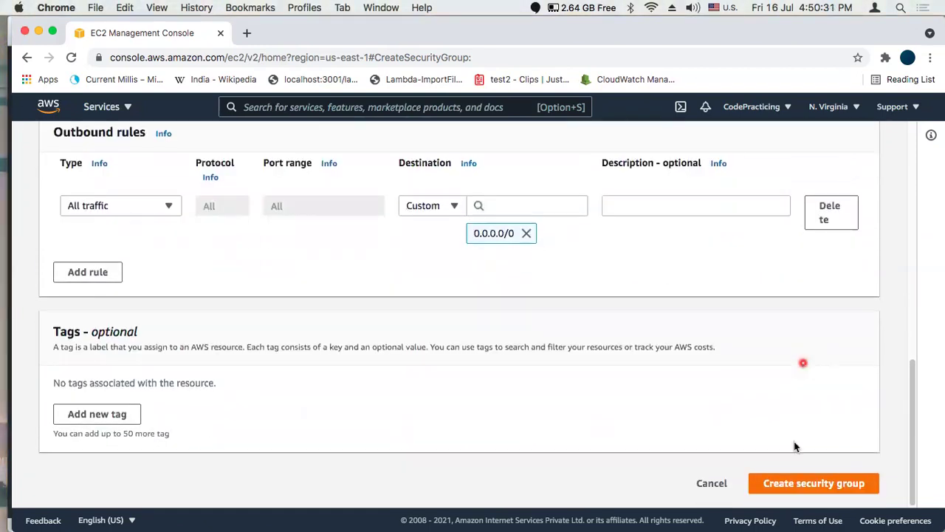
pyautogui.click(825, 489)
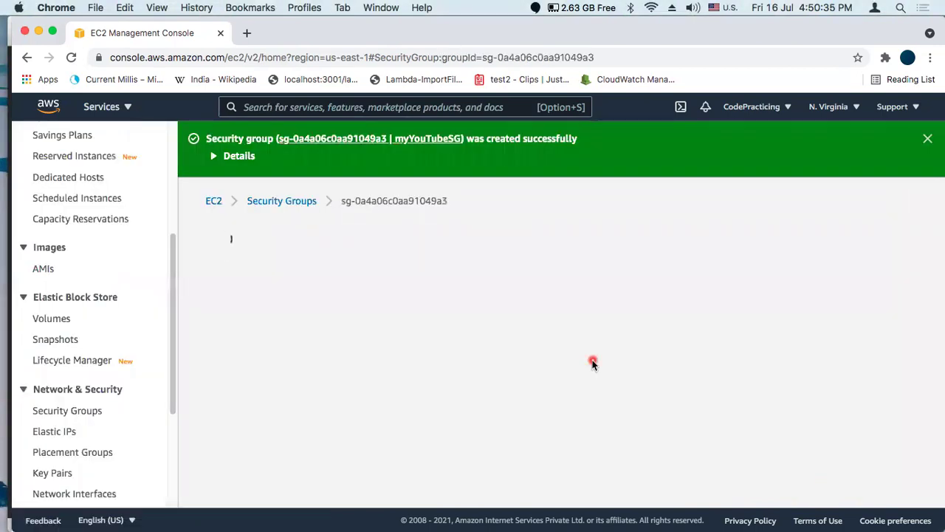
# Check myYouTubeSG's two inbound rules in the editor and return to its details page
pyautogui.scroll(-1, 593, 362)
pyautogui.scroll(-4, 592, 362)
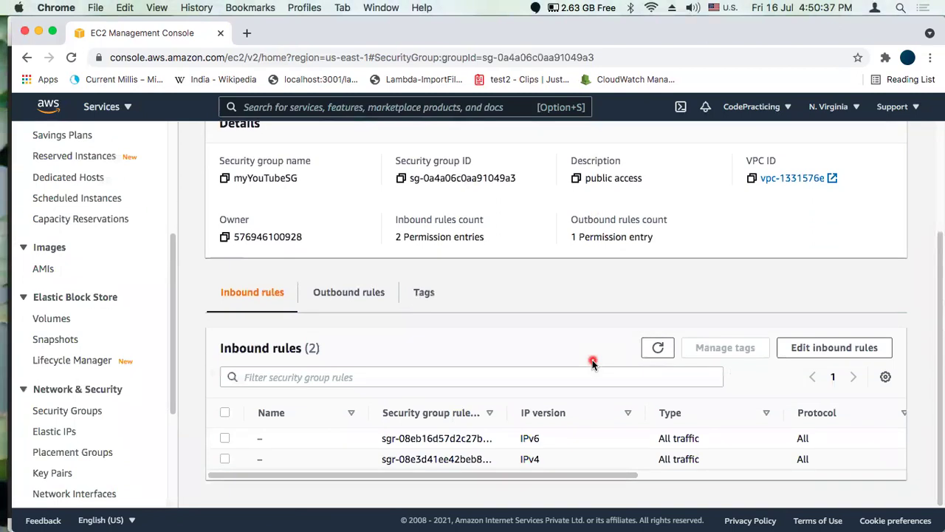
pyautogui.click(810, 353)
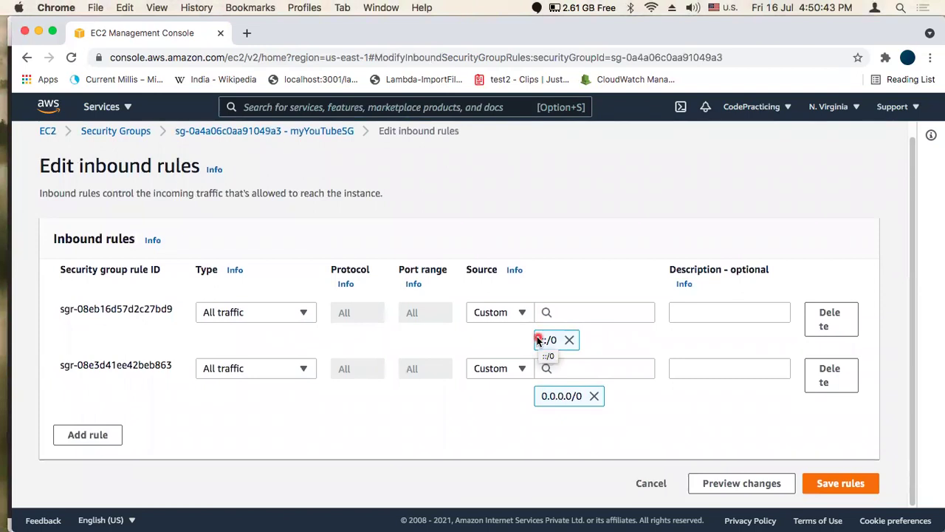
pyautogui.scroll(1, 674, 378)
pyautogui.scroll(-1, 674, 378)
pyautogui.scroll(2, 517, 295)
pyautogui.click(231, 148)
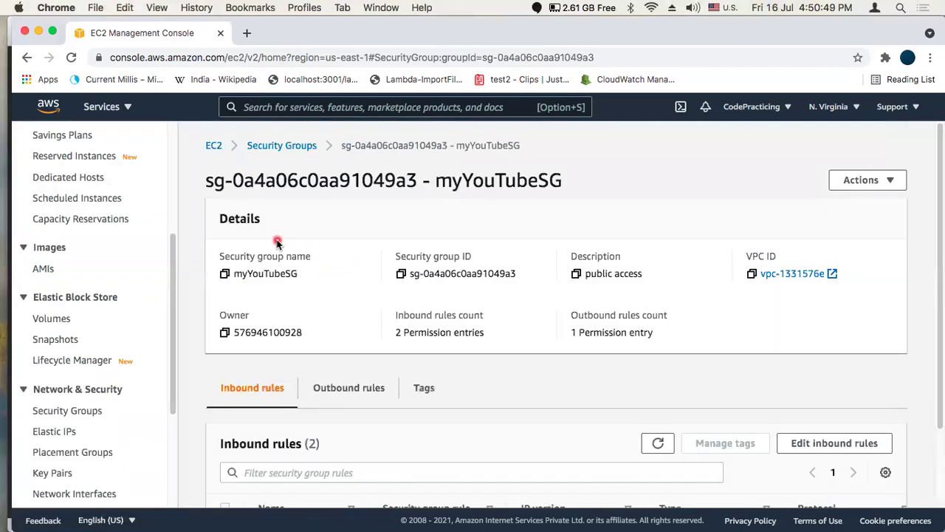
pyautogui.click(128, 108)
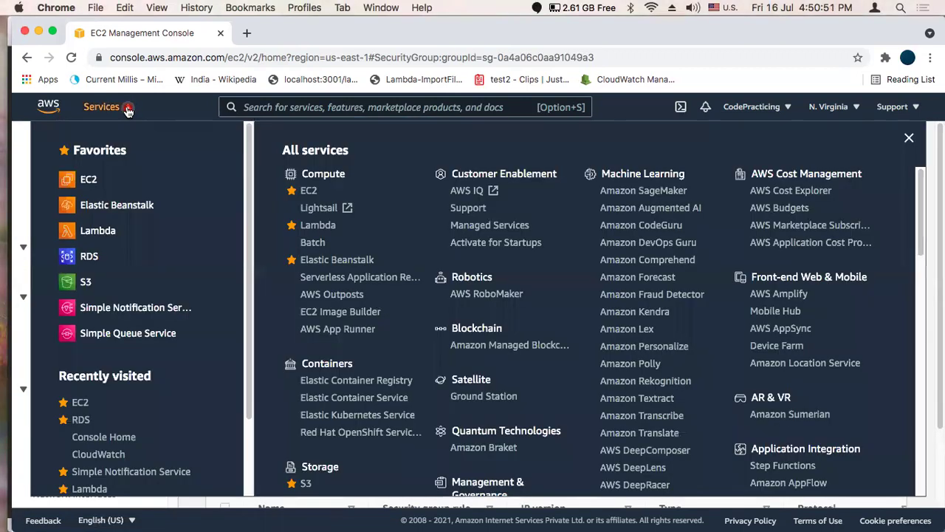
# Open the RDS console in a new browser tab from the Services list
pyautogui.scroll(-10, 335, 255)
pyautogui.scroll(-1, 335, 255)
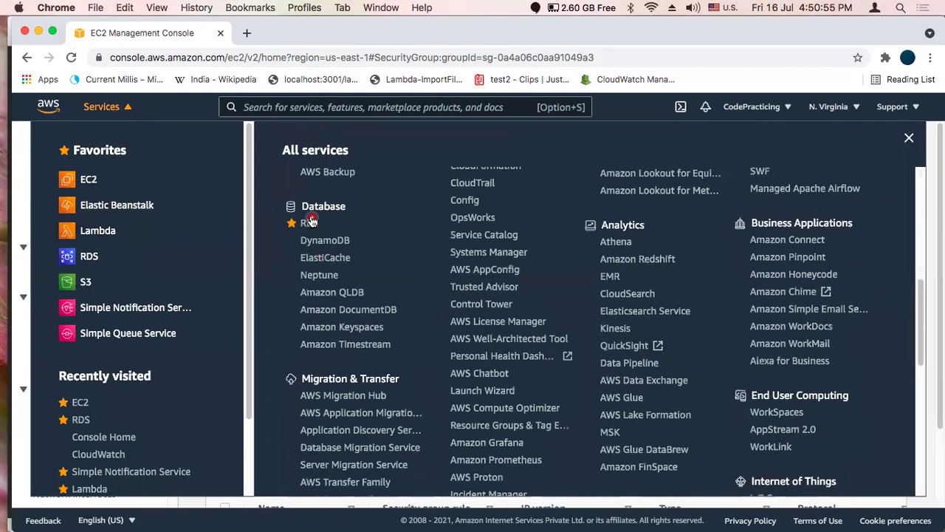
pyautogui.rightClick(320, 222)
pyautogui.click(323, 222)
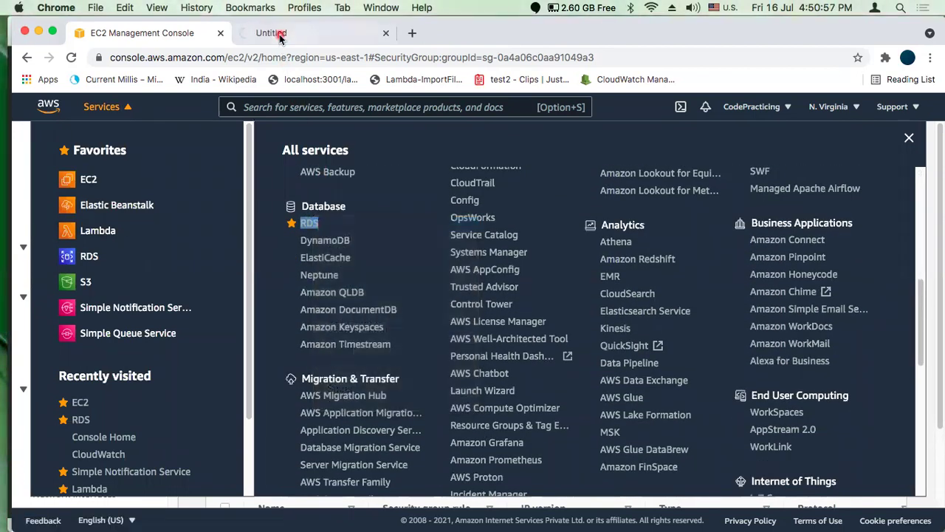
pyautogui.click(275, 33)
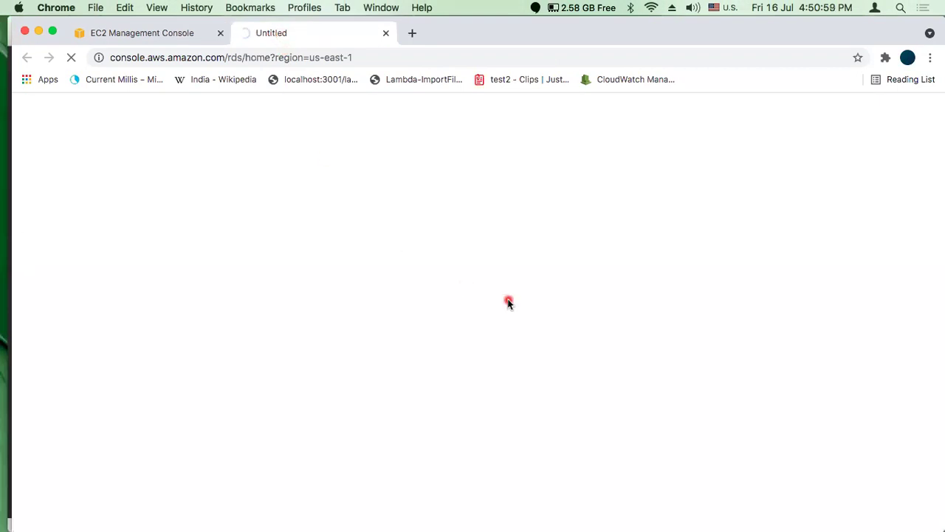
# Close the Services list in the EC2 tab, then show the RDS DB instances list
pyautogui.click(155, 33)
pyautogui.click(909, 139)
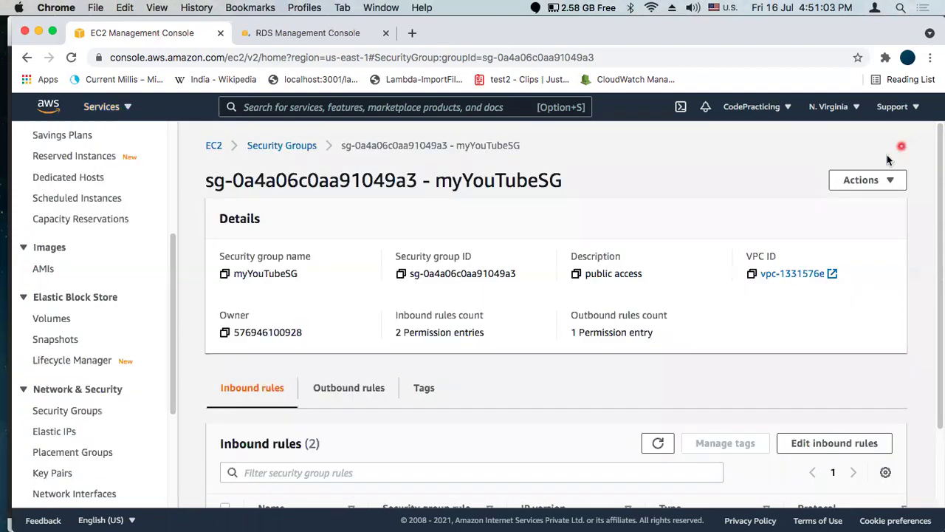
pyautogui.scroll(-3, 508, 385)
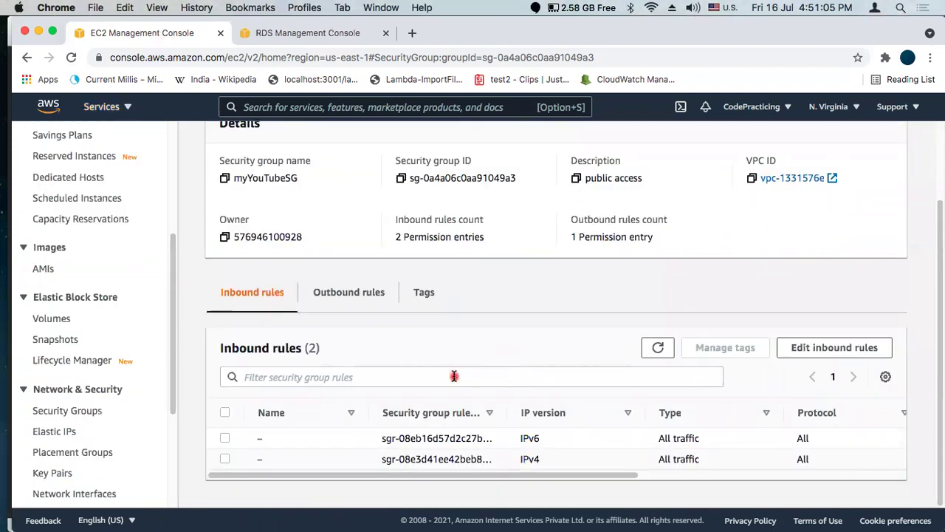
pyautogui.scroll(2, 276, 258)
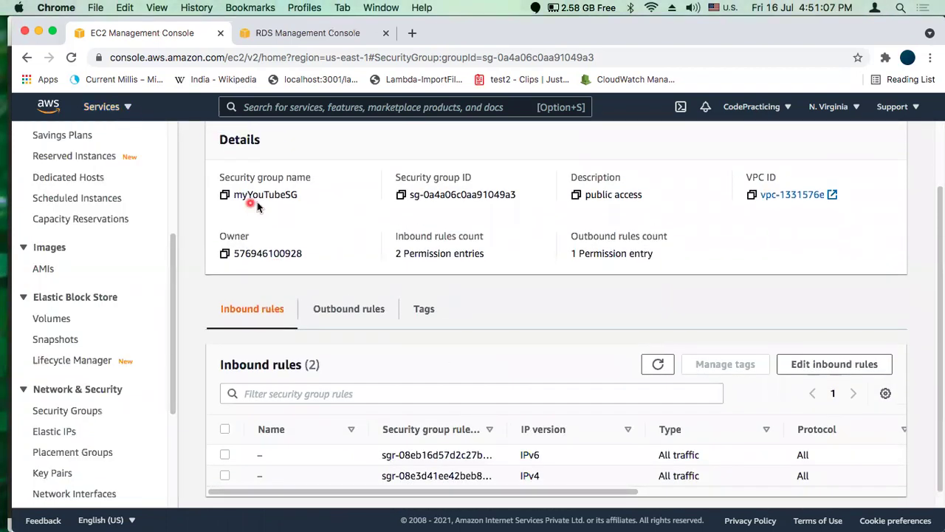
pyautogui.click(310, 34)
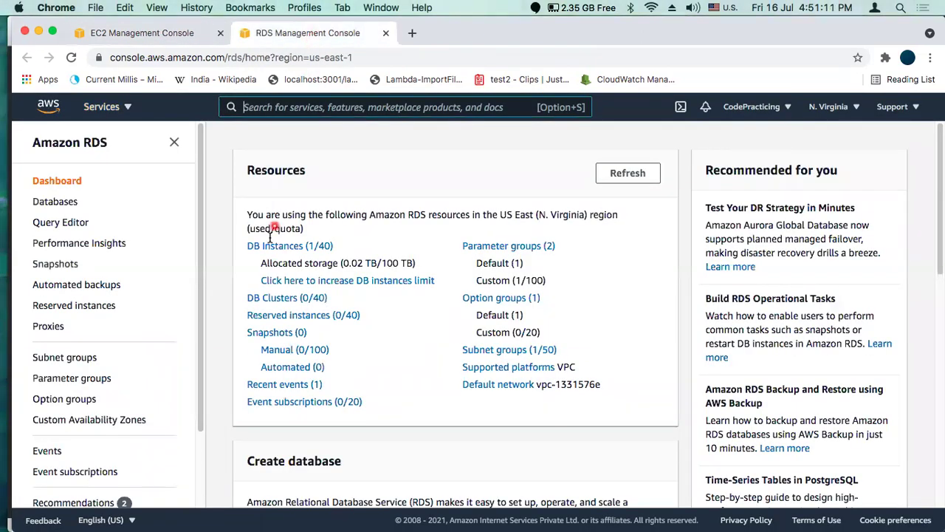
pyautogui.click(267, 248)
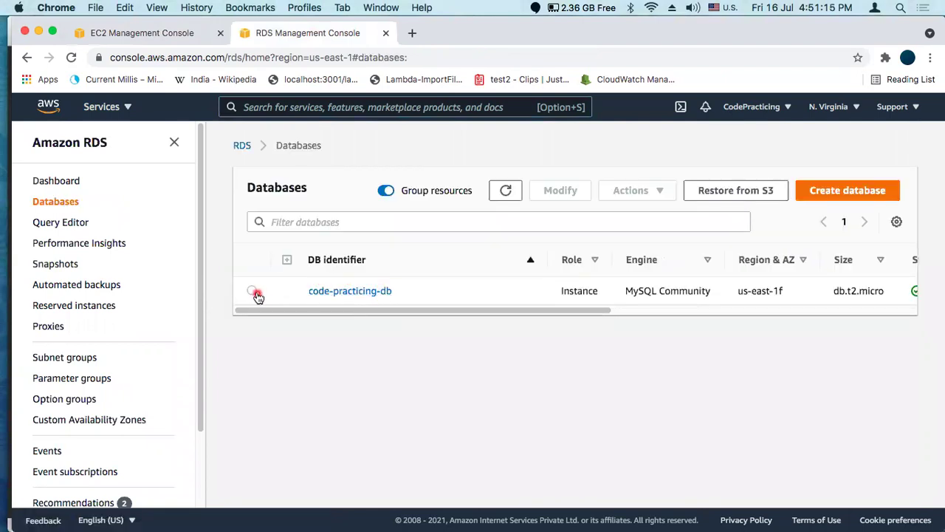
# Start modifying code-practicing-db and scroll down to its security group setting
pyautogui.click(253, 291)
pyautogui.click(552, 191)
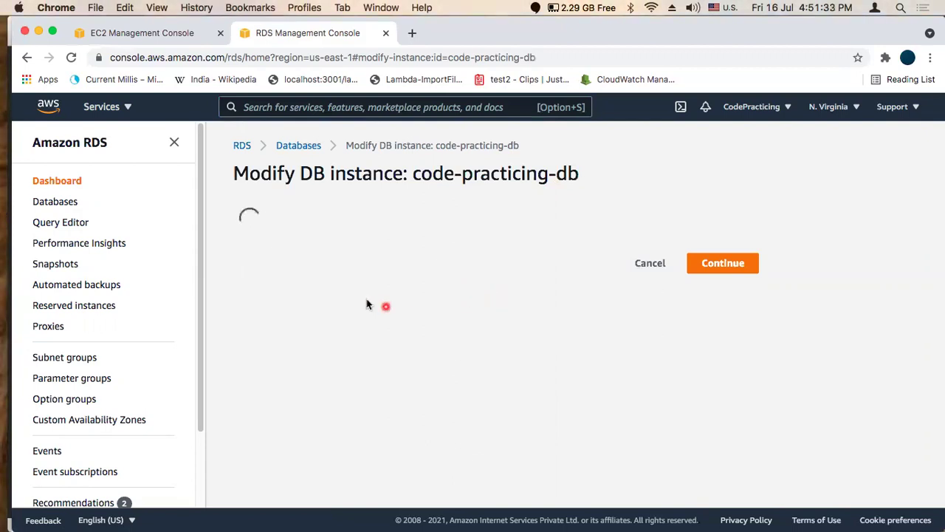
pyautogui.scroll(-2, 471, 292)
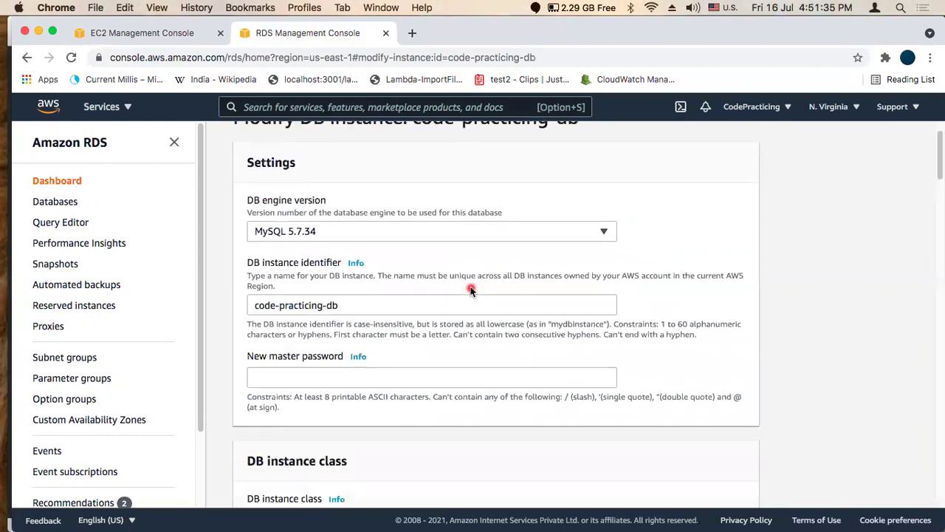
pyautogui.scroll(-1, 418, 292)
pyautogui.scroll(-3, 418, 292)
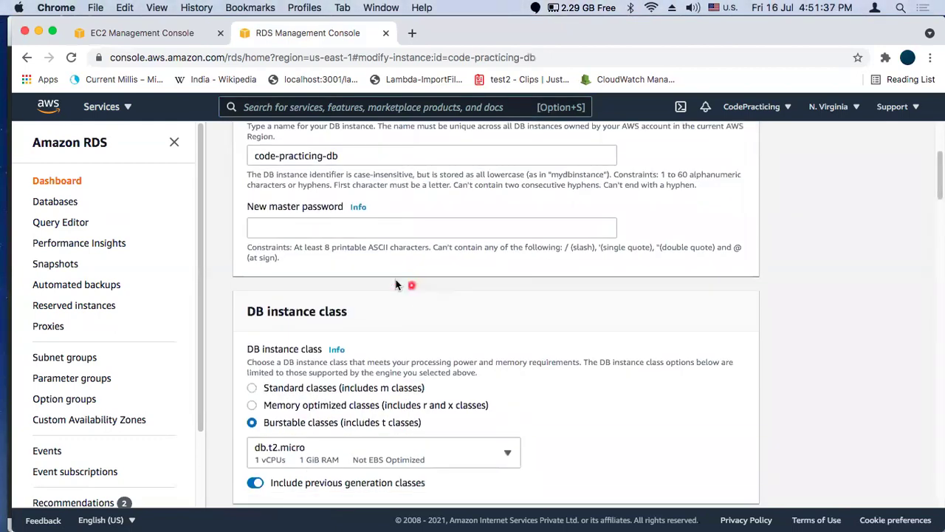
pyautogui.scroll(-5, 388, 356)
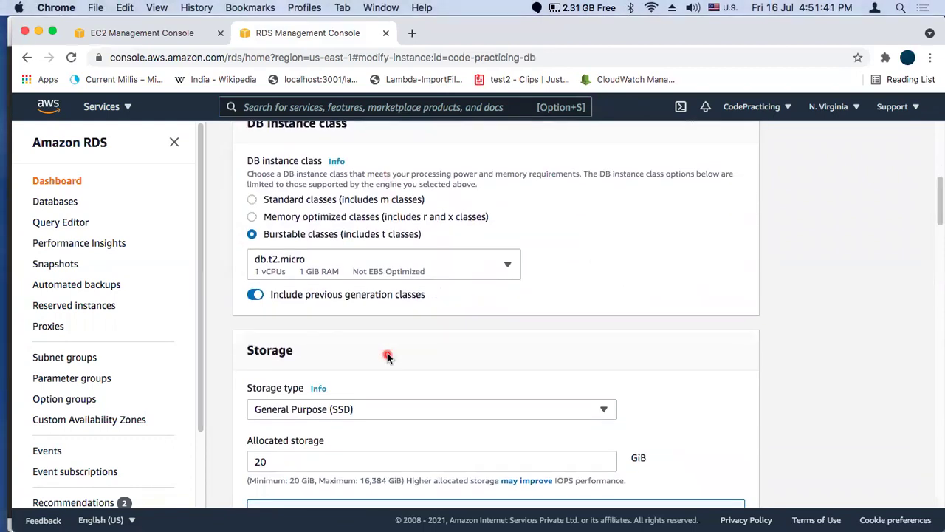
pyautogui.scroll(-4, 388, 357)
pyautogui.scroll(-5, 322, 327)
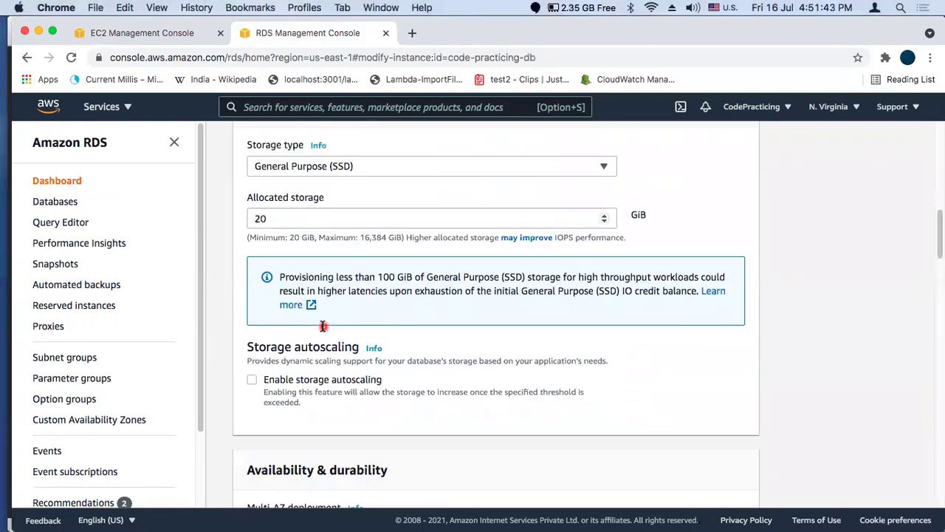
pyautogui.scroll(4, 283, 223)
pyautogui.scroll(-5, 379, 301)
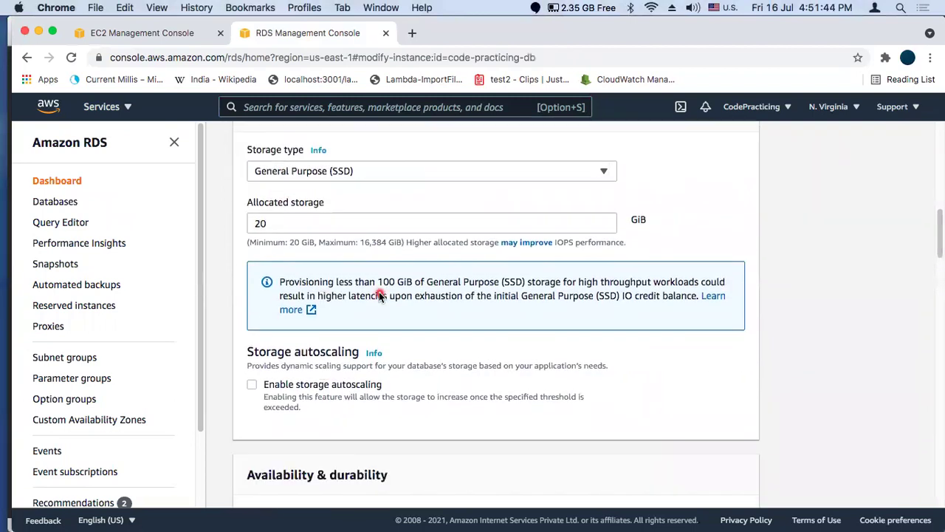
pyautogui.scroll(-5, 379, 300)
pyautogui.scroll(-4, 384, 344)
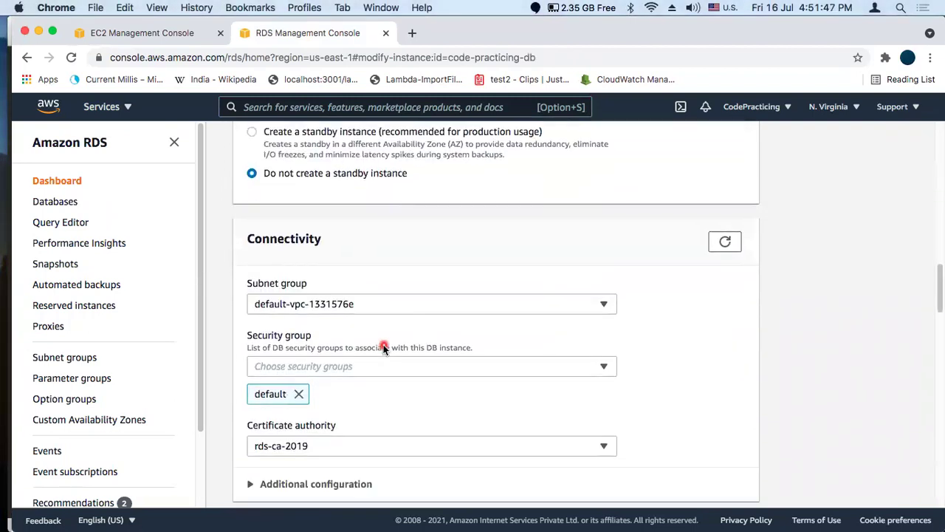
pyautogui.scroll(-3, 369, 288)
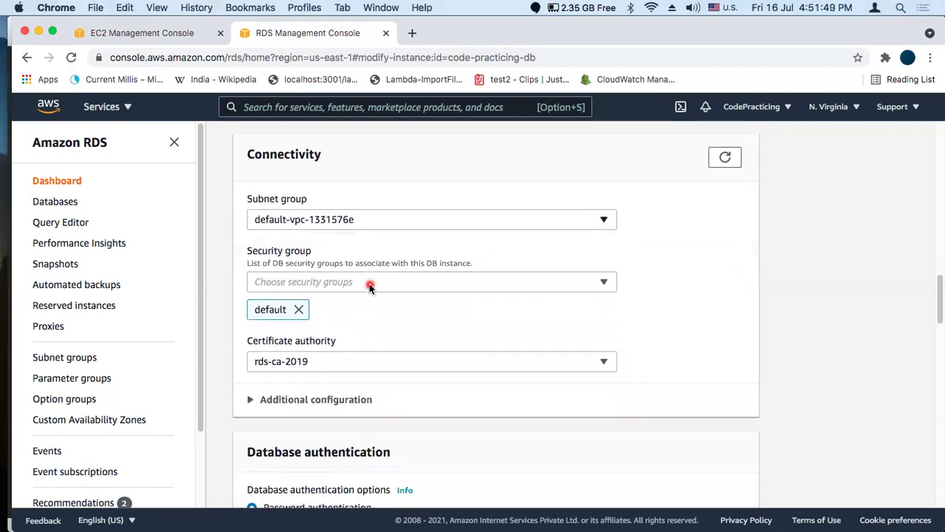
pyautogui.scroll(-1, 369, 286)
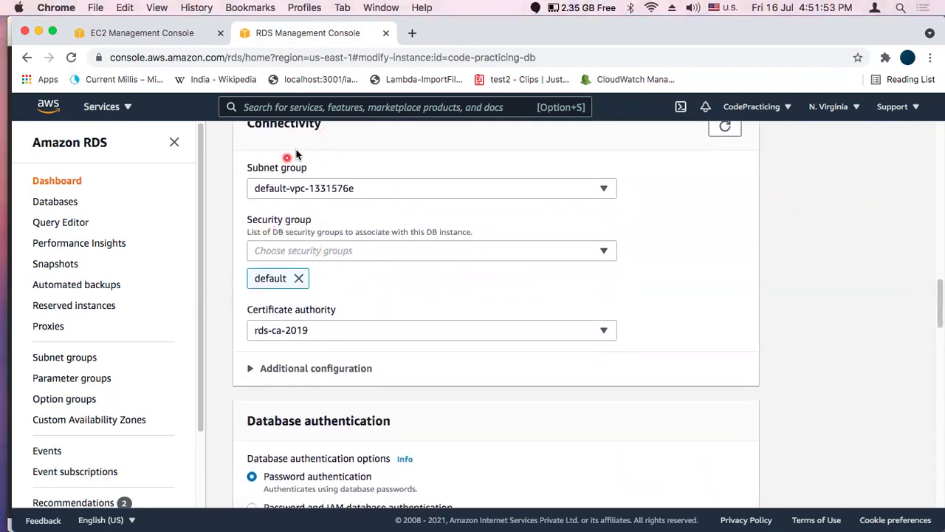
# Add myYouTubeSG beside default in the security groups and continue to the summary
pyautogui.click(389, 252)
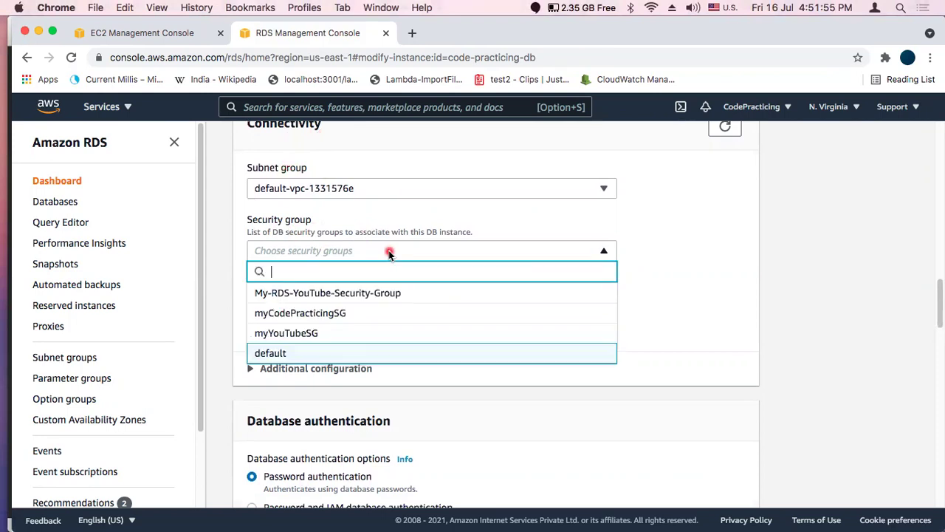
pyautogui.click(294, 337)
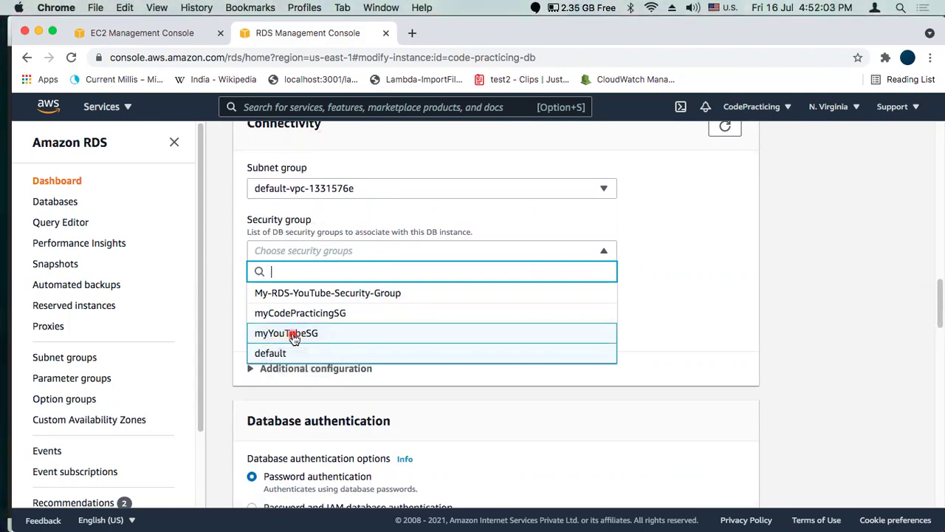
pyautogui.click(669, 301)
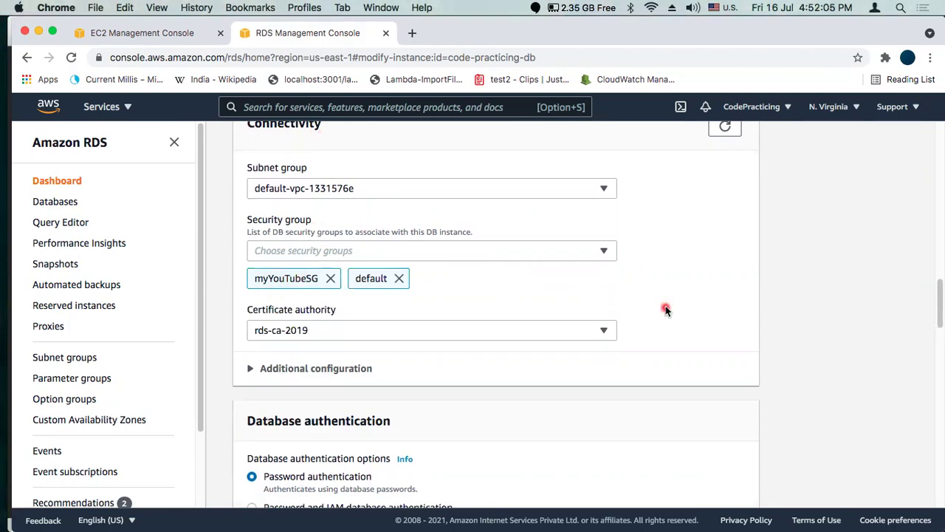
pyautogui.scroll(-10, 665, 309)
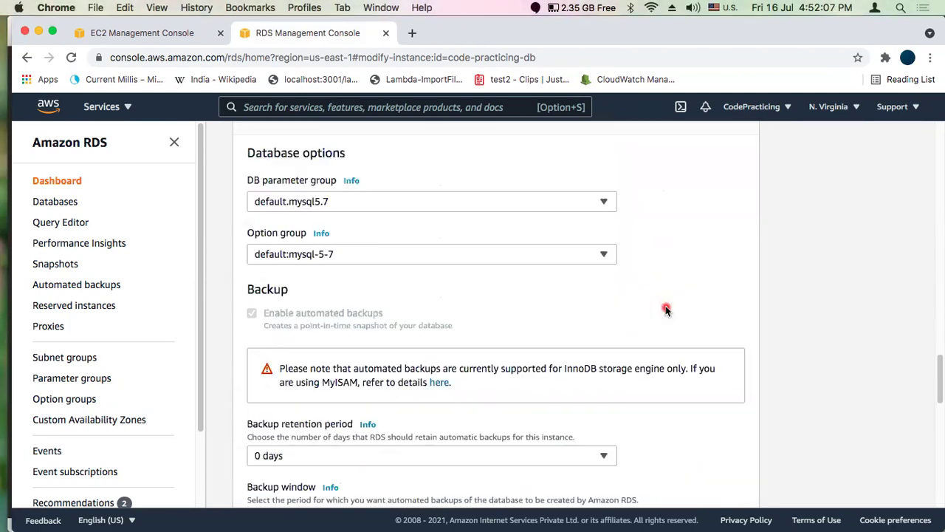
pyautogui.scroll(-10, 666, 308)
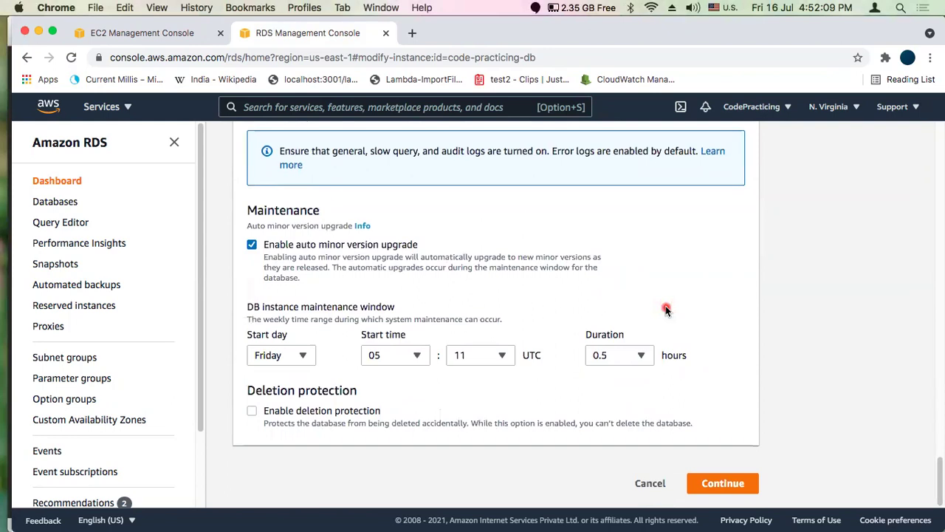
pyautogui.click(721, 483)
# Apply the myYouTubeSG change immediately and check code-practicing-db's Connectivity & security details
pyautogui.scroll(-1, 532, 358)
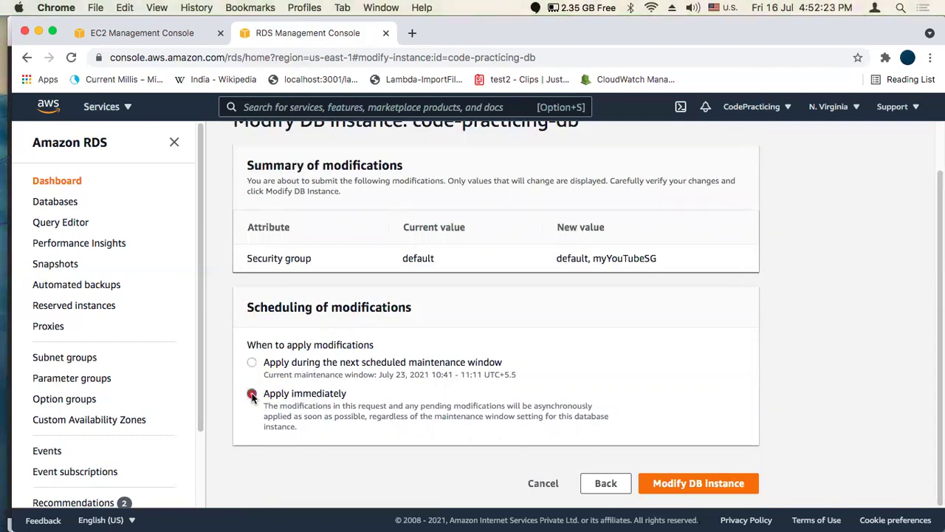
pyautogui.click(688, 485)
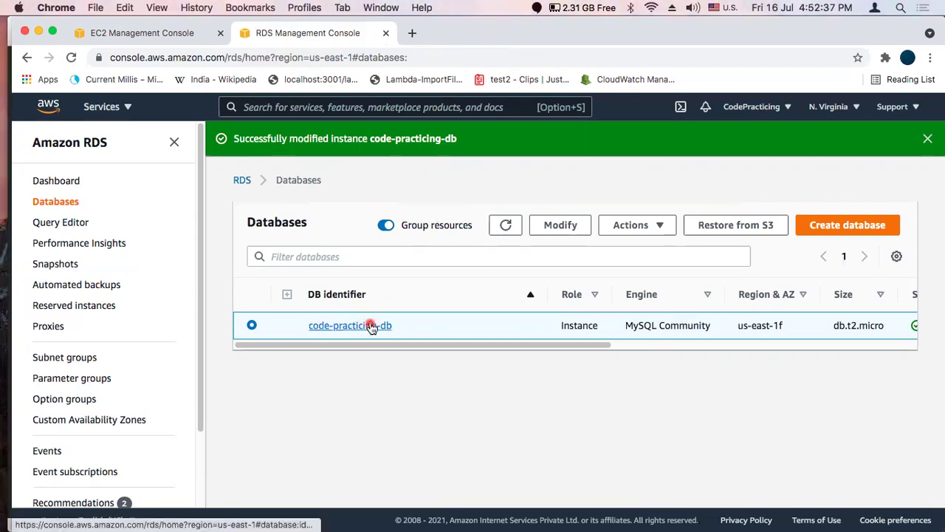
pyautogui.click(371, 327)
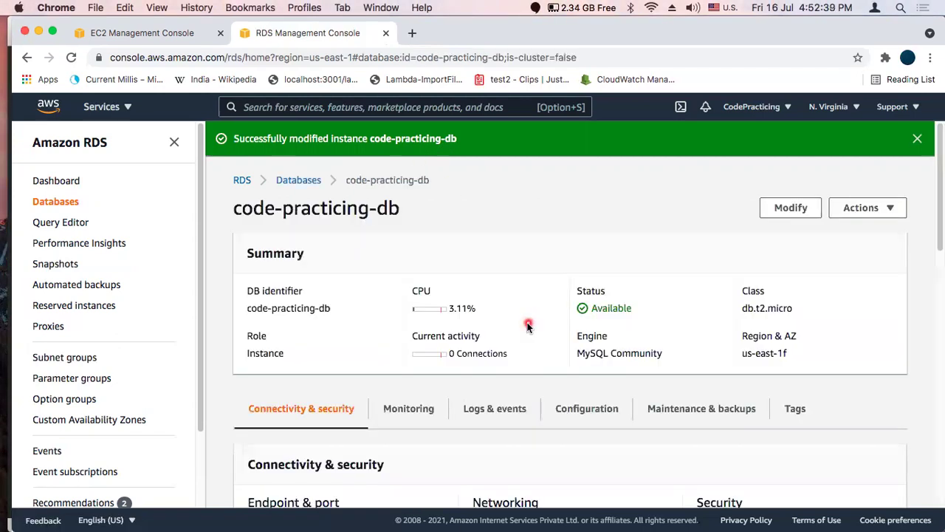
pyautogui.scroll(-5, 711, 345)
pyautogui.scroll(-1, 711, 346)
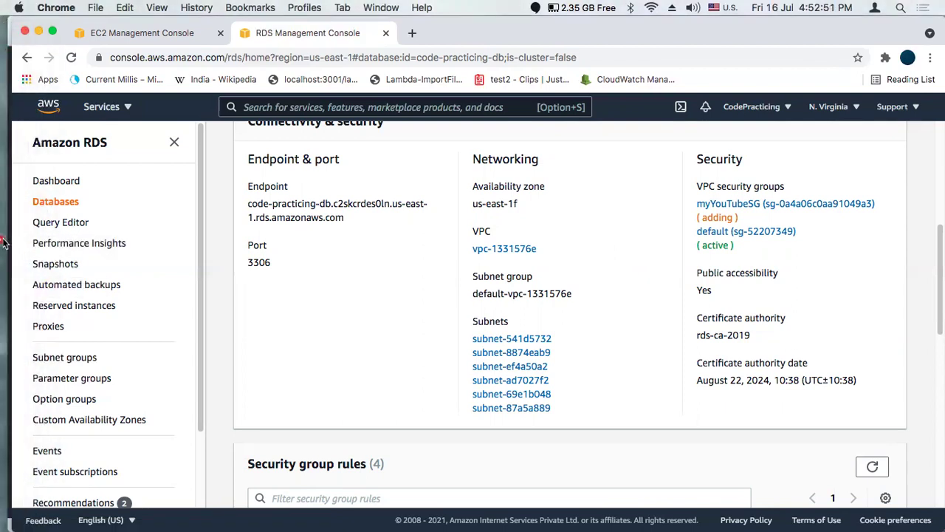
pyautogui.click(26, 249)
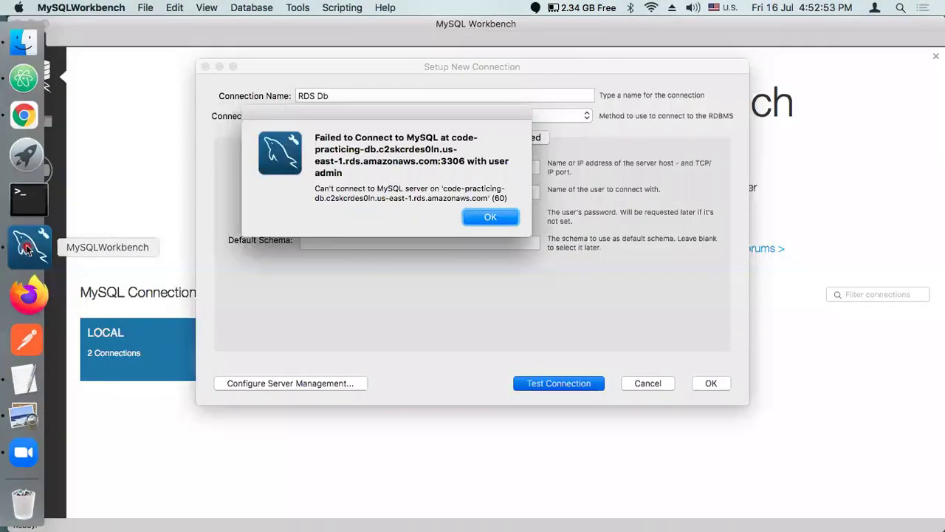
# Dismiss the error, retest the RDS Db connection successfully, then save and open it
pyautogui.click(491, 217)
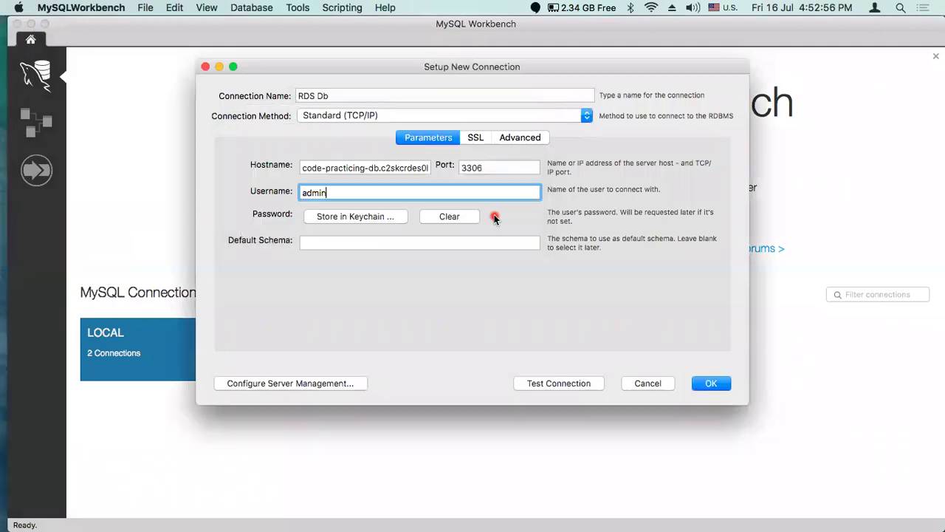
pyautogui.click(549, 385)
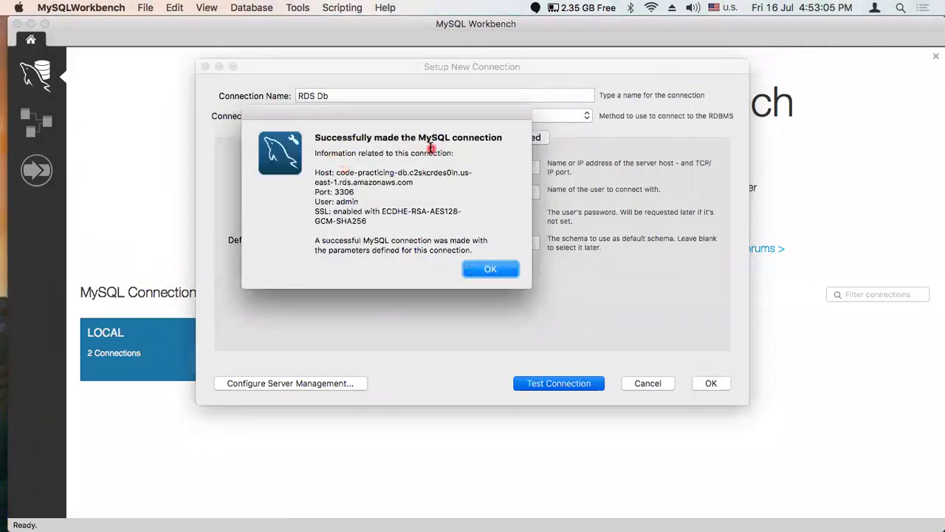
pyautogui.click(491, 270)
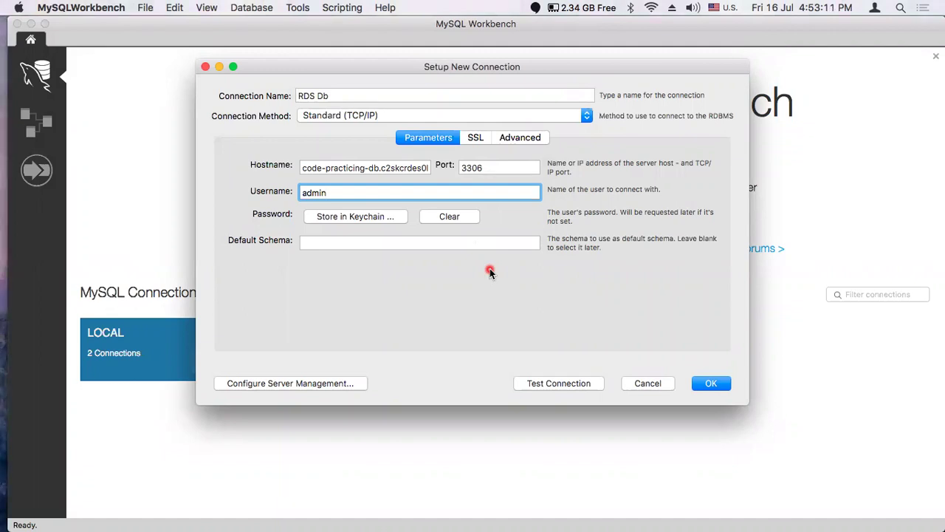
pyautogui.click(711, 383)
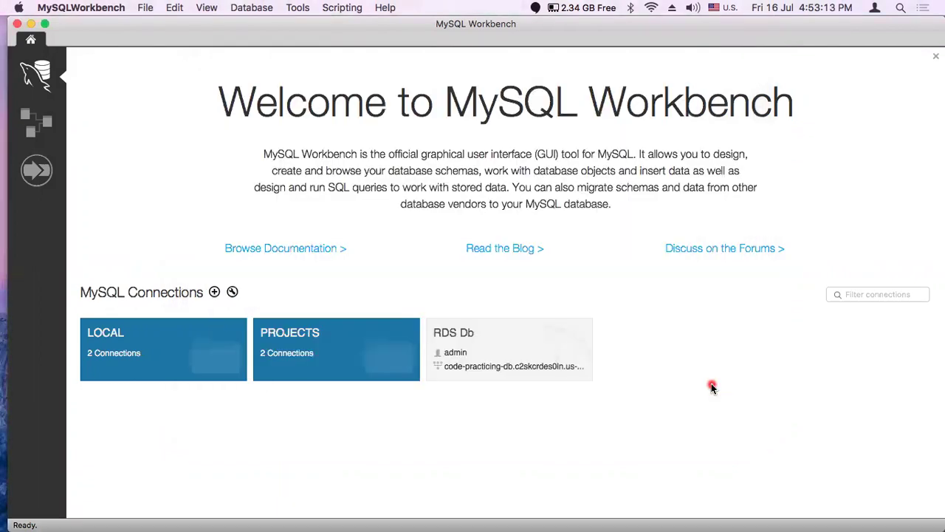
pyautogui.click(498, 345)
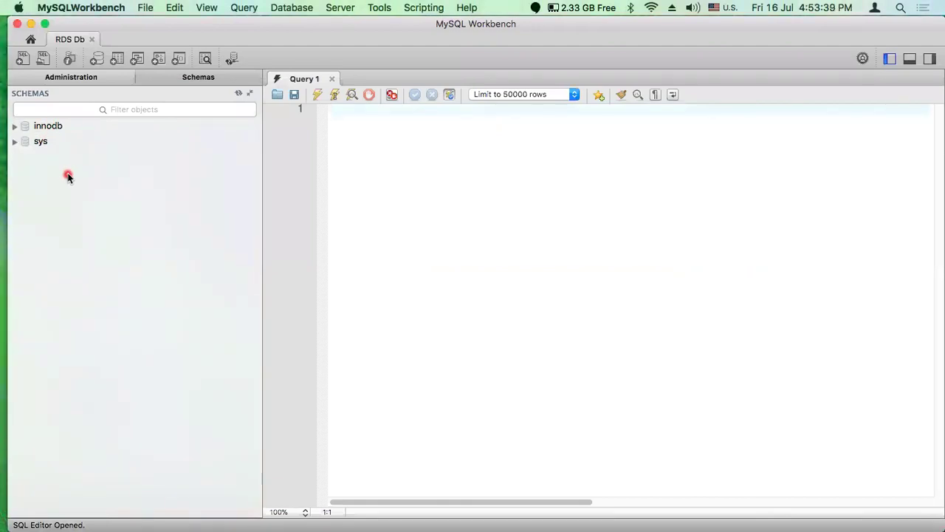
# Start a new schema from the RDS Db SQL editor toolbar
pyautogui.click(96, 59)
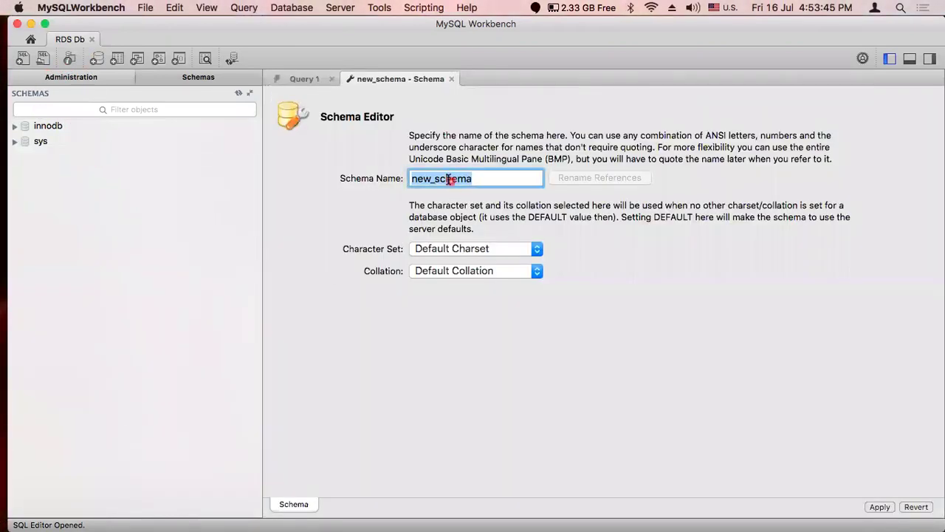
# Name the new schema codeTestDb and apply its creation script to the database
pyautogui.write('code')
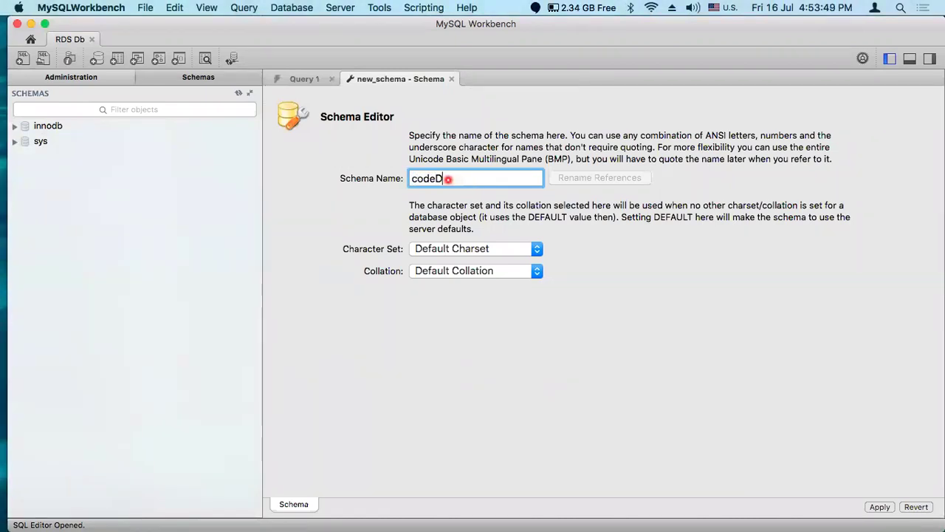
pyautogui.write('D')
pyautogui.press('BackSpace')
pyautogui.write('T')
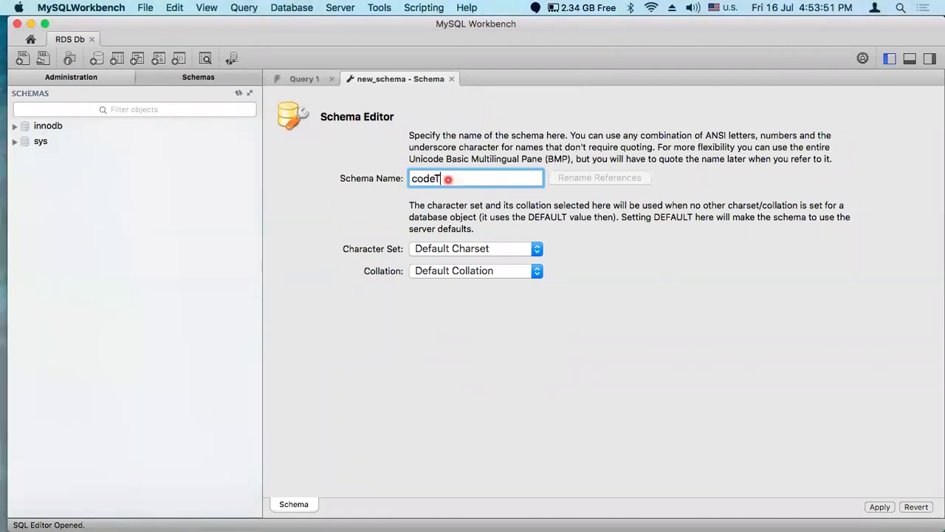
pyautogui.write('estDb')
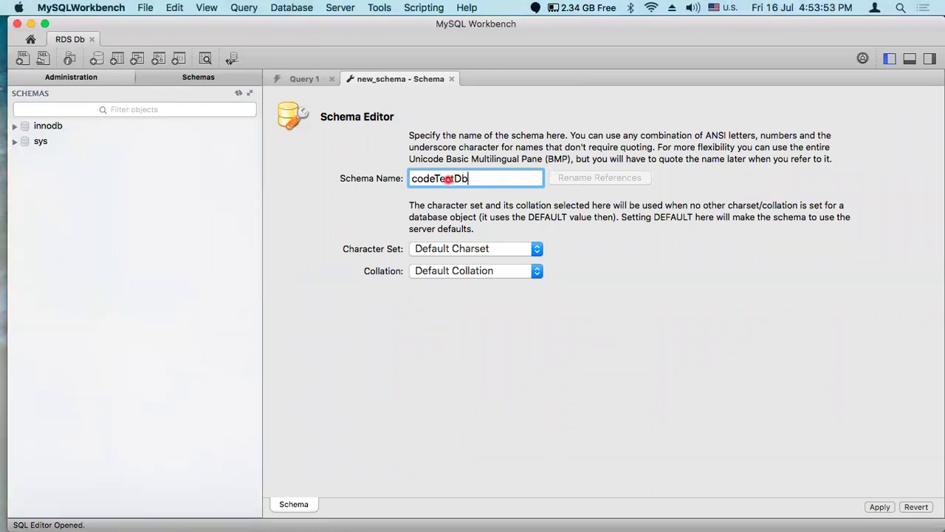
pyautogui.click(880, 508)
pyautogui.click(722, 461)
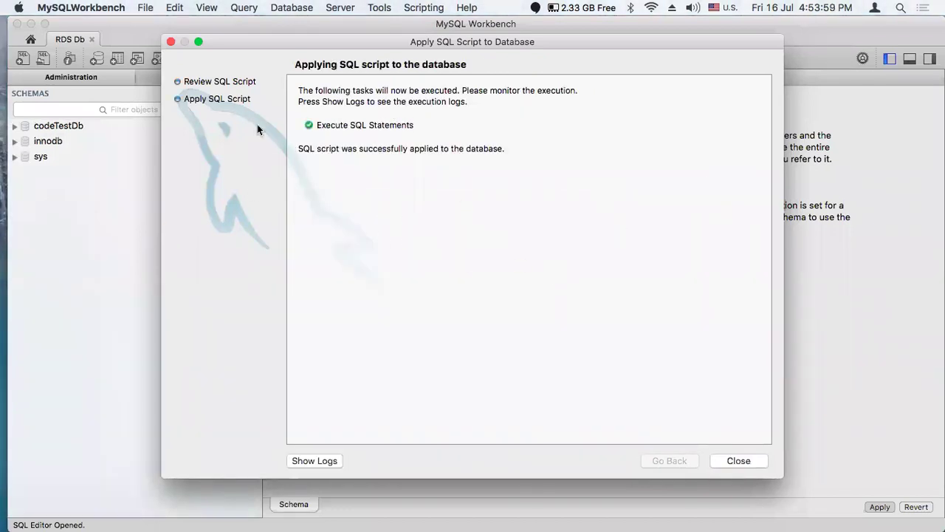
pyautogui.click(741, 461)
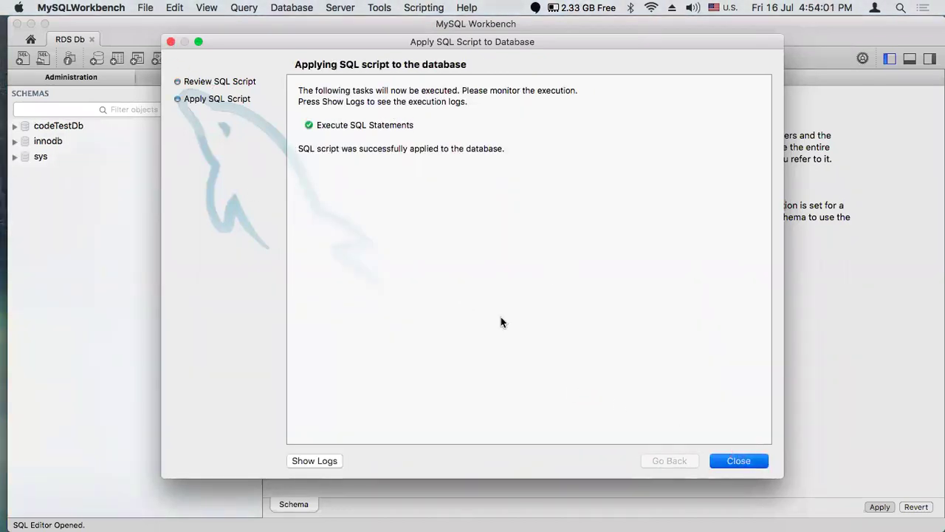
# Close the schema editor, expand codeTestDb, and return to the AWS RDS console
pyautogui.click(168, 40)
pyautogui.click(448, 78)
pyautogui.click(45, 125)
pyautogui.click(14, 126)
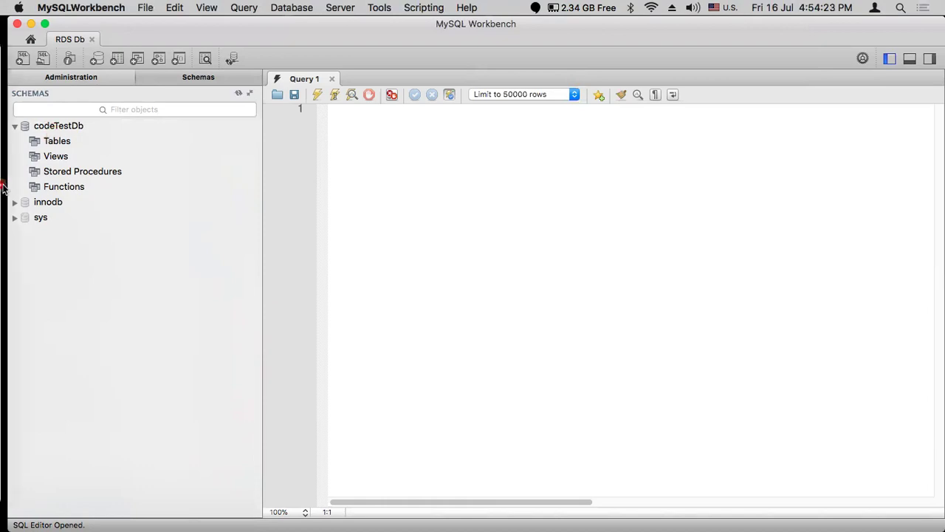
pyautogui.moveTo(6, 172)
pyautogui.click(28, 140)
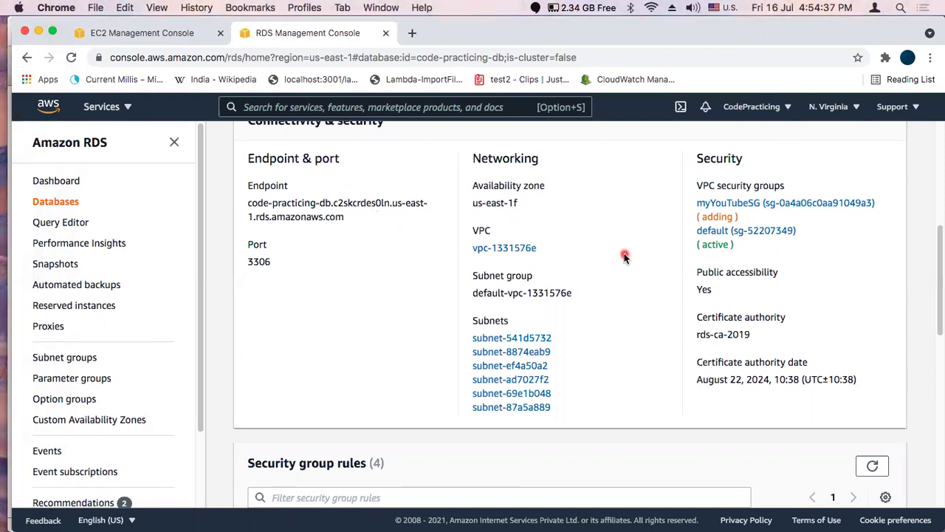
pyautogui.scroll(-3, 624, 256)
pyautogui.scroll(6, 624, 256)
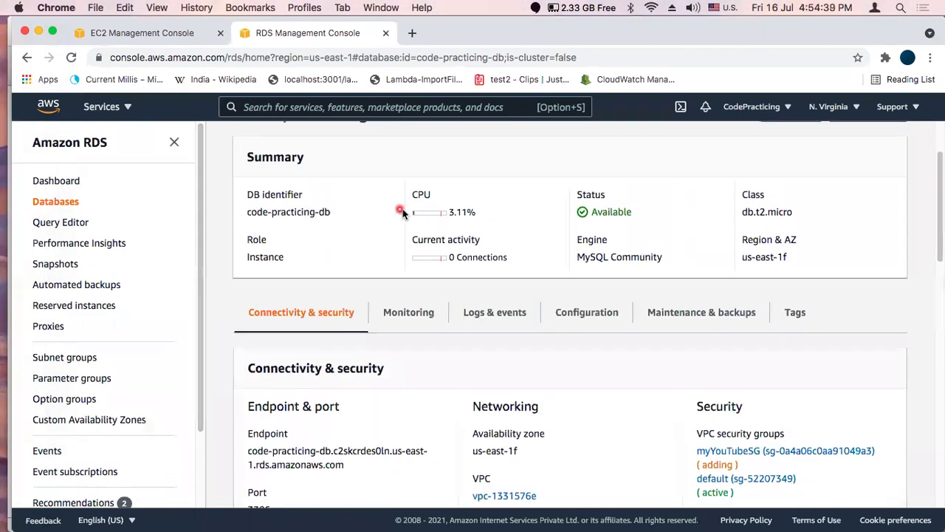
pyautogui.scroll(3, 403, 213)
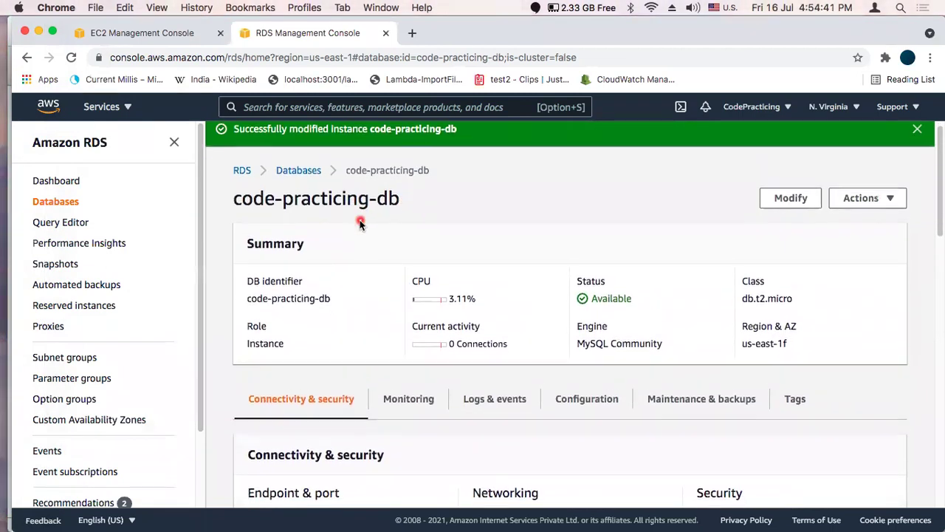
pyautogui.scroll(-1, 360, 224)
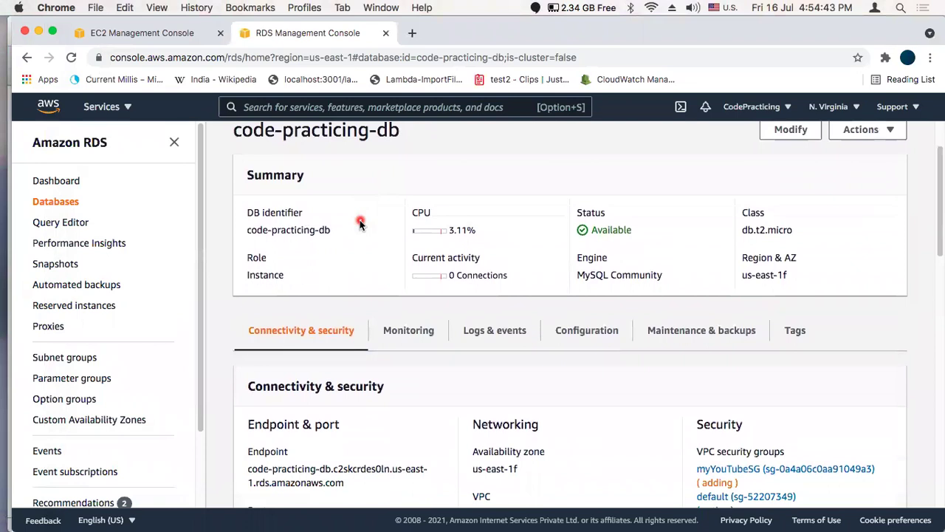
pyautogui.scroll(-3, 360, 223)
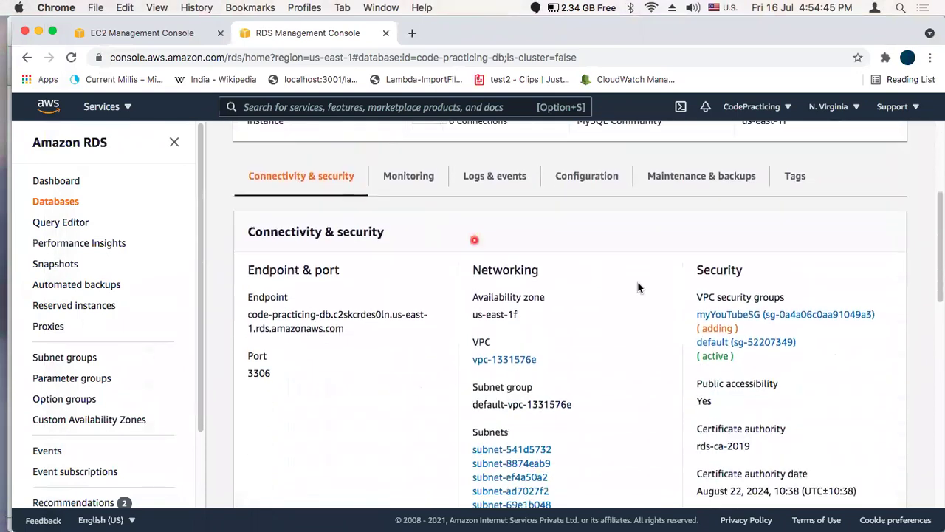